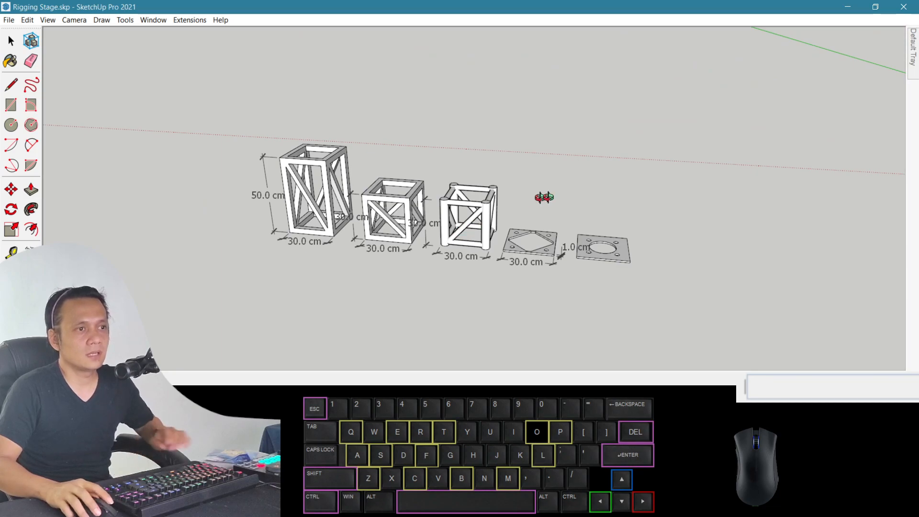
Examine the rigging stage, its square and round-tube truss modules with their dimensions, and the base plates.
shift+drag(760, 205, 618, 210)
scroll(532, 214, down, 3)
scroll(532, 215, down, 2)
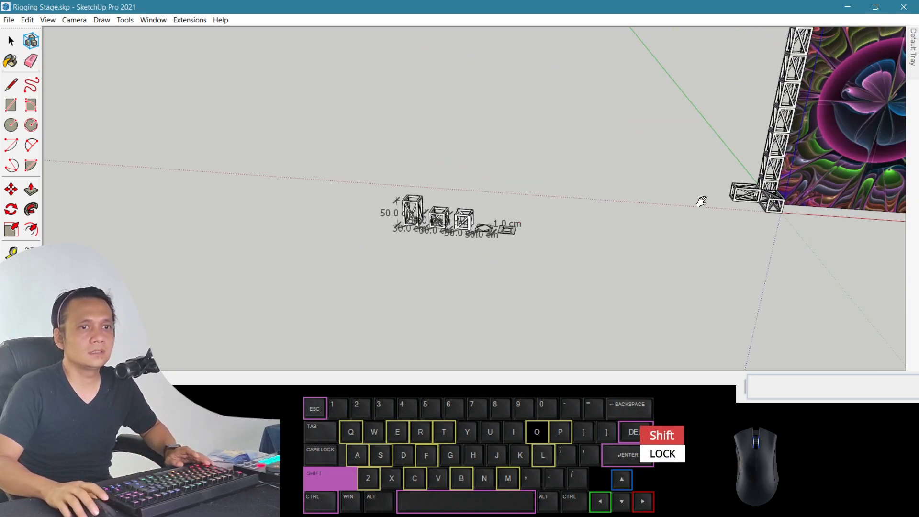
shift+drag(702, 202, 238, 260)
scroll(541, 249, down, 1)
shift+drag(584, 247, 484, 232)
drag(483, 232, 720, 193)
scroll(326, 243, up, 7)
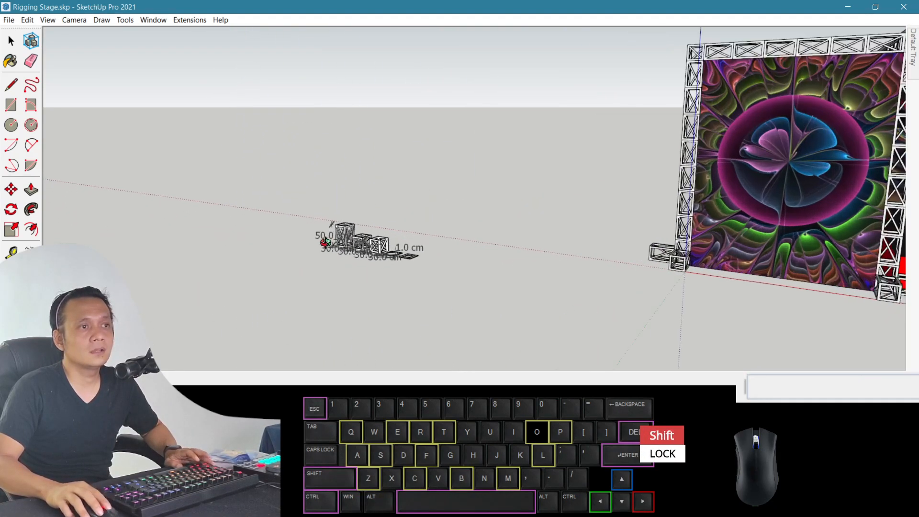
drag(435, 209, 414, 244)
scroll(414, 244, up, 8)
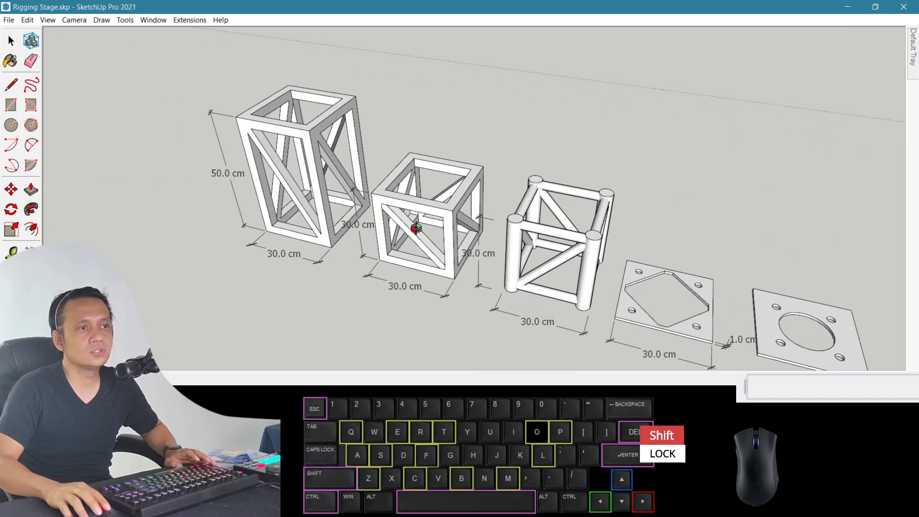
scroll(464, 240, up, 3)
drag(465, 240, 343, 216)
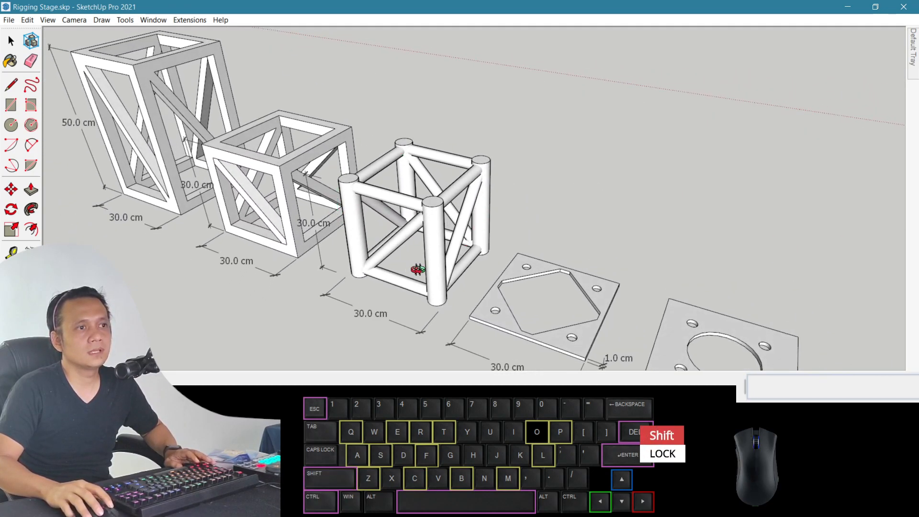
mouse_move(418, 270)
mouse_down()
mouse_move(437, 199)
mouse_move(454, 185)
mouse_up()
mouse_move(465, 279)
mouse_down()
mouse_move(316, 249)
mouse_move(424, 250)
mouse_up()
scroll(355, 259, down, 2)
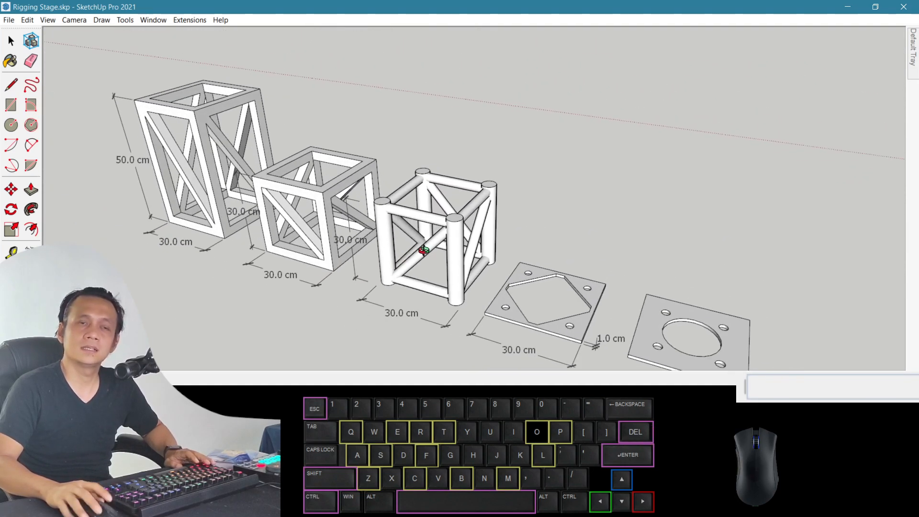
Start a new model and draw a 30 × 30 cm square on the ground beside the axes origin.
key(ctrl)
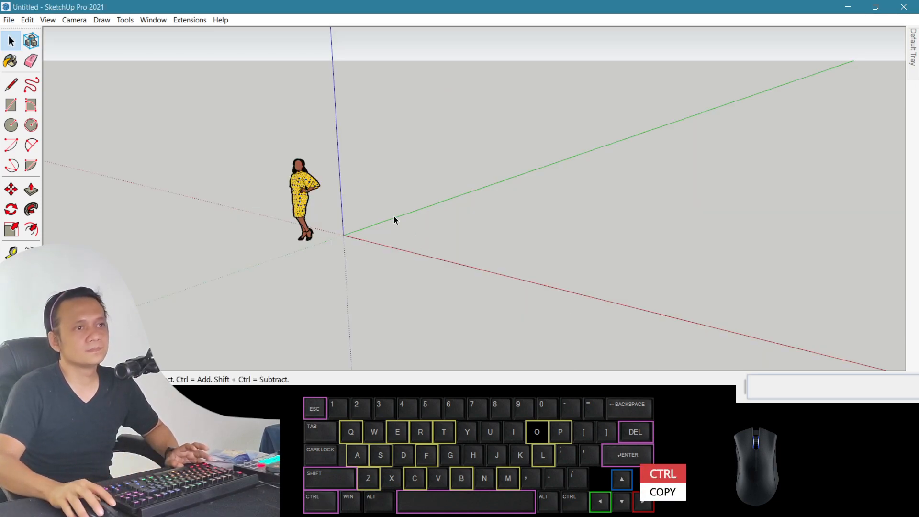
scroll(431, 227, up, 4)
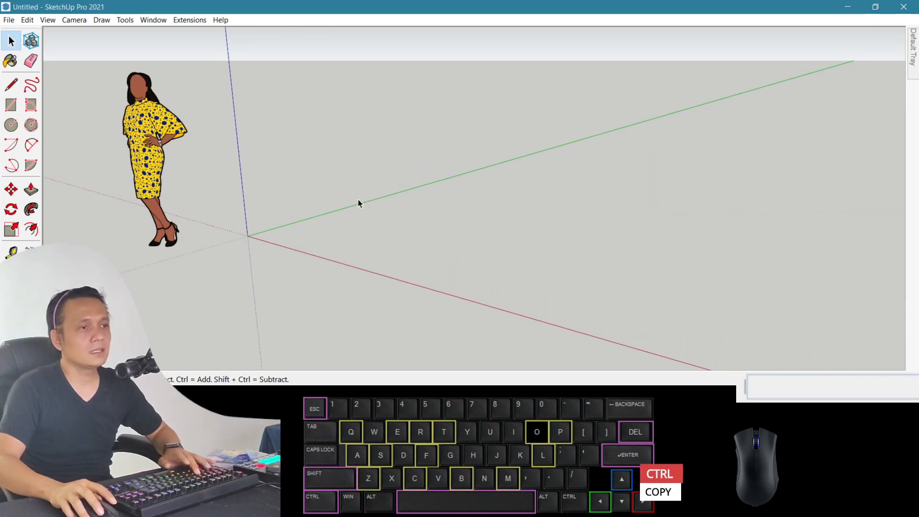
key(r)
click(311, 239)
click(447, 227)
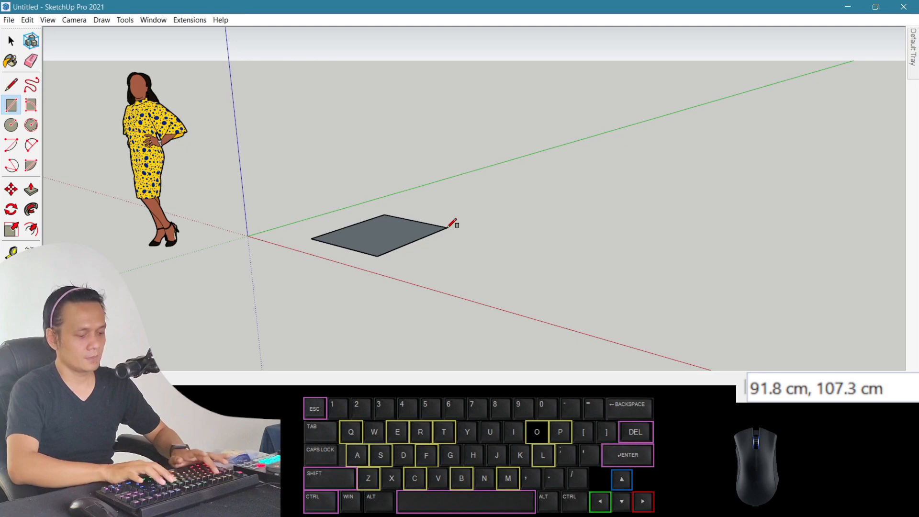
text(30,3)
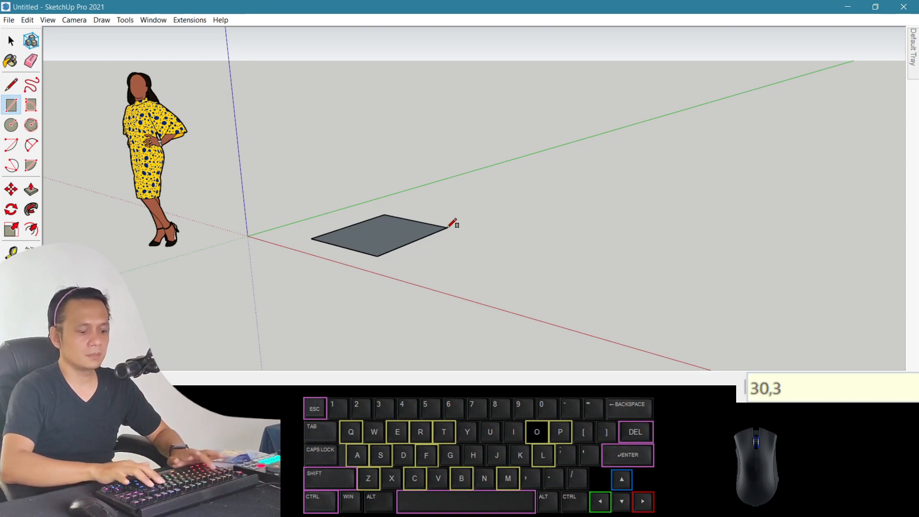
text(0)
key(Return)
Offset the square's outline 3.5 cm inward and delete the inner face to leave a hollow frame.
key(o)
drag(352, 233, 319, 255)
scroll(315, 254, up, 6)
drag(377, 304, 458, 207)
scroll(426, 155, up, 3)
shift+drag(425, 155, 411, 170)
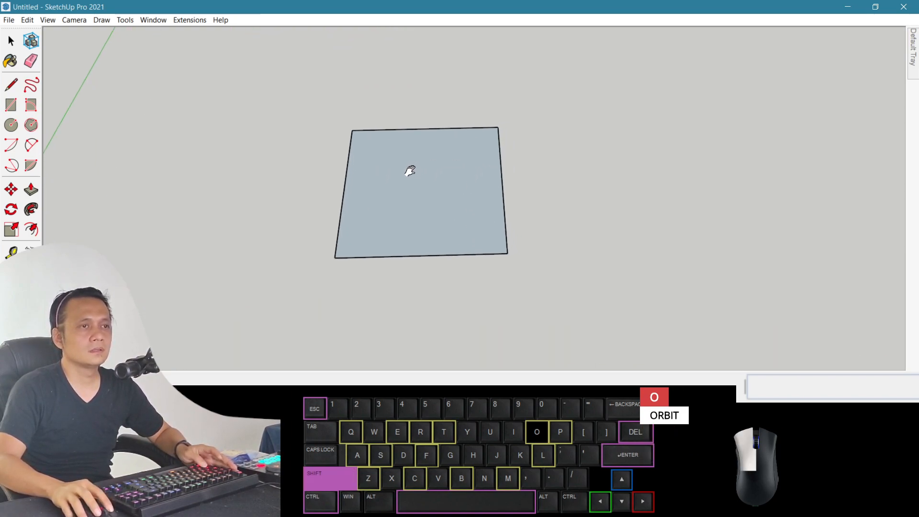
click(347, 175)
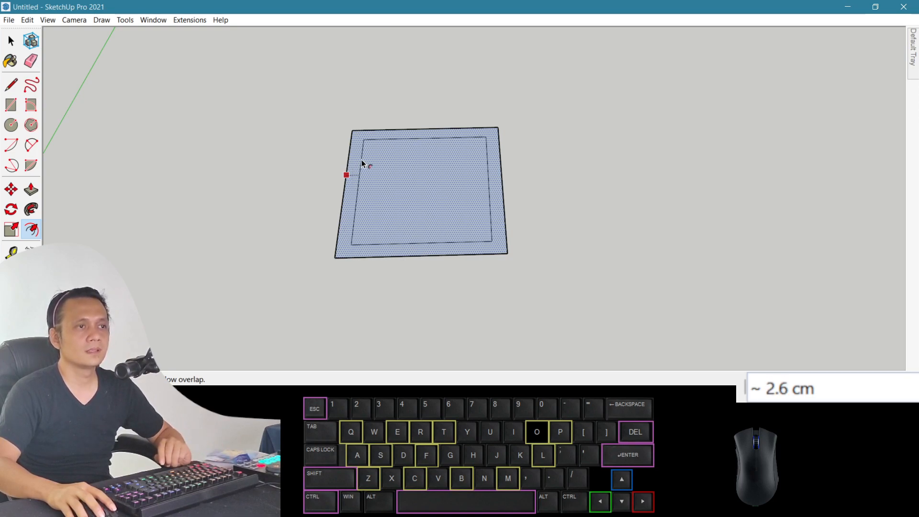
click(365, 163)
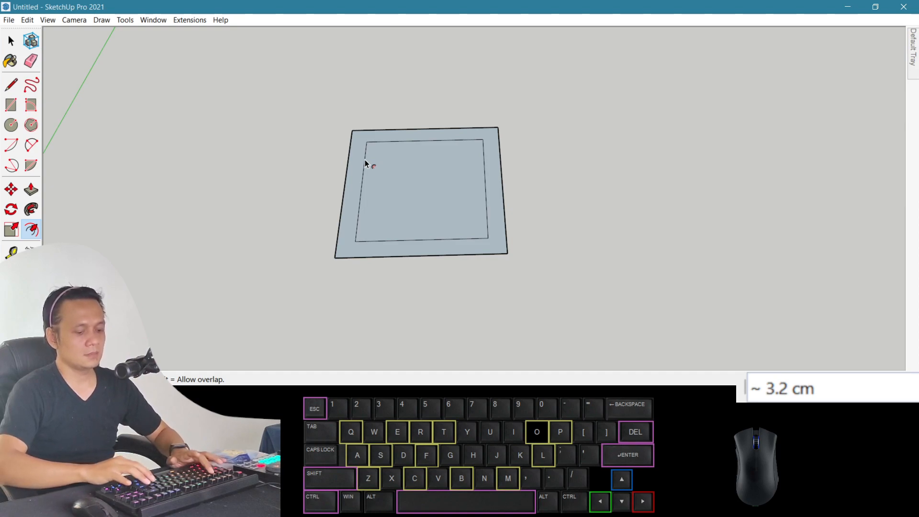
text(3.)
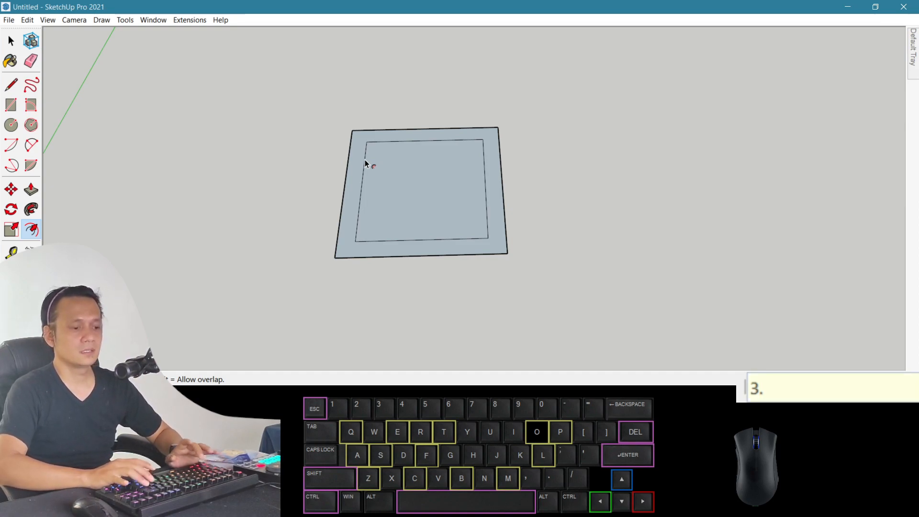
text(5)
key(Return)
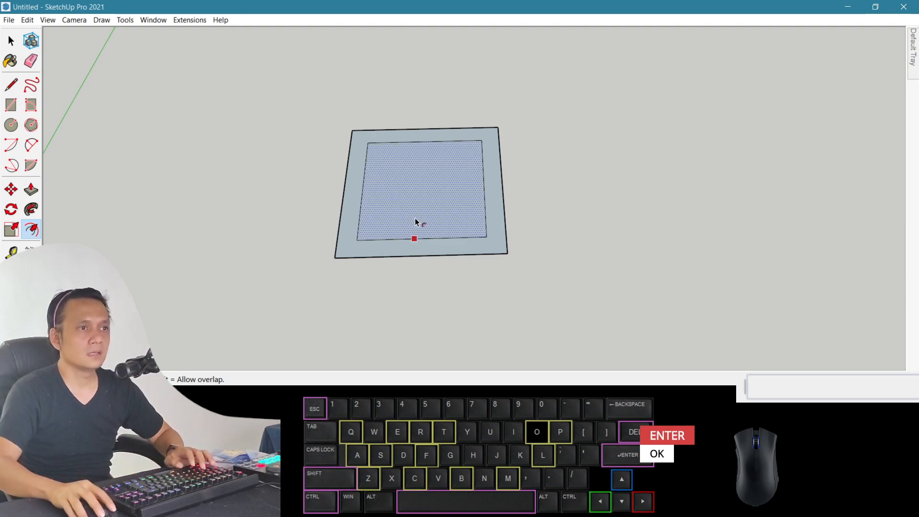
key(Delete)
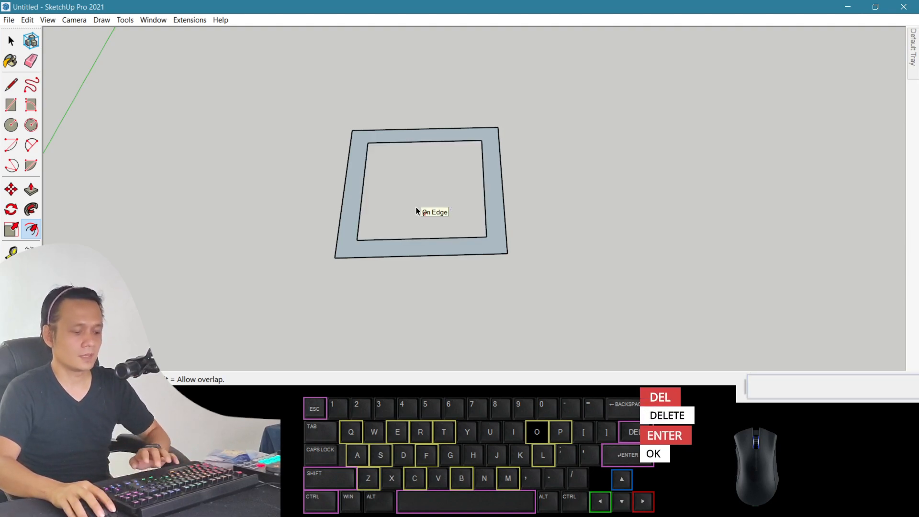
Push/Pull the square frame face up 30 cm.
key(p)
click(349, 211)
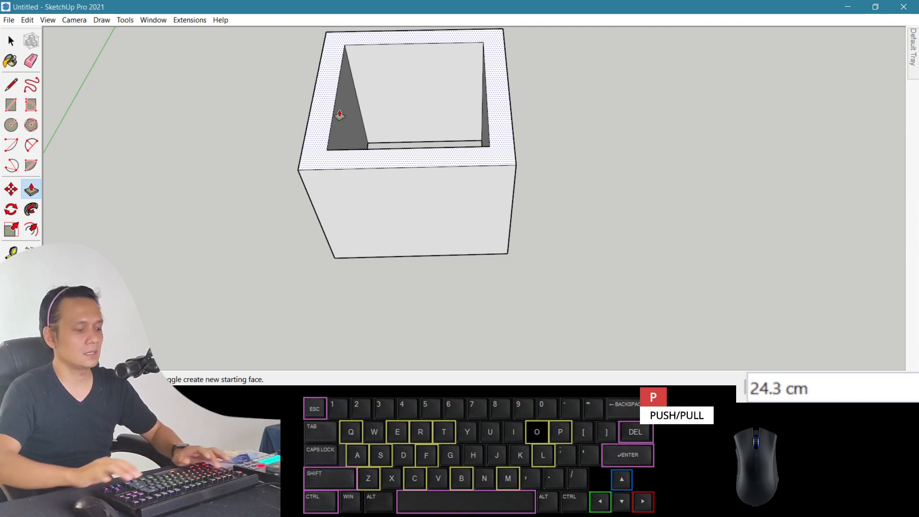
text(30)
key(Return)
Offset the box's front face outline inward, matching the distance to the inner corner of the top opening.
key(o)
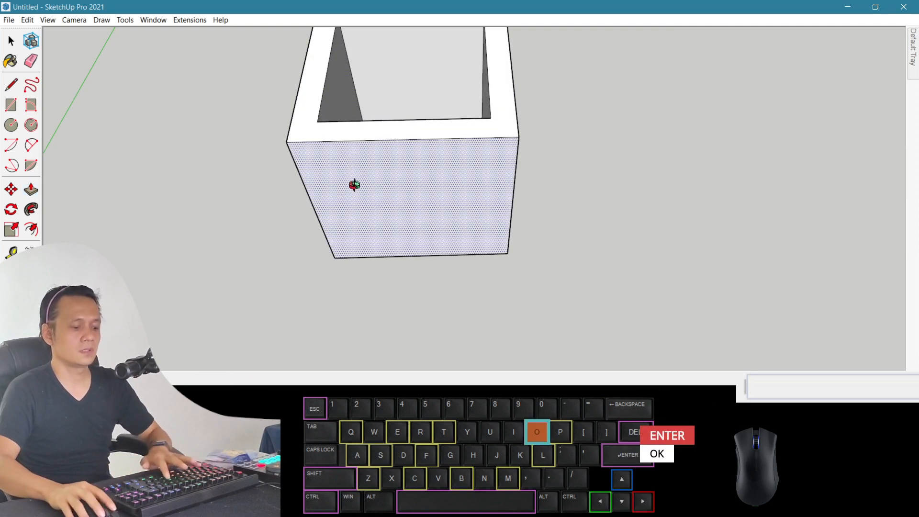
drag(379, 187, 382, 222)
key(f)
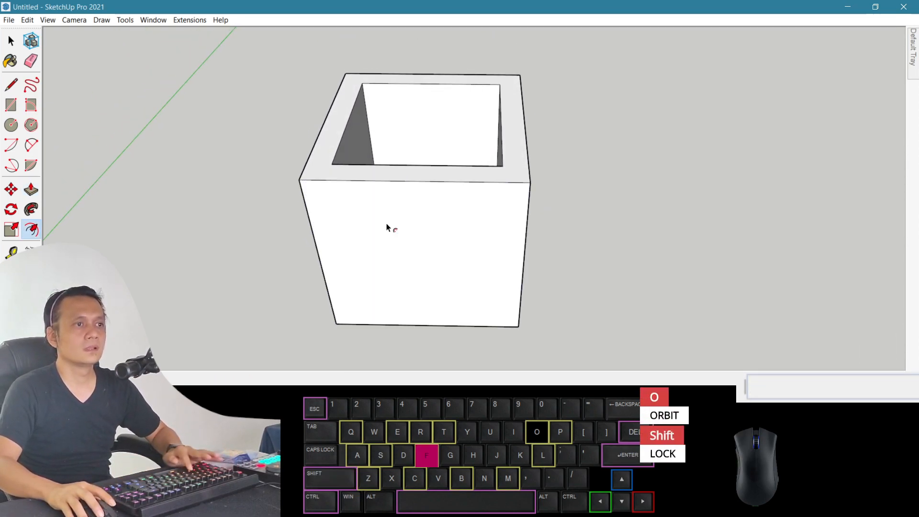
click(318, 225)
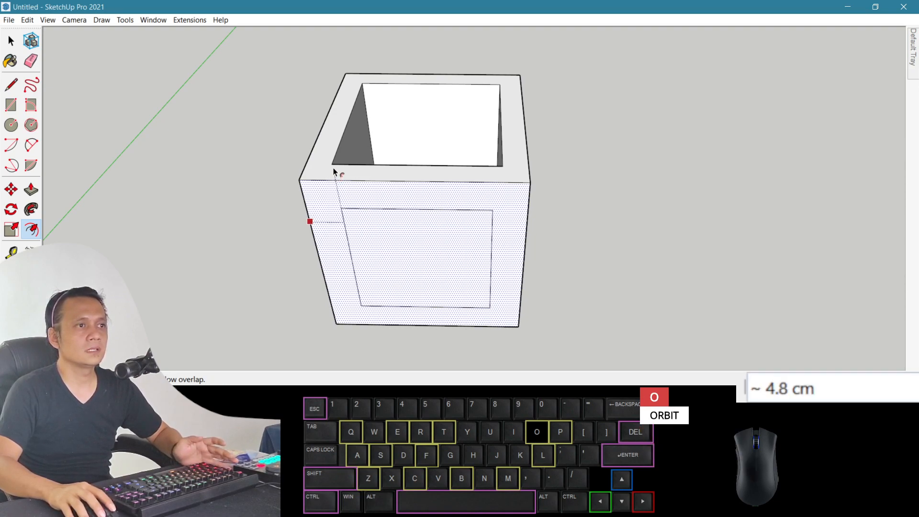
click(334, 166)
Draw a diagonal line across the front face's inset rectangle from its upper-left to its lower-right corner.
key(l)
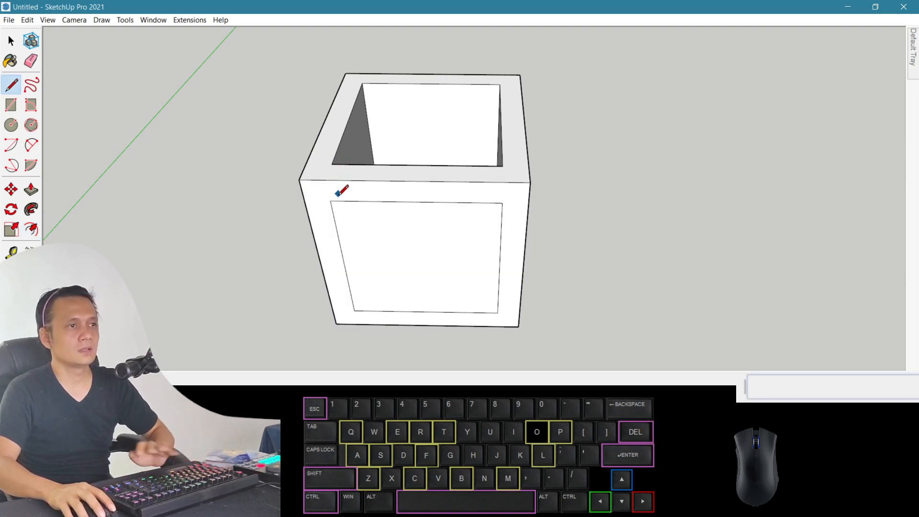
click(330, 200)
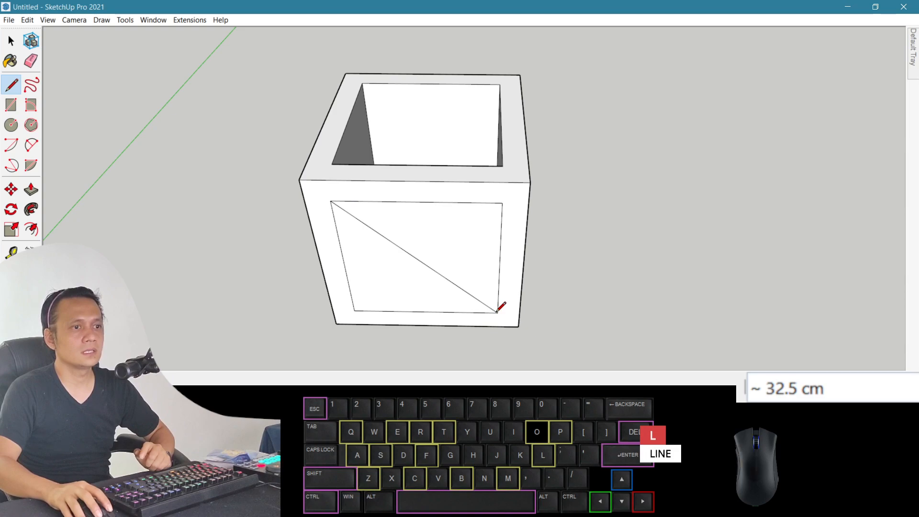
click(498, 310)
Copy the diagonal line 2 cm horizontally toward the right edge of the front face.
key(space)
click(460, 287)
key(m)
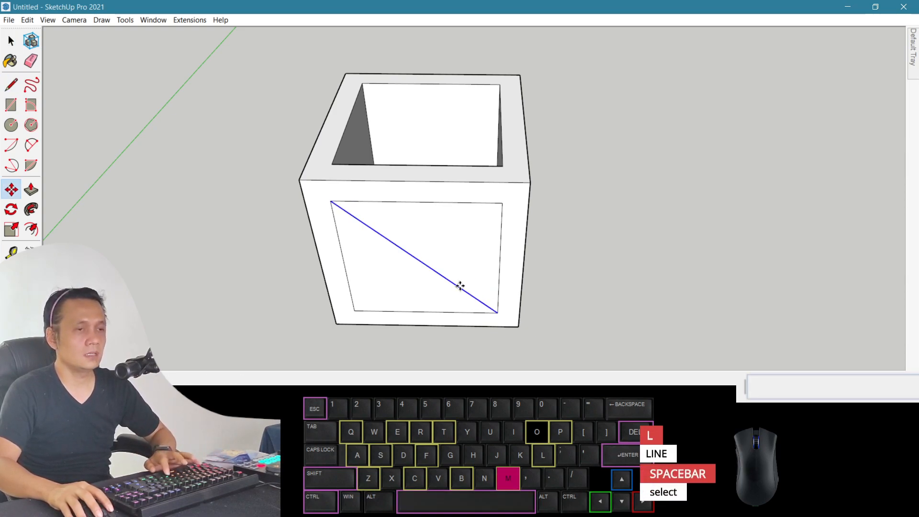
click(461, 286)
key(ctrl)
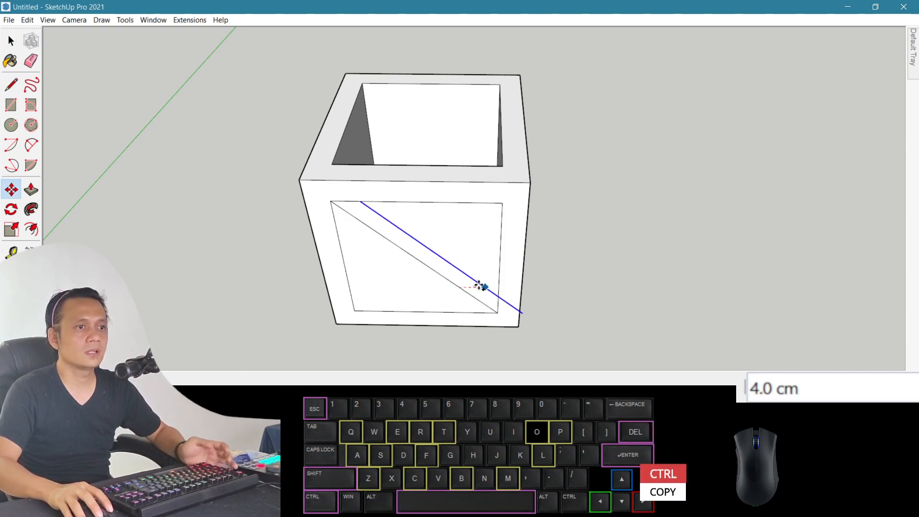
click(479, 286)
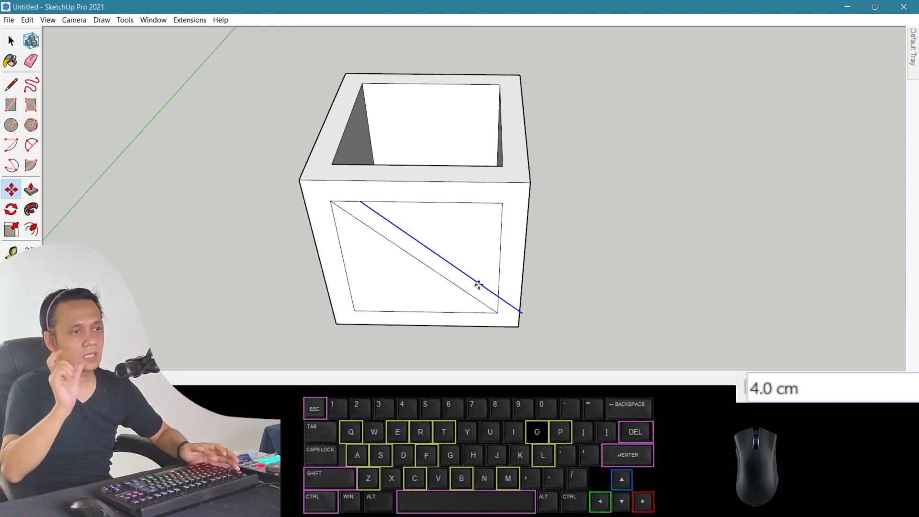
text(2)
key(Return)
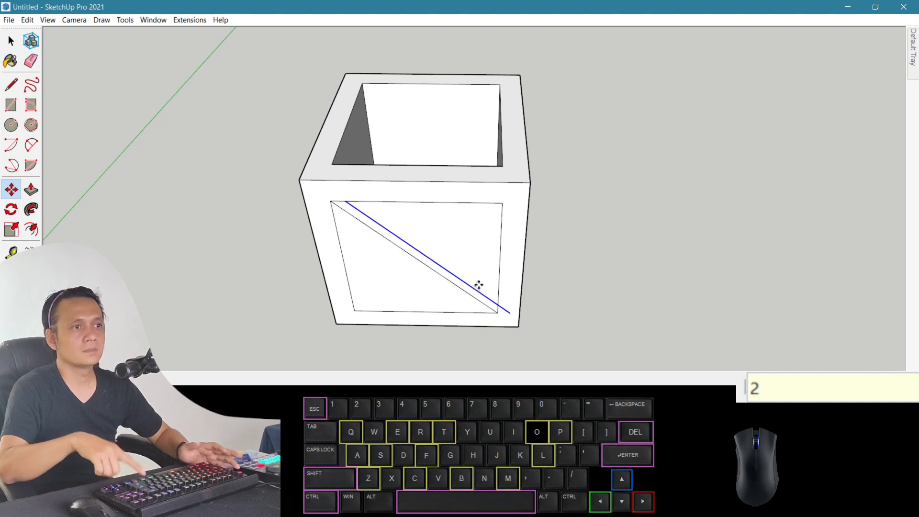
Copy the original diagonal line 2 cm straight down along the blue axis.
key(space)
click(465, 293)
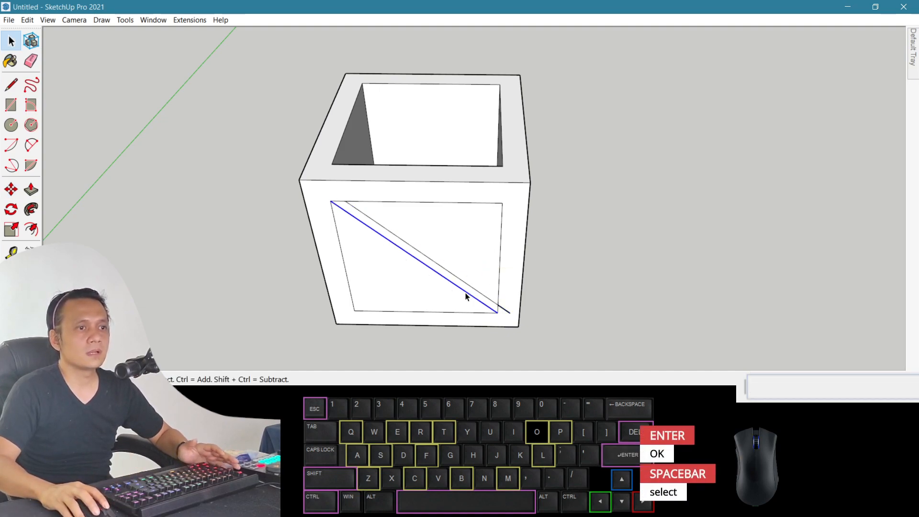
key(m)
click(465, 294)
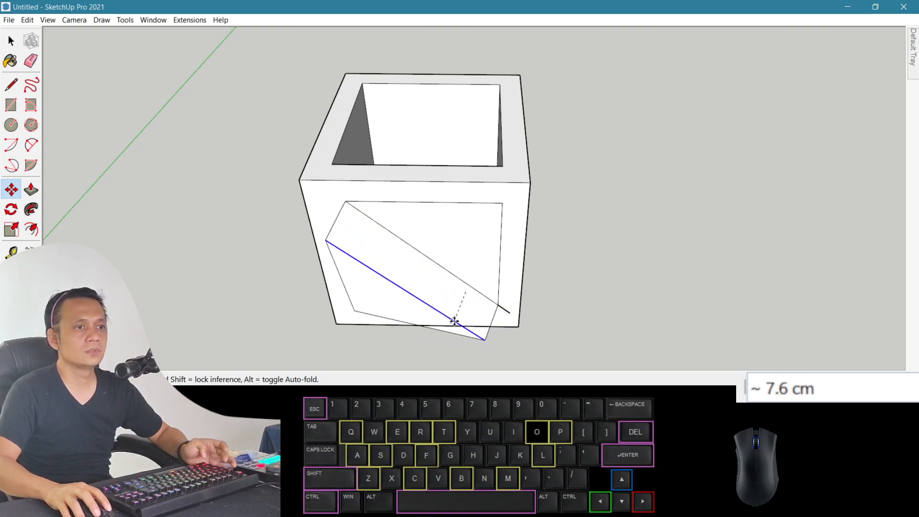
key(Up)
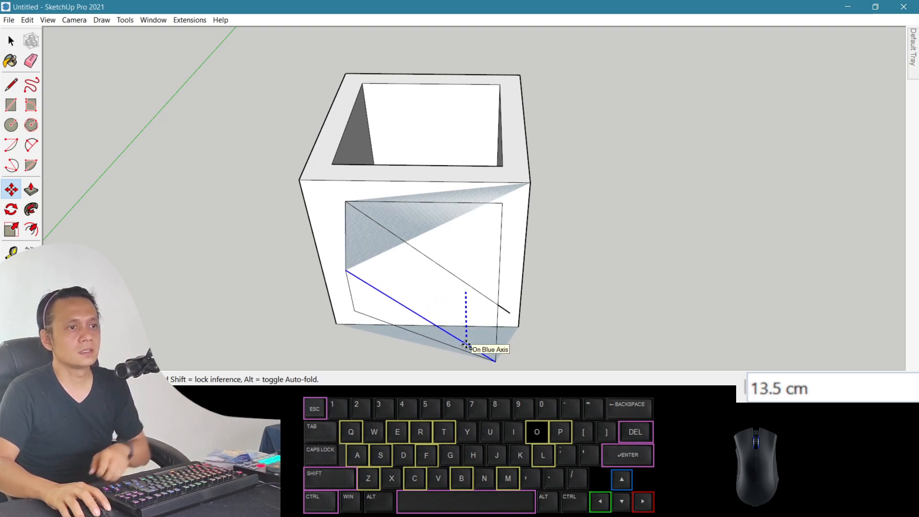
key(ctrl)
click(467, 344)
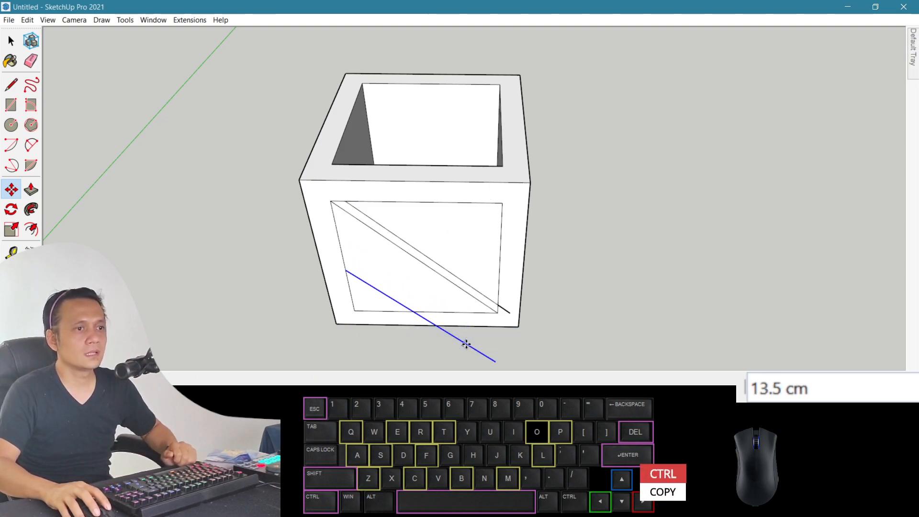
key(Return)
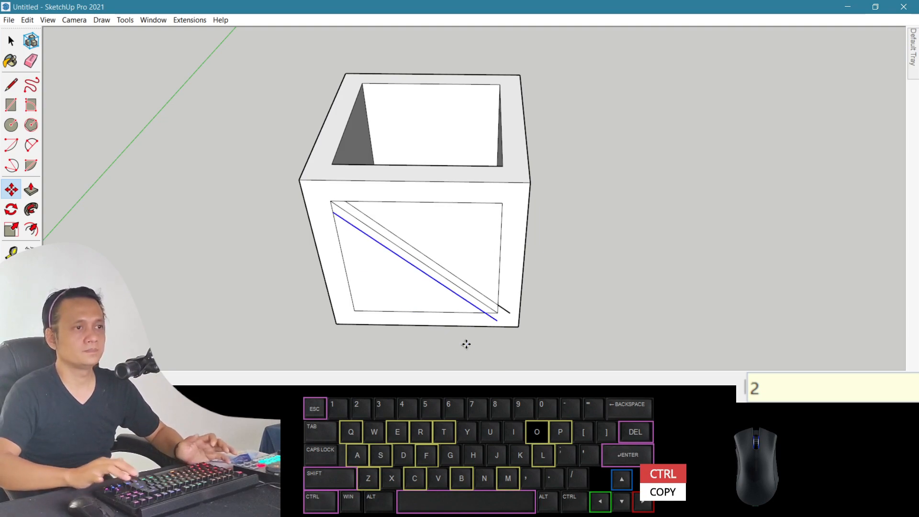
Erase the middle diagonal and the line ends that overhang the inset rectangle, leaving a single diagonal brace.
key(e)
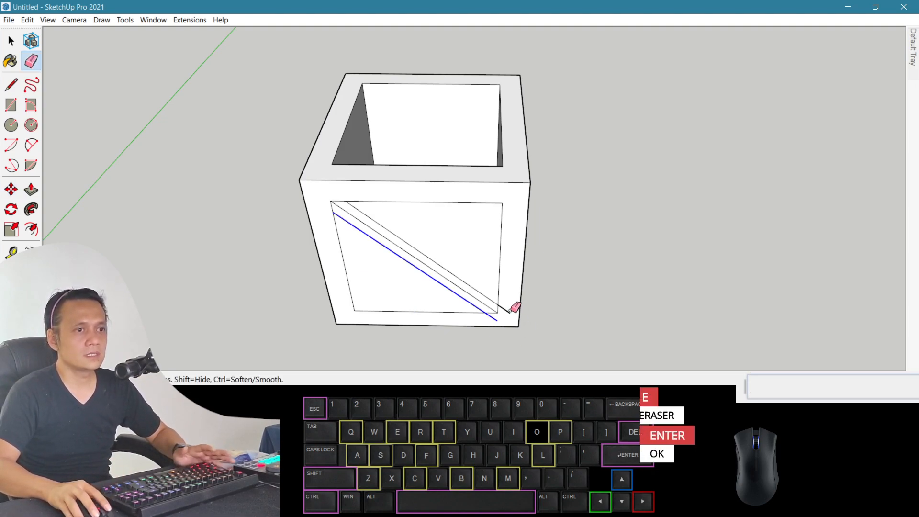
click(493, 313)
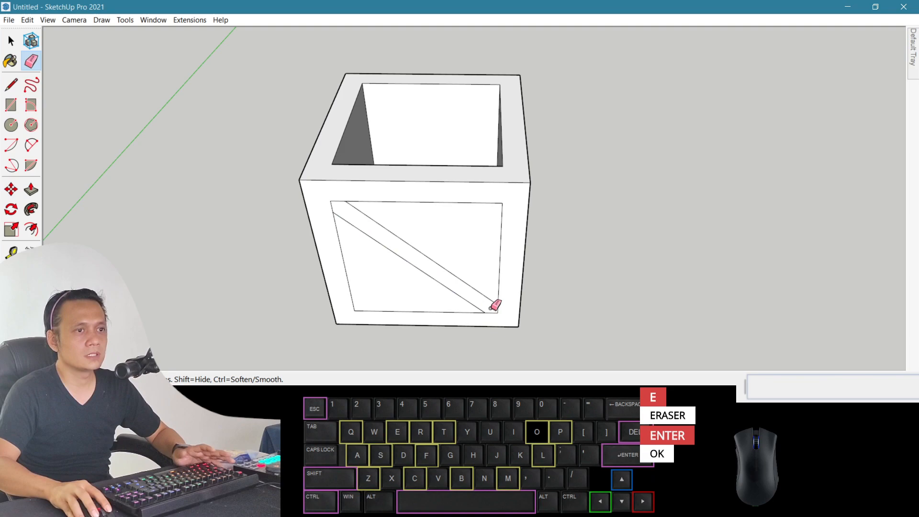
key(space)
Select the brace and both triangular faces inside the front side's inset rectangle.
middle_drag(492, 261, 451, 235)
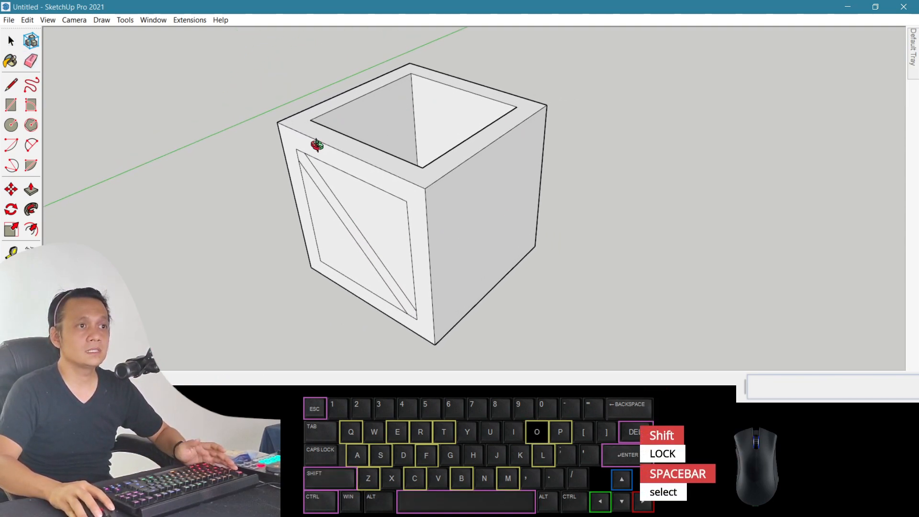
click(367, 246)
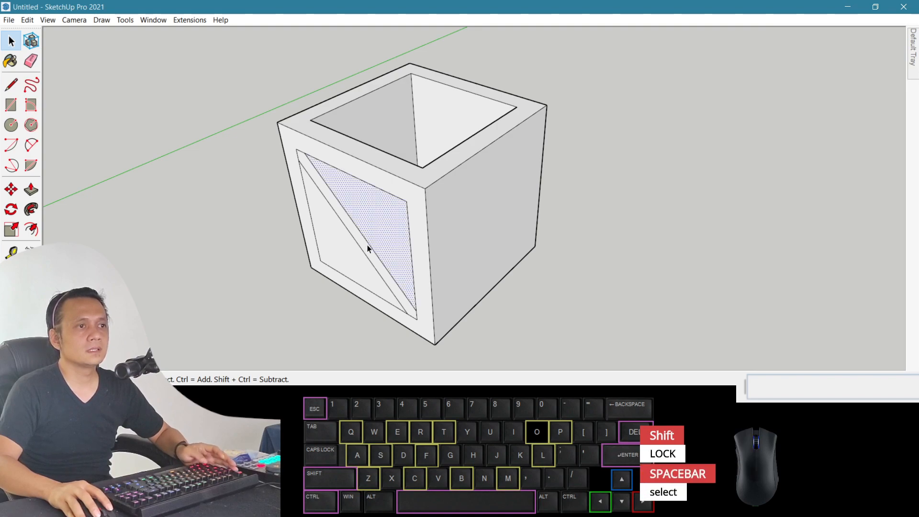
shift+click(353, 263)
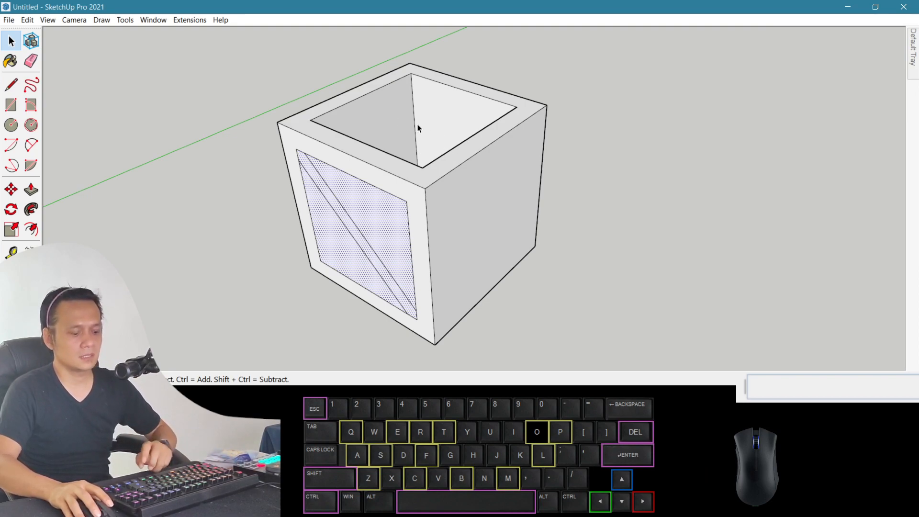
Draw a line across the top opening between the midpoints of its two opposite inner edges along the red axis.
key(l)
key(l)
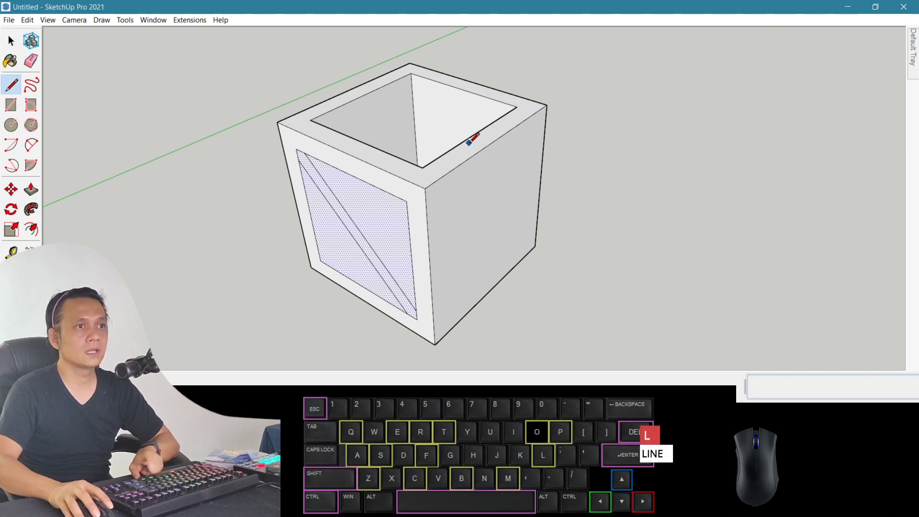
click(474, 134)
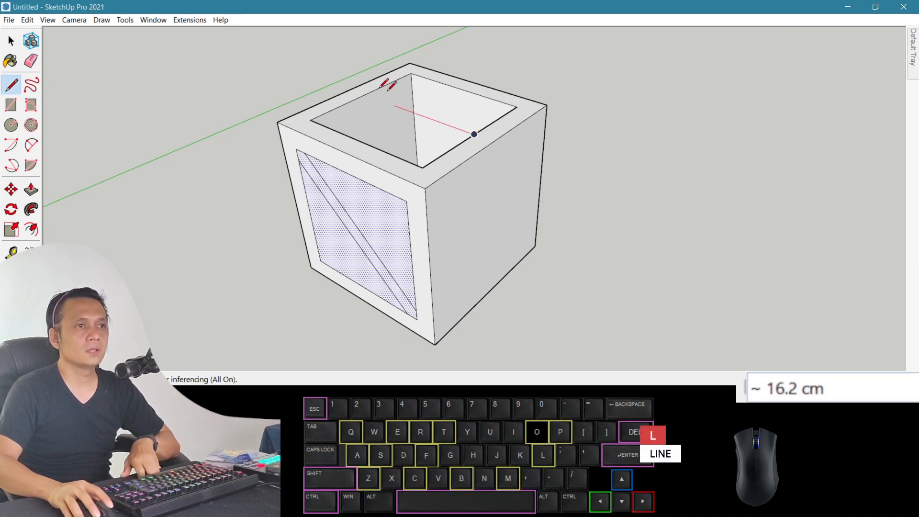
click(365, 95)
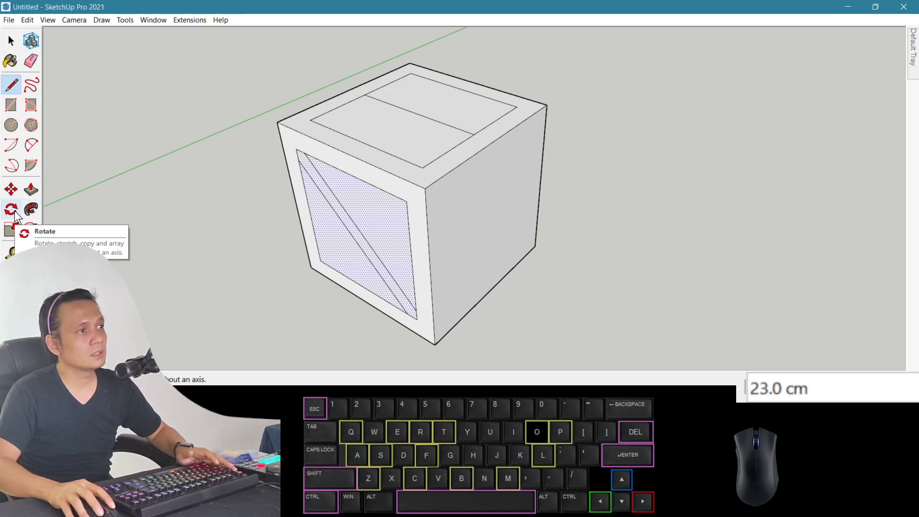
Rotate-copy the selected braced panel by 90° about the midpoint of the top line and array it 3x around the cube.
key(q)
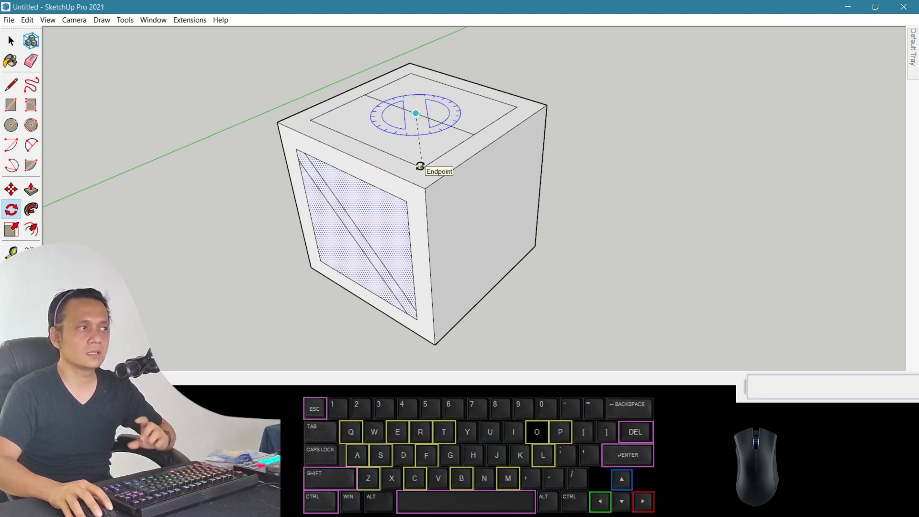
click(345, 152)
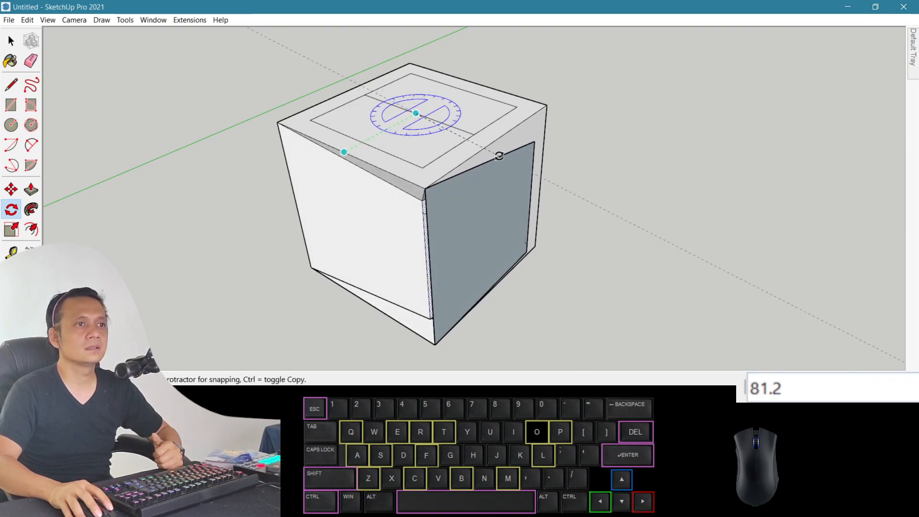
key(ctrl)
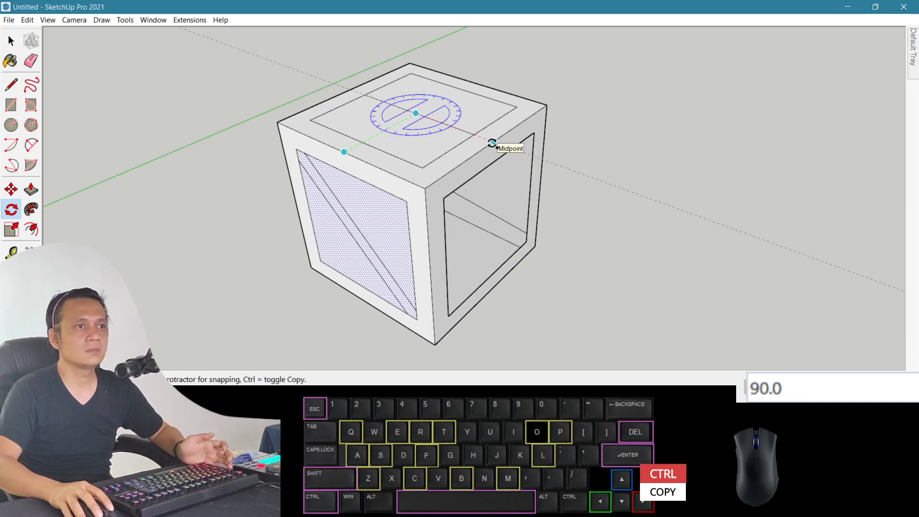
click(492, 143)
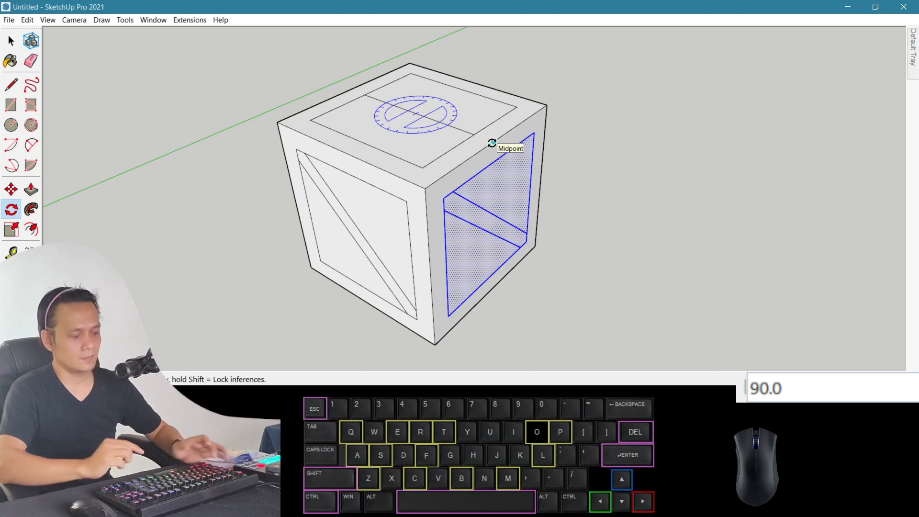
text(3x)
key(Return)
Erase the helper line across the top of the cube and delete the face that closes the top opening.
middle_drag(492, 142, 626, 189)
key(o)
drag(626, 189, 502, 160)
key(e)
click(511, 126)
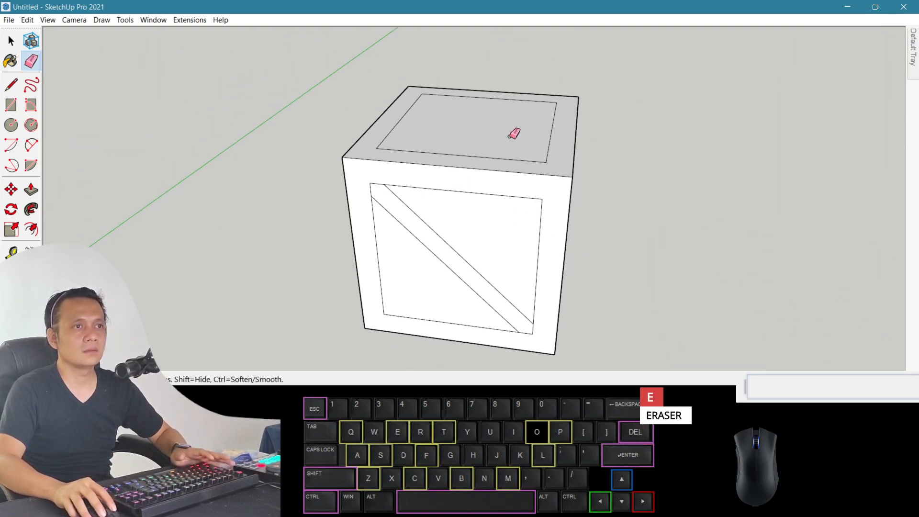
key(space)
click(496, 134)
key(Delete)
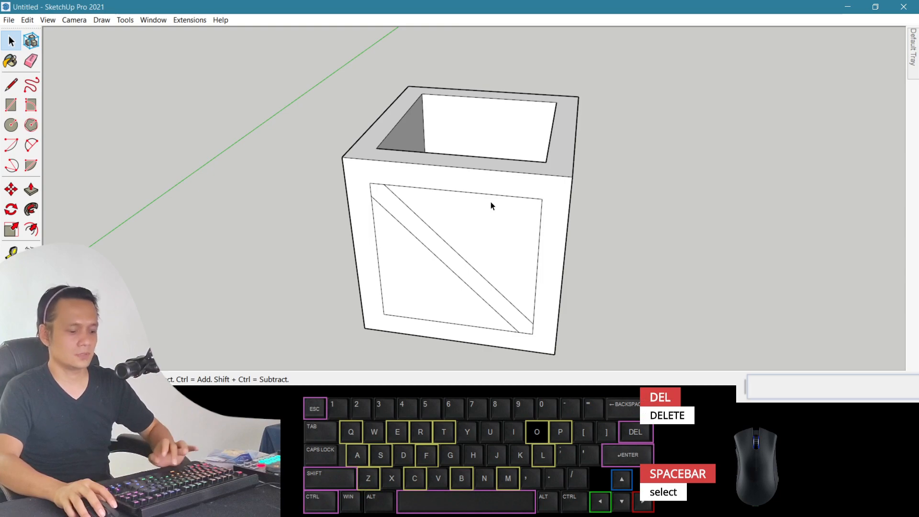
Copy the whole cube about 72 cm along the red axis from its lower front corner.
key(o)
drag(470, 199, 417, 165)
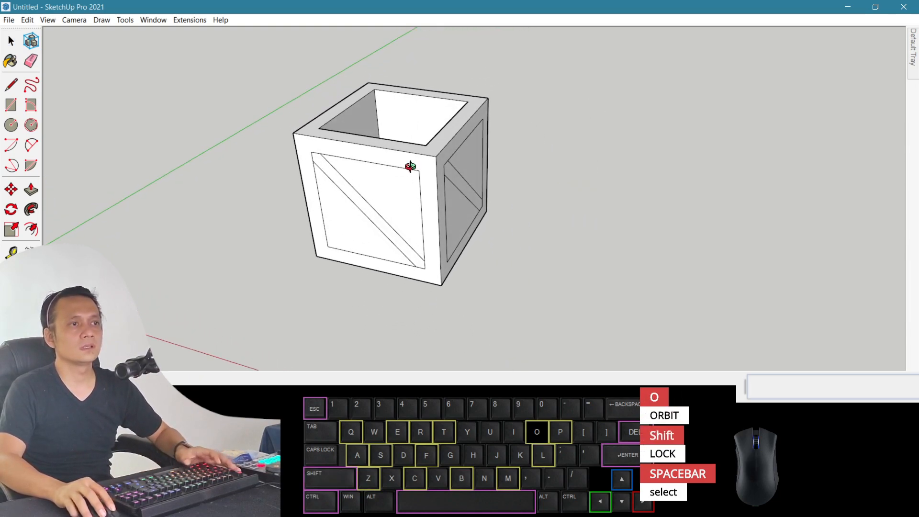
key(space)
drag(219, 47, 540, 324)
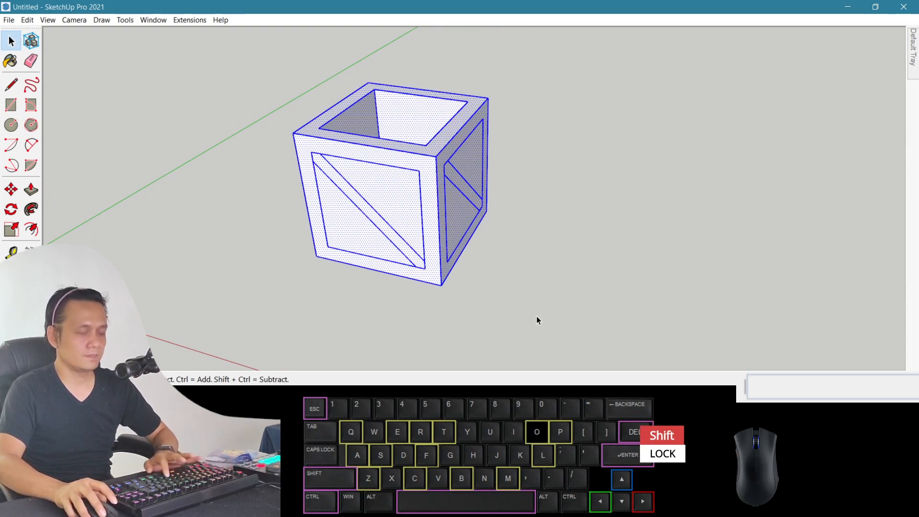
key(m)
click(314, 260)
key(ctrl)
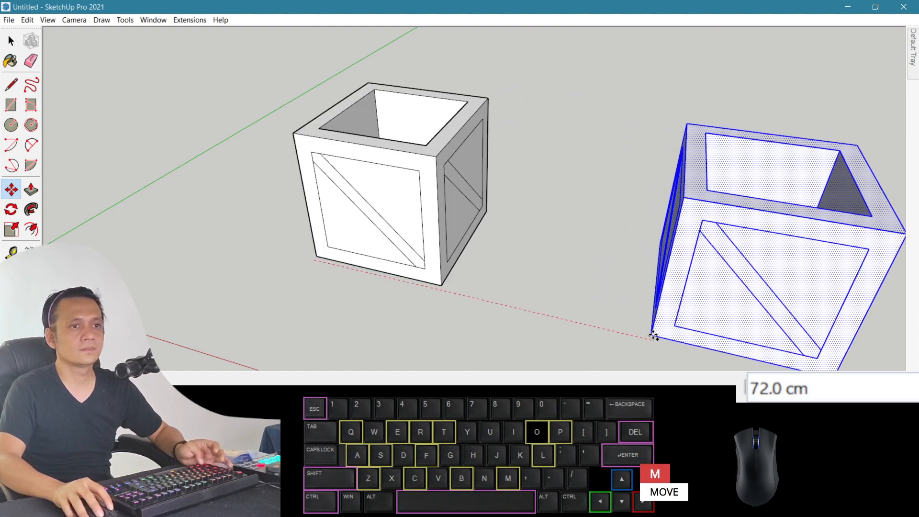
click(647, 333)
key(space)
Push the triangular faces beside the braces on two adjacent sides of the original cube inward 3.5 cm to open them.
key(o)
drag(579, 283, 474, 280)
key(p)
click(408, 252)
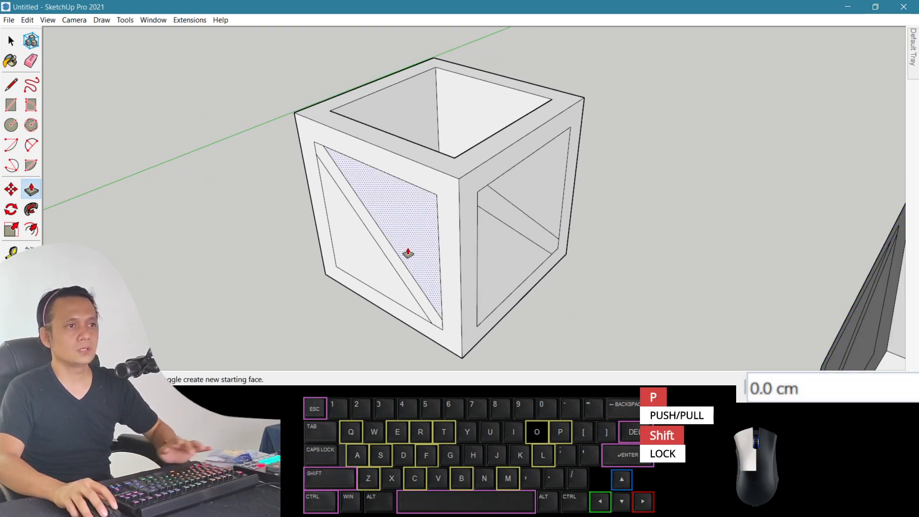
double_click(426, 210)
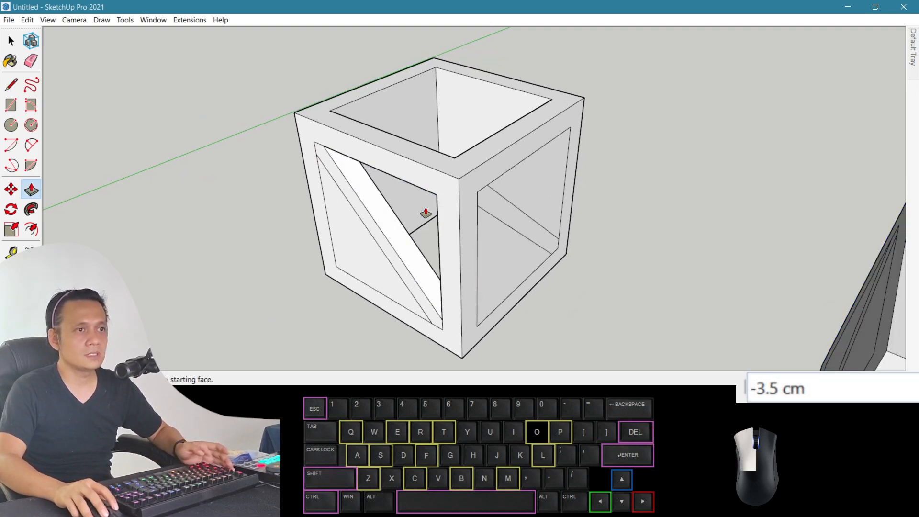
double_click(368, 267)
double_click(489, 267)
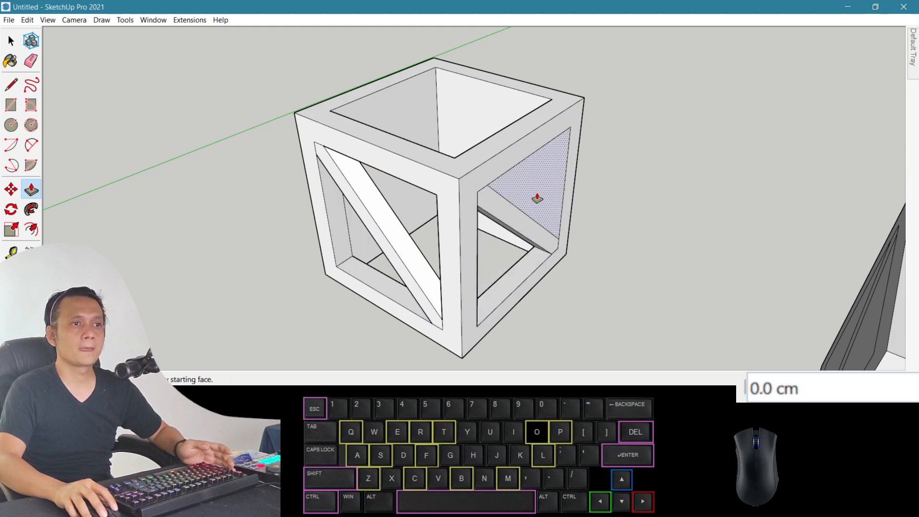
double_click(537, 199)
Push the triangular faces on the original cube's remaining two sides inward through the wall thickness, leaving only the diagonal braces.
key(o)
drag(532, 191, 423, 240)
key(Escape)
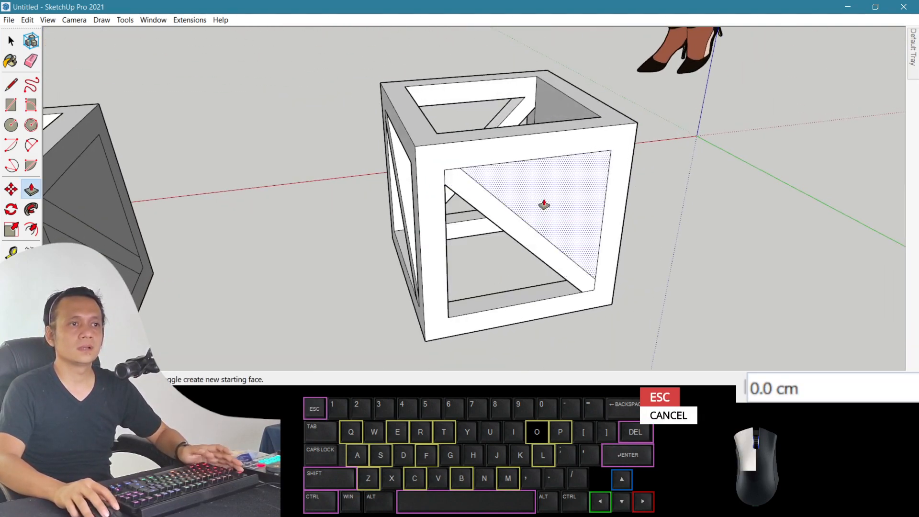
key(o)
drag(596, 214, 440, 254)
key(Escape)
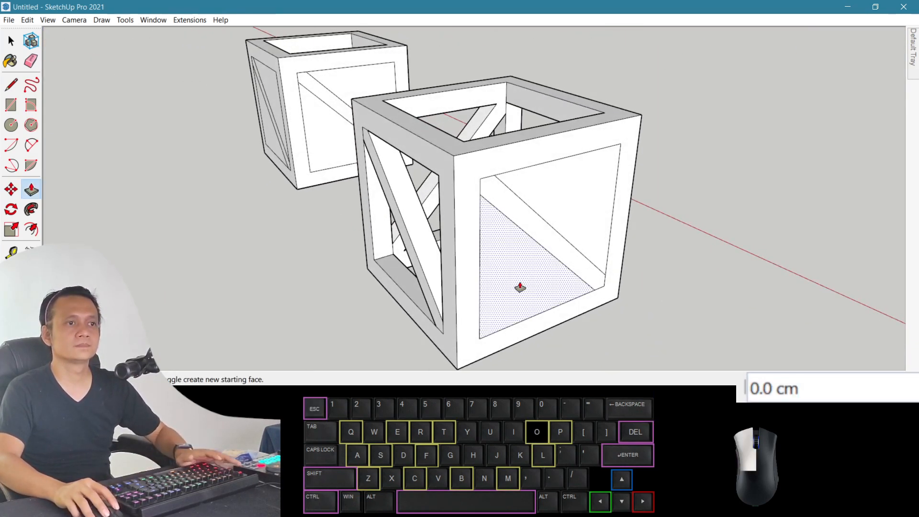
double_click(519, 288)
click(556, 207)
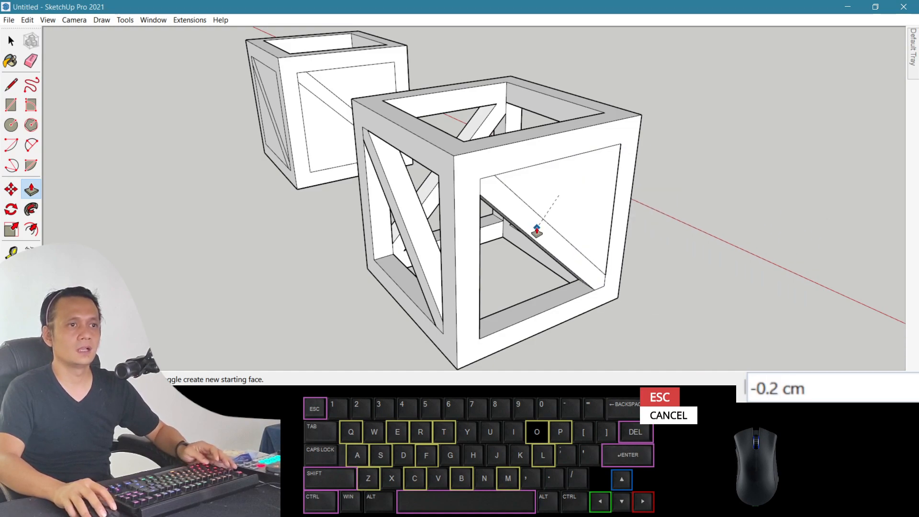
click(633, 259)
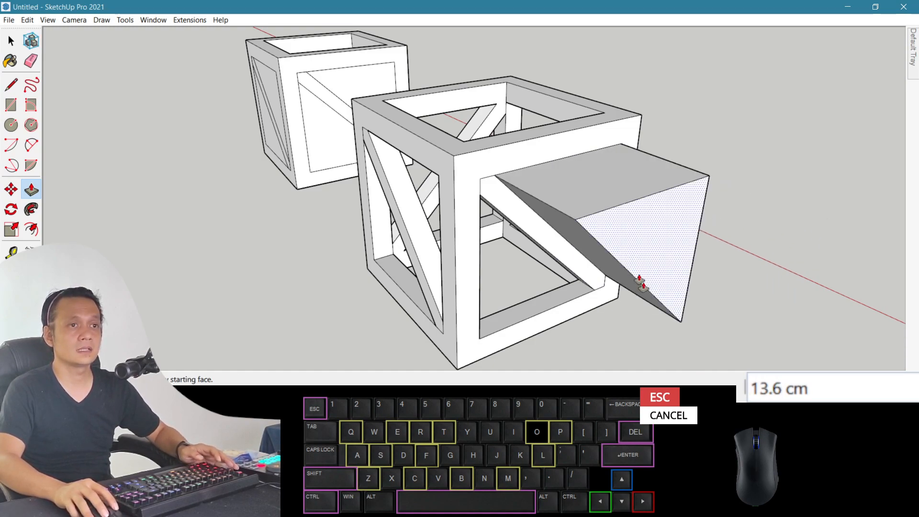
click(644, 244)
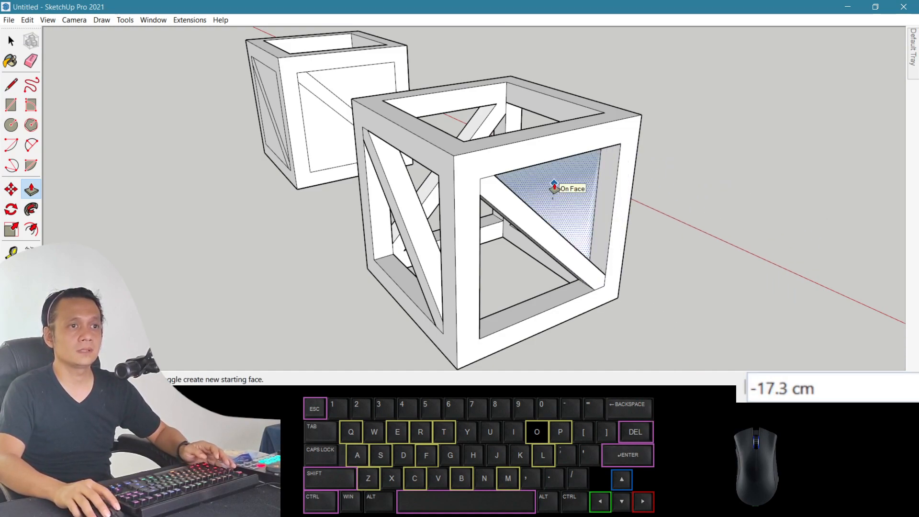
click(554, 187)
Flip the brace and triangular faces on two opposite sides of the copied cube along the green direction.
key(o)
drag(578, 273, 216, 243)
scroll(517, 236, down, 2)
shift+drag(717, 233, 407, 230)
drag(605, 239, 484, 246)
shift+drag(555, 257, 520, 214)
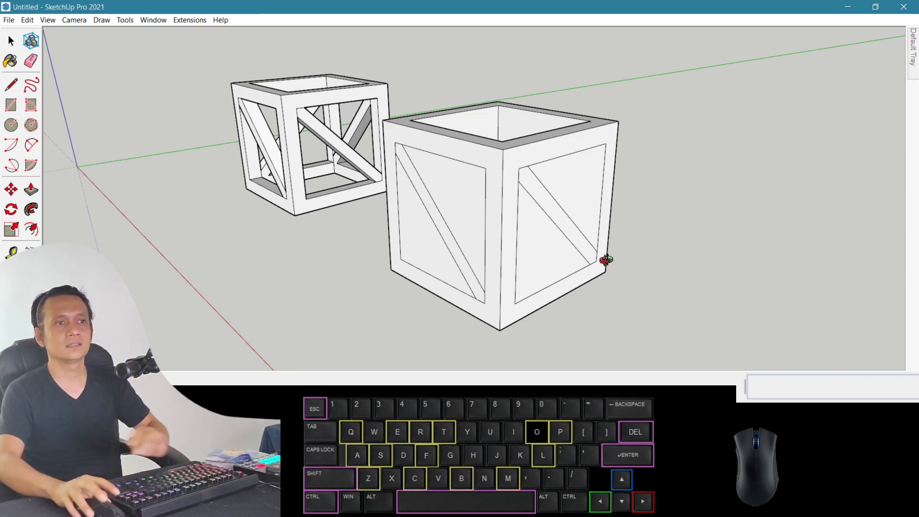
key(space)
click(539, 234)
shift+click(551, 211)
shift+click(569, 180)
key(o)
drag(487, 221, 568, 144)
key(space)
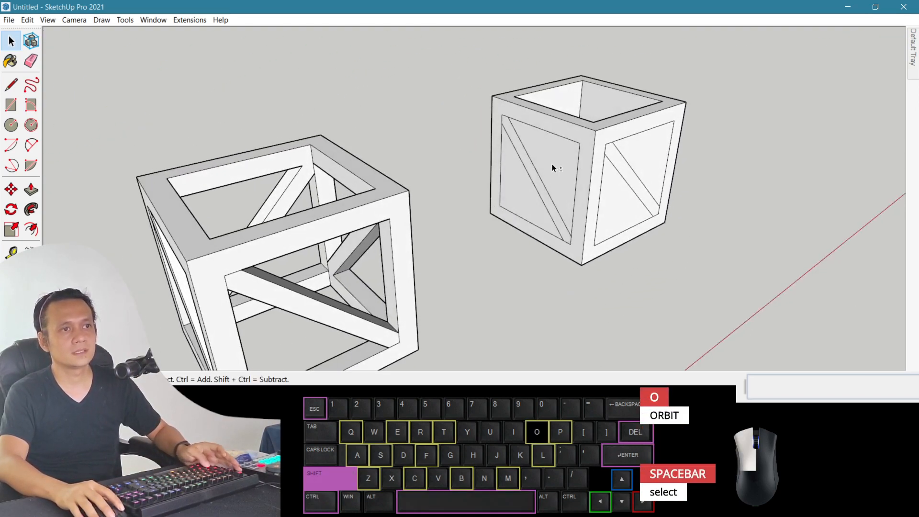
click(553, 163)
shift+click(539, 182)
shift+click(530, 193)
key(o)
drag(744, 193, 363, 187)
scroll(371, 188, down, 3)
shift+drag(417, 216, 369, 170)
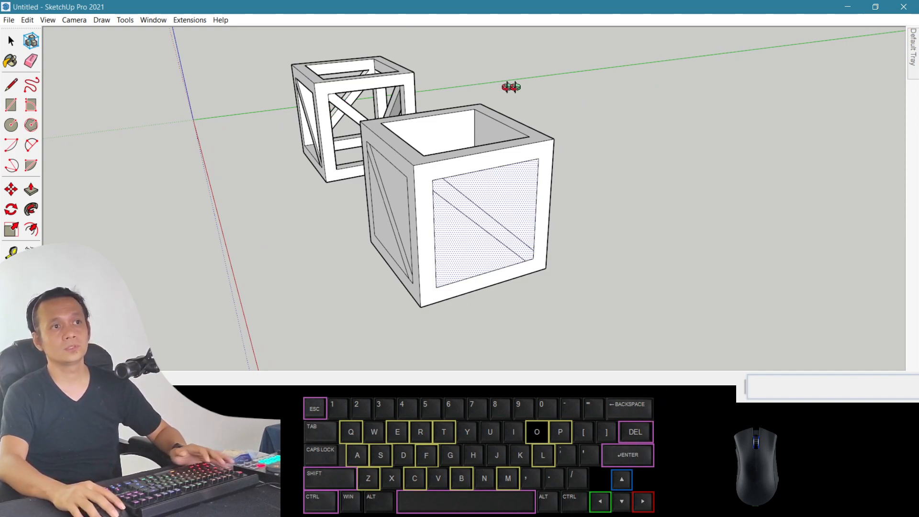
key(space)
right_click(475, 246)
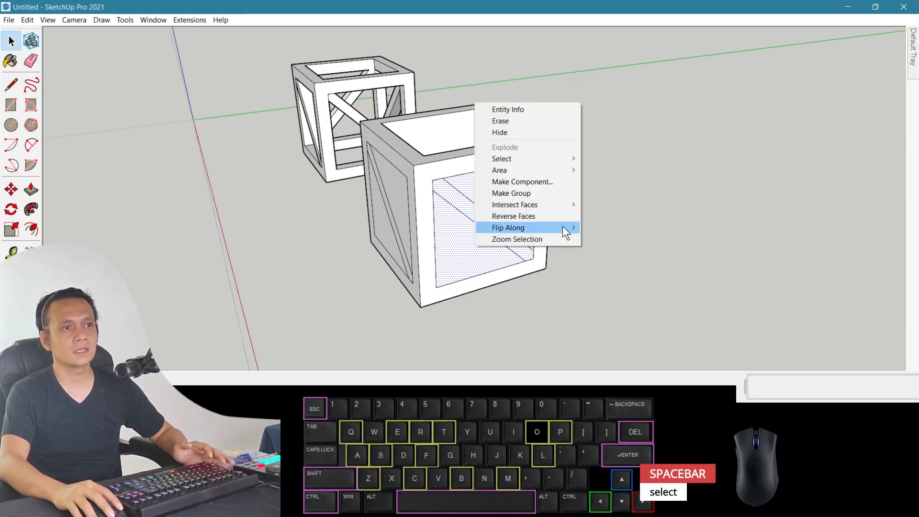
mouse_move(563, 226)
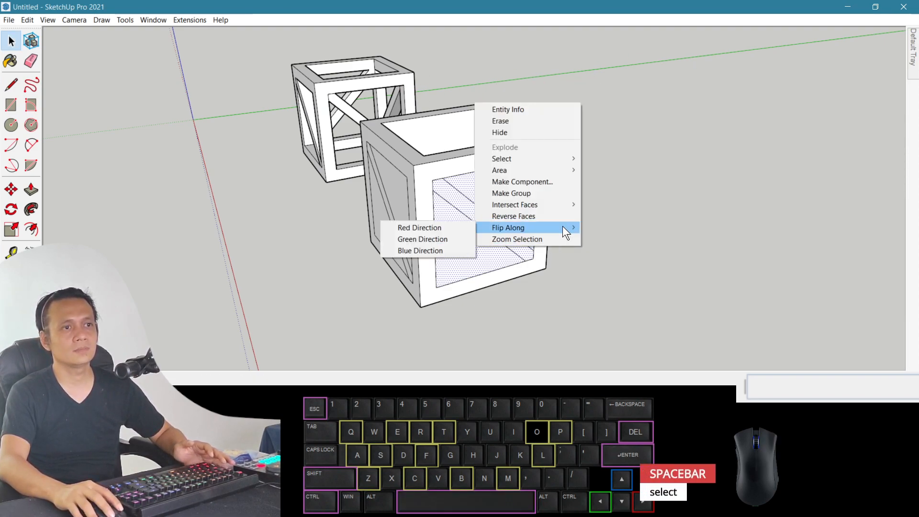
click(434, 238)
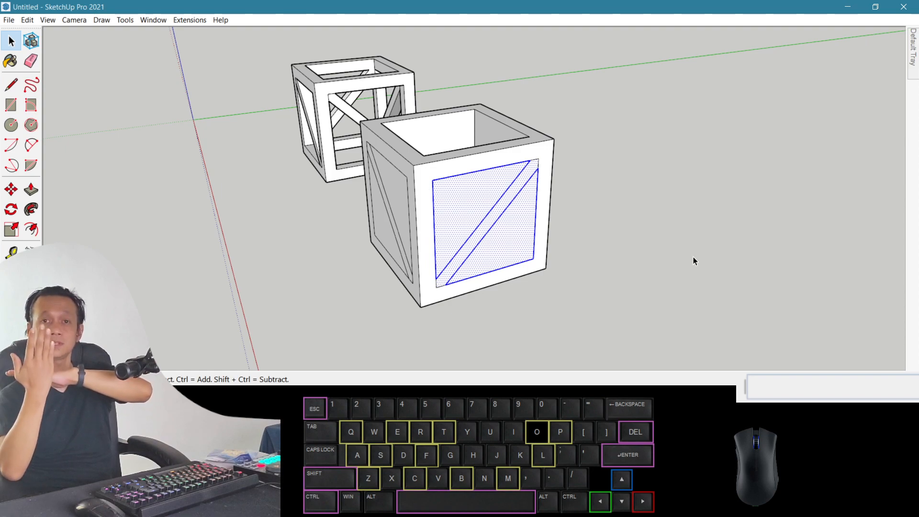
Push both triangular faces beside the flipped brace on the first side of the copied cube inward 3.5 cm.
key(o)
drag(590, 258, 612, 265)
key(p)
double_click(515, 215)
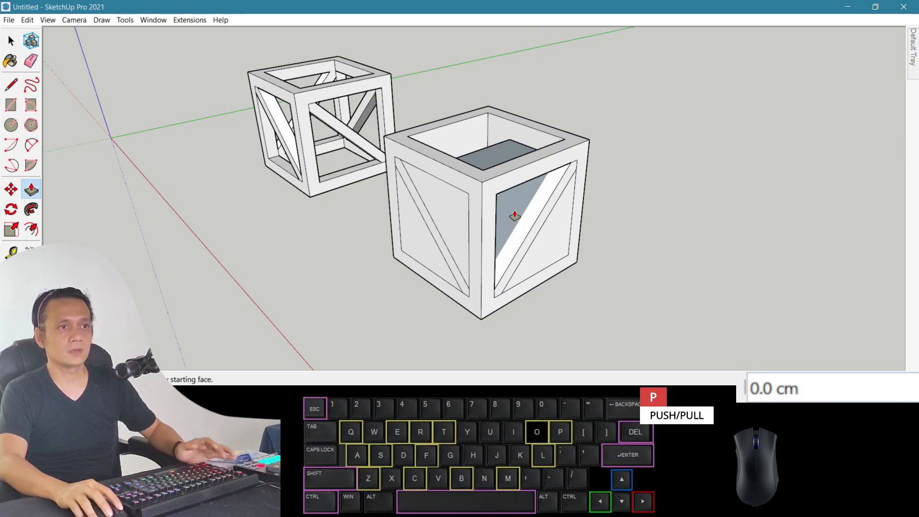
key(ctrl+z)
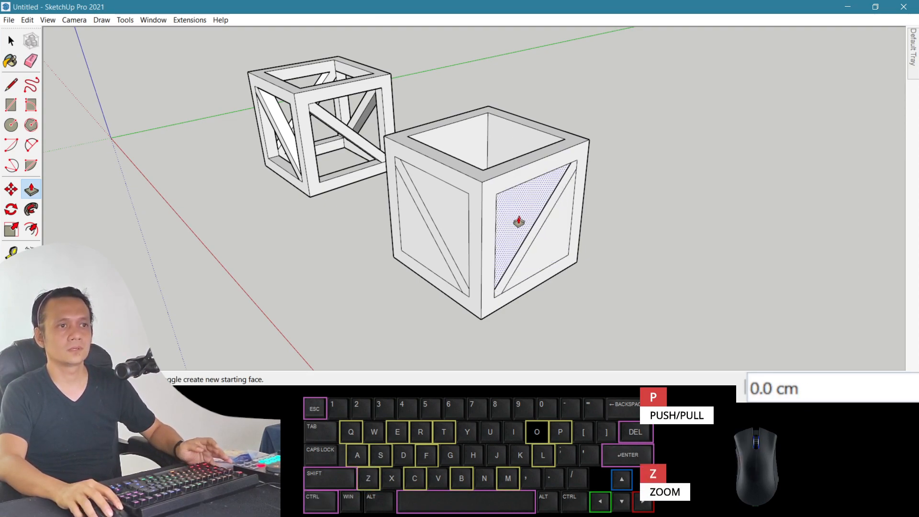
double_click(506, 205)
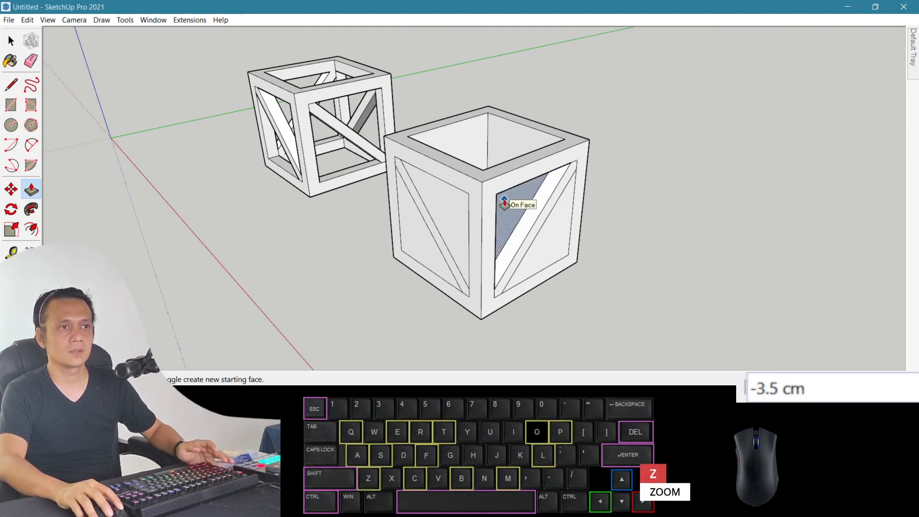
double_click(530, 262)
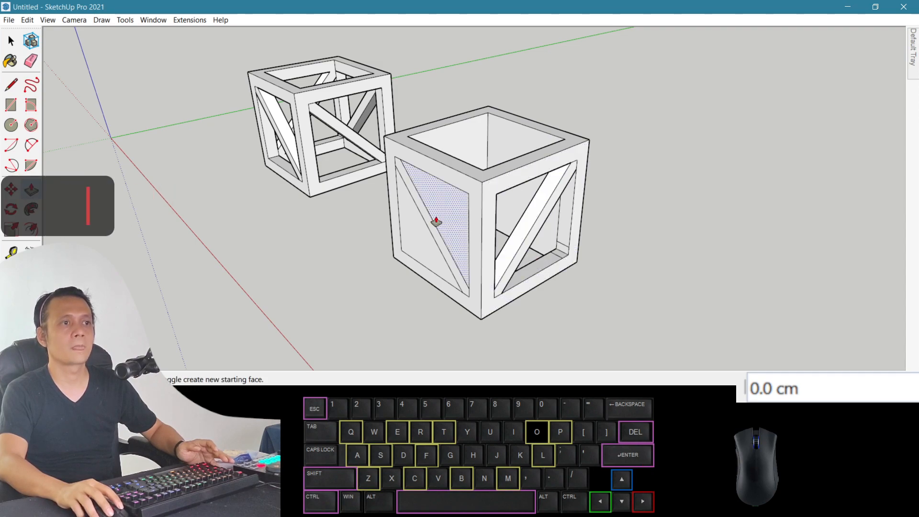
Push both triangular faces beside the brace on the copied cube's second side inward by the same 3.5 cm.
key(o)
drag(549, 232, 346, 220)
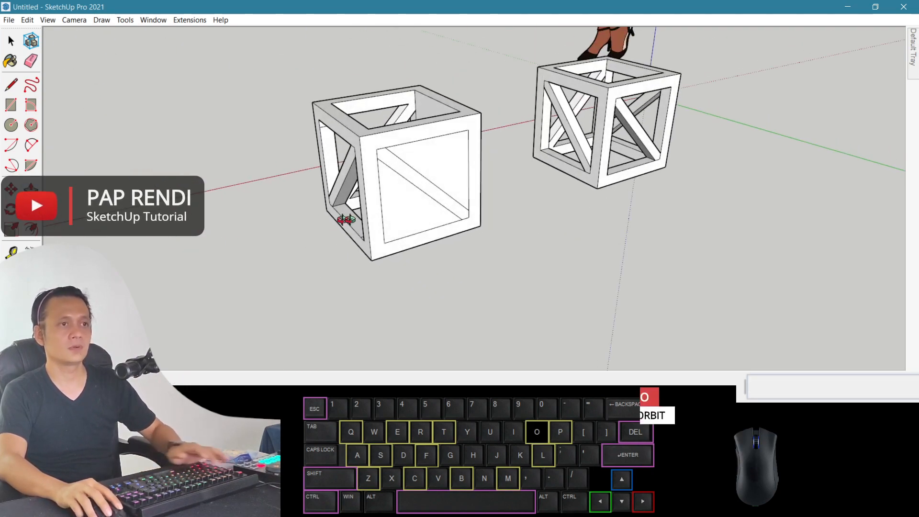
key(Escape)
double_click(401, 225)
double_click(437, 155)
Open the copied cube's last closed side by pushing the triangular faces beside its brace inward 3.5 cm.
drag(476, 161, 332, 257)
drag(498, 252, 426, 261)
key(Escape)
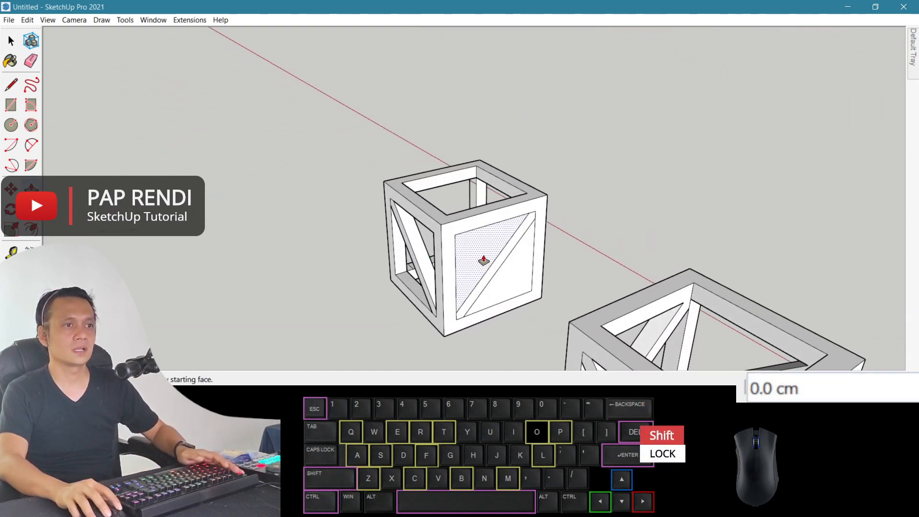
double_click(484, 260)
double_click(512, 281)
Draw a 30 × 30 cm square on the ground beside the two truss cubes.
key(o)
drag(532, 277, 232, 256)
drag(570, 280, 392, 285)
drag(465, 299, 419, 211)
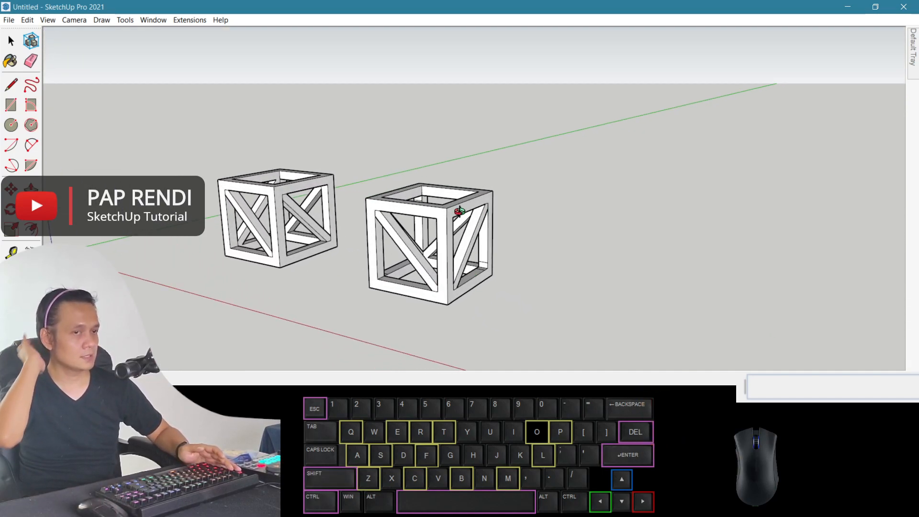
drag(597, 250, 466, 226)
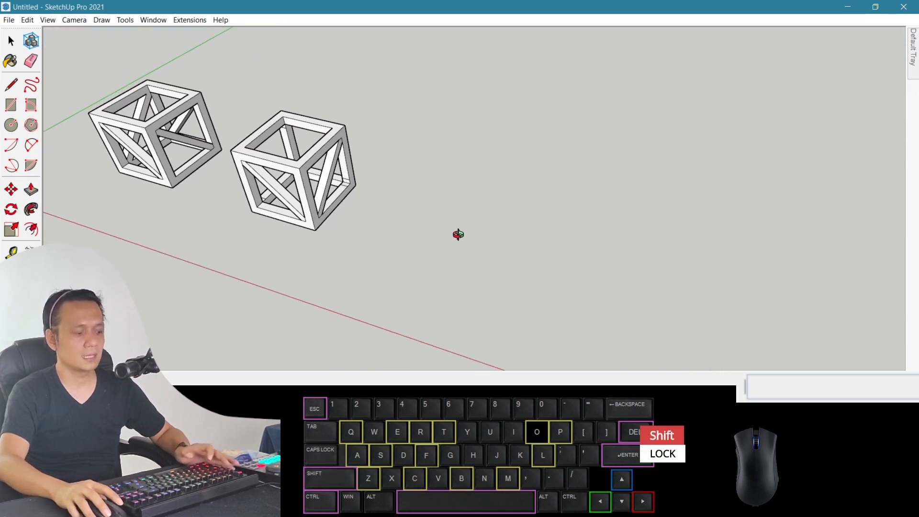
key(r)
click(448, 268)
click(543, 240)
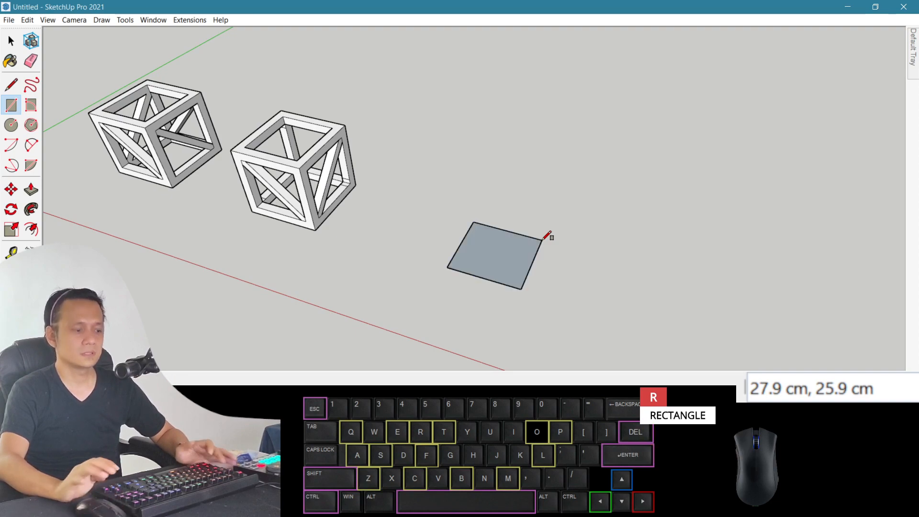
text(30,)
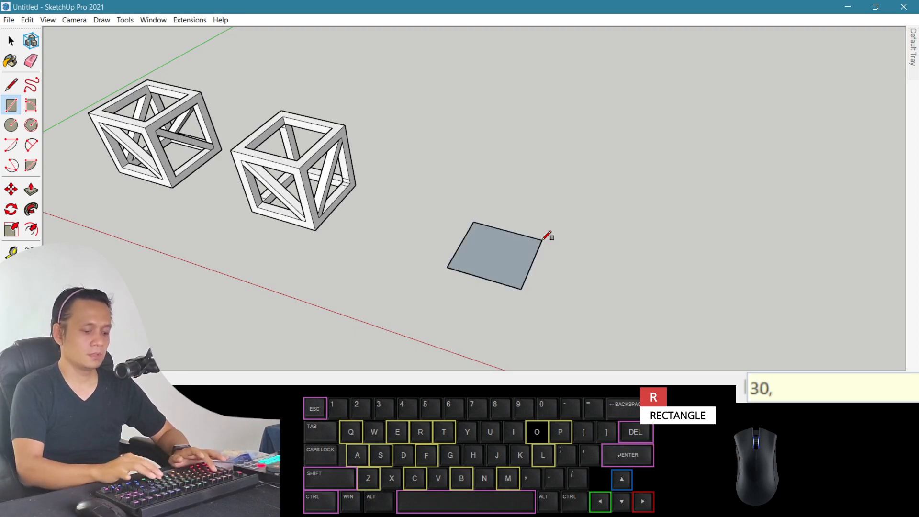
text(30)
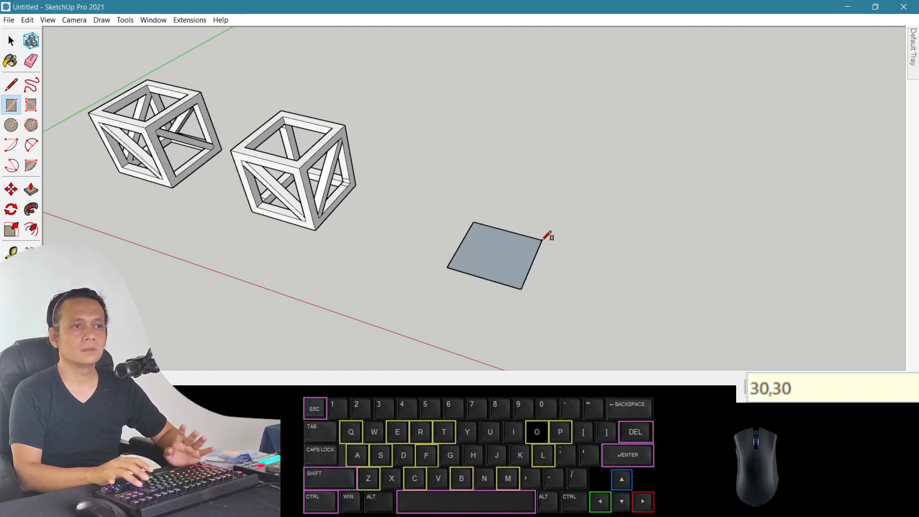
key(Return)
Offset the edges of the new square inward 2.5 cm.
scroll(545, 242, up, 3)
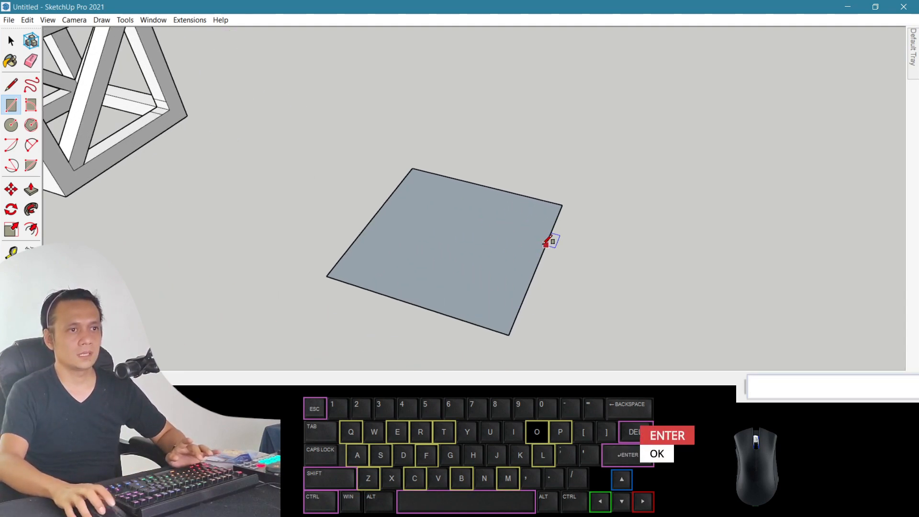
key(o)
drag(459, 256, 492, 246)
key(f)
click(378, 203)
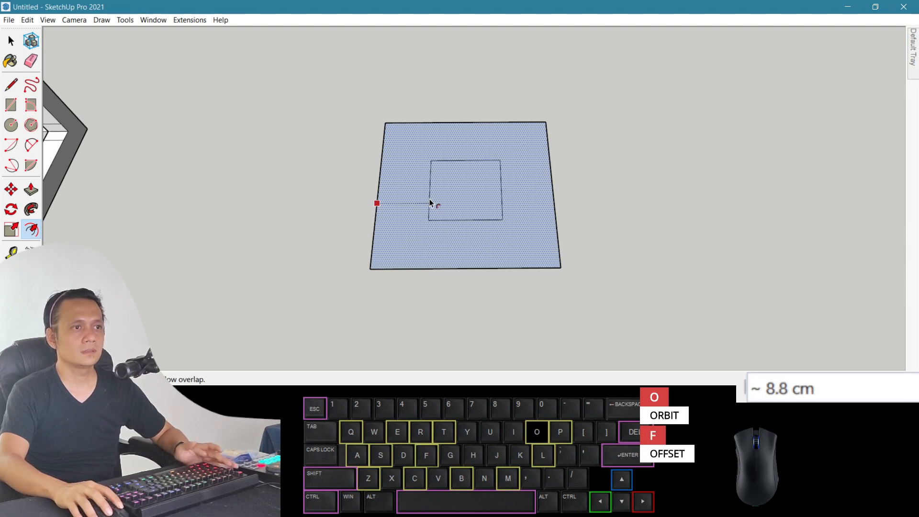
click(418, 198)
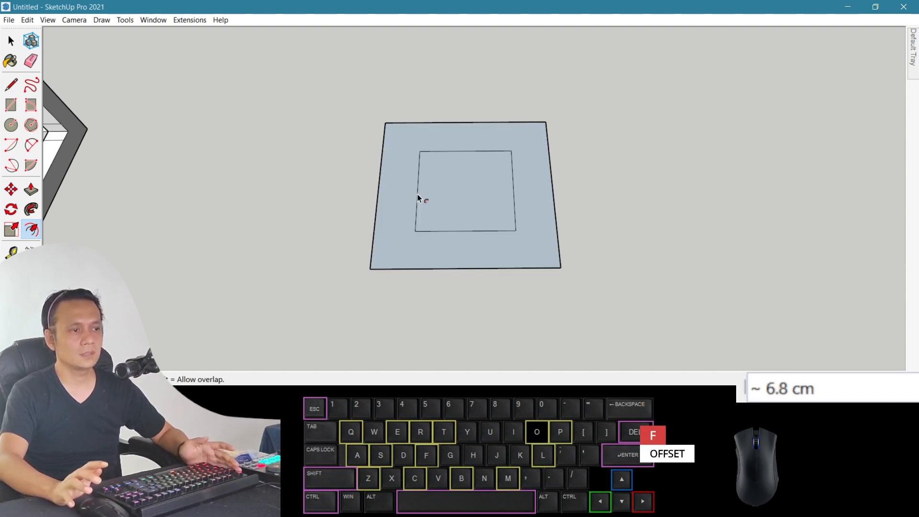
text(2.5)
key(Return)
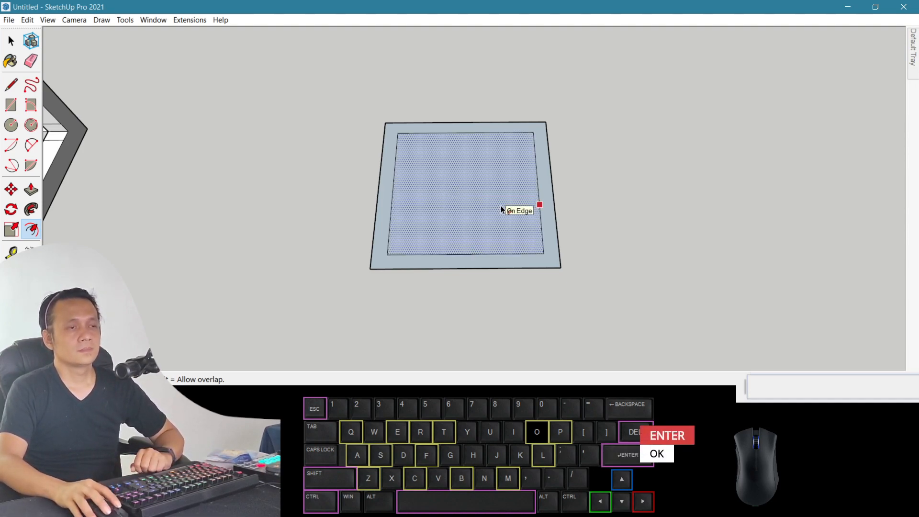
Make the inner square face and its edges a component with the default settings.
key(space)
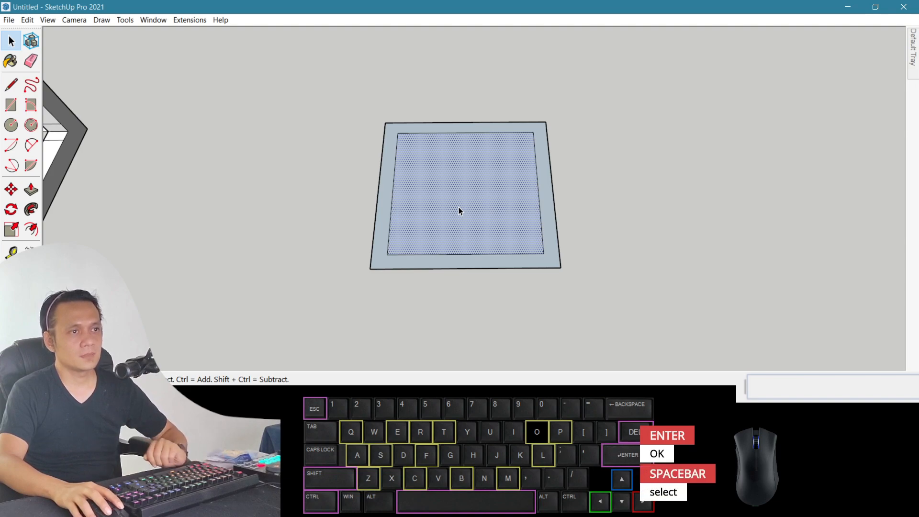
double_click(481, 206)
right_click(480, 207)
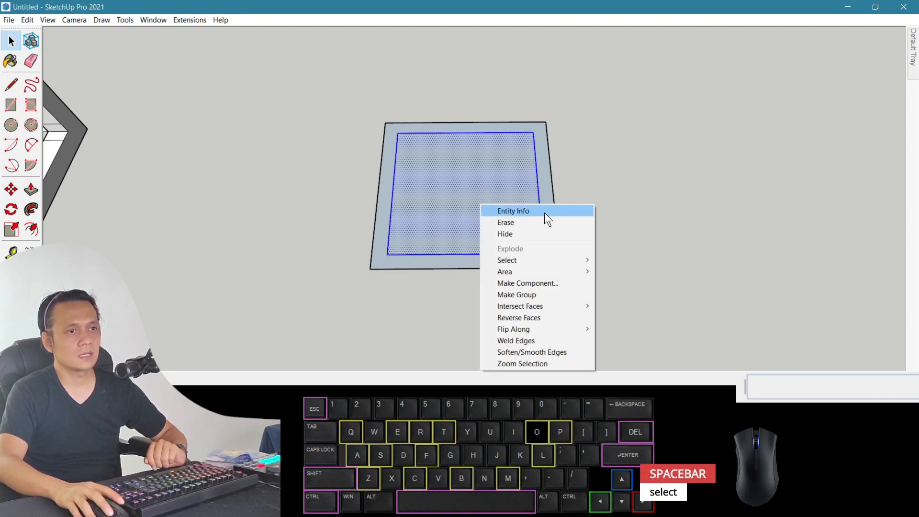
click(571, 285)
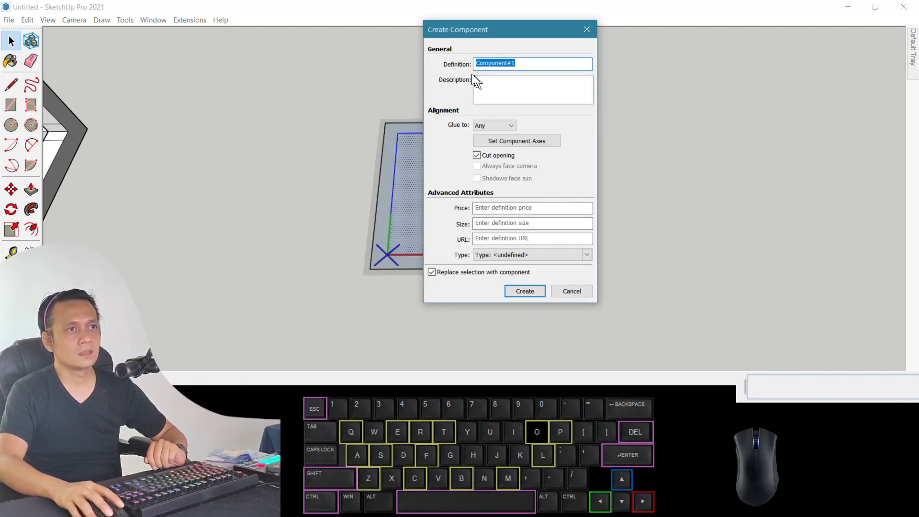
click(525, 291)
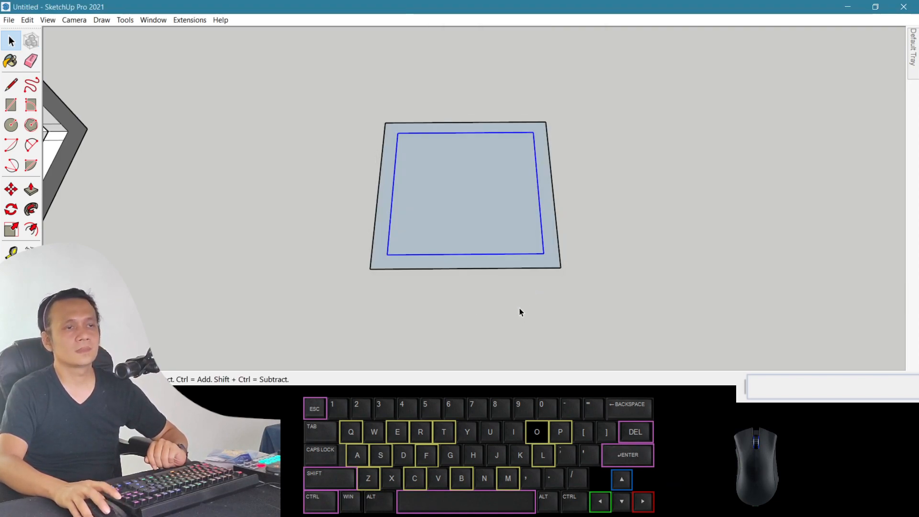
Group the outer frame face together with its edges.
click(554, 266)
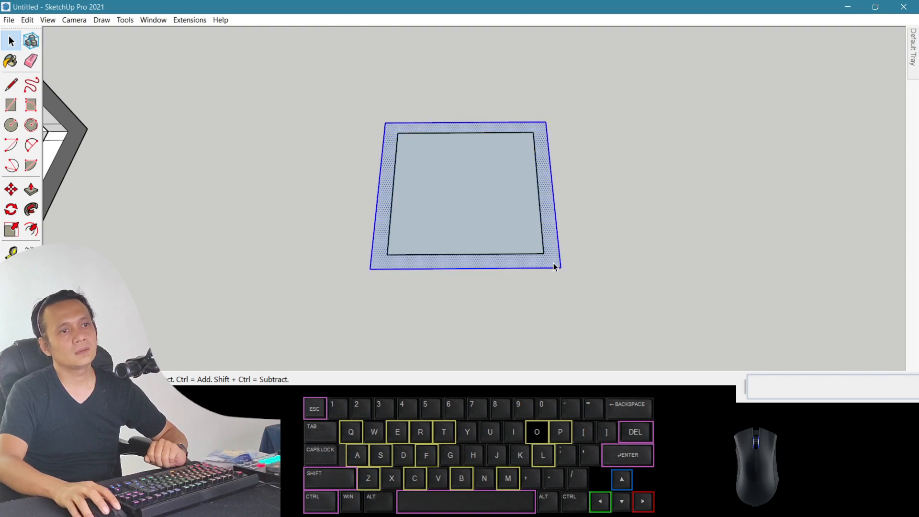
right_click(554, 267)
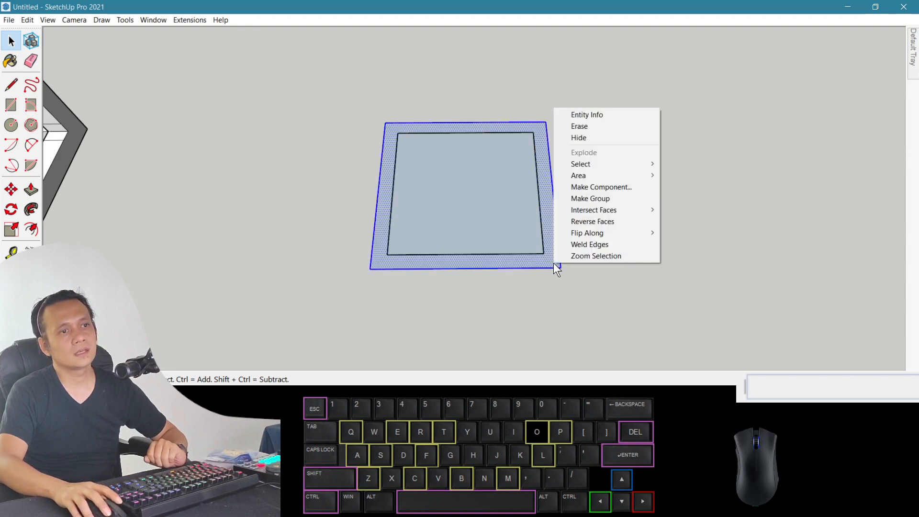
click(649, 199)
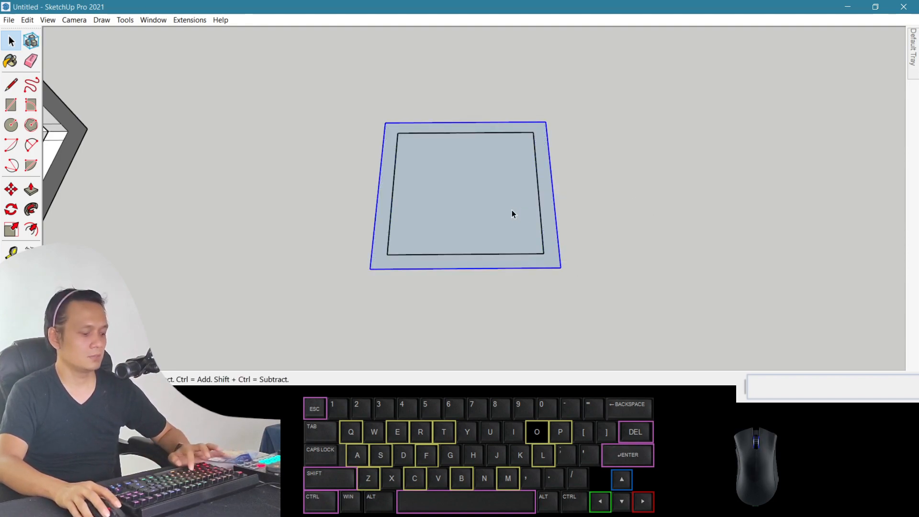
Draw a circle of 2.5 cm radius centred on the inner square's front corner nearest the cubes, reaching the outer frame's edge.
key(c)
key(c)
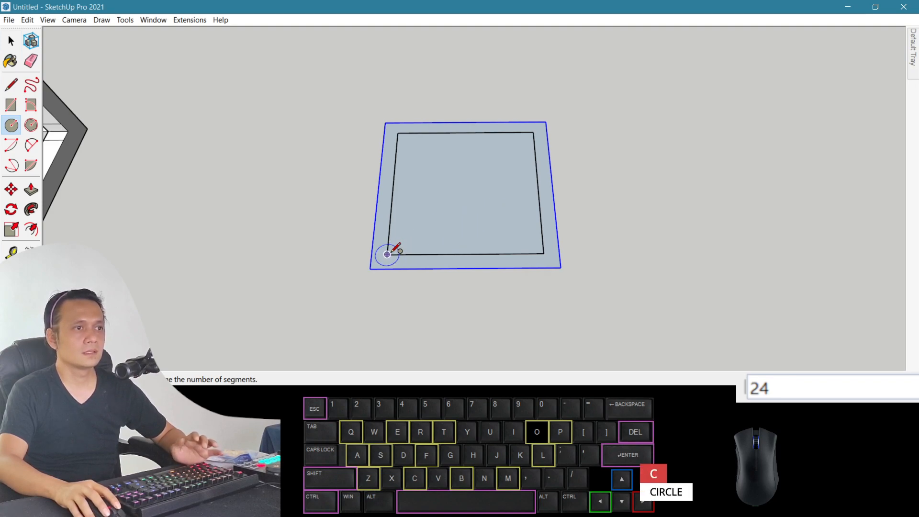
click(387, 254)
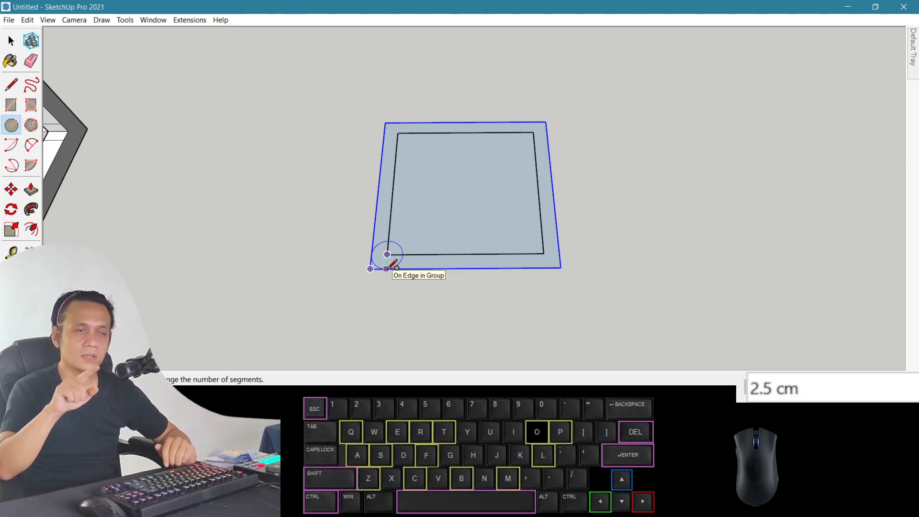
click(389, 267)
Make the corner circle a component with the default settings.
key(space)
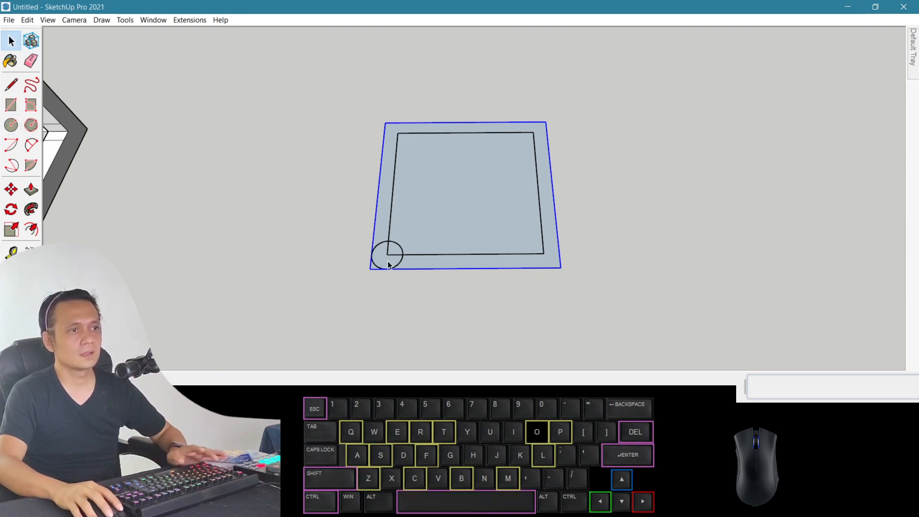
click(388, 261)
right_click(388, 261)
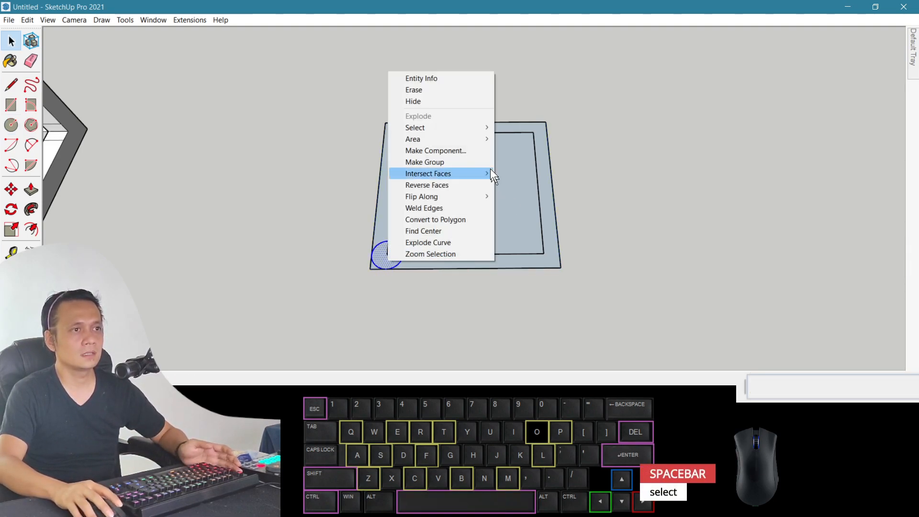
click(479, 152)
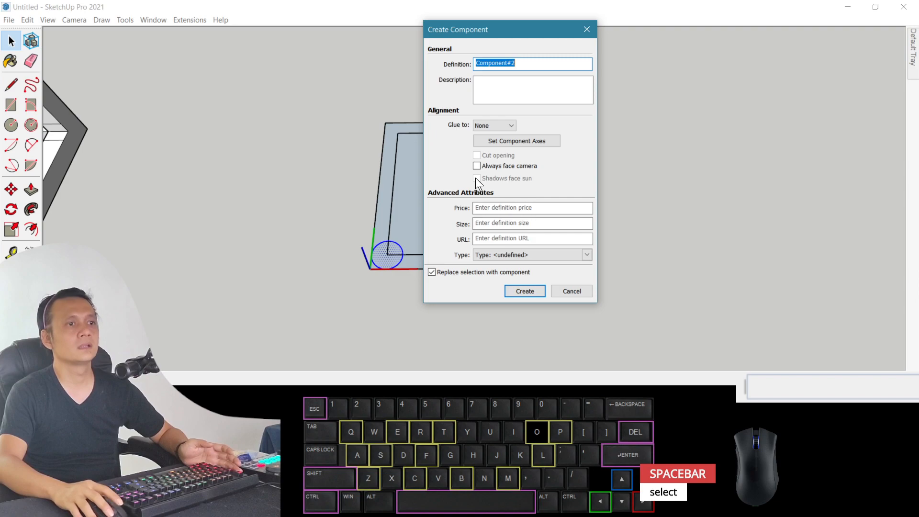
click(515, 295)
Copy the circle component to the other three corners of the inner square, using the corners as reference points.
key(m)
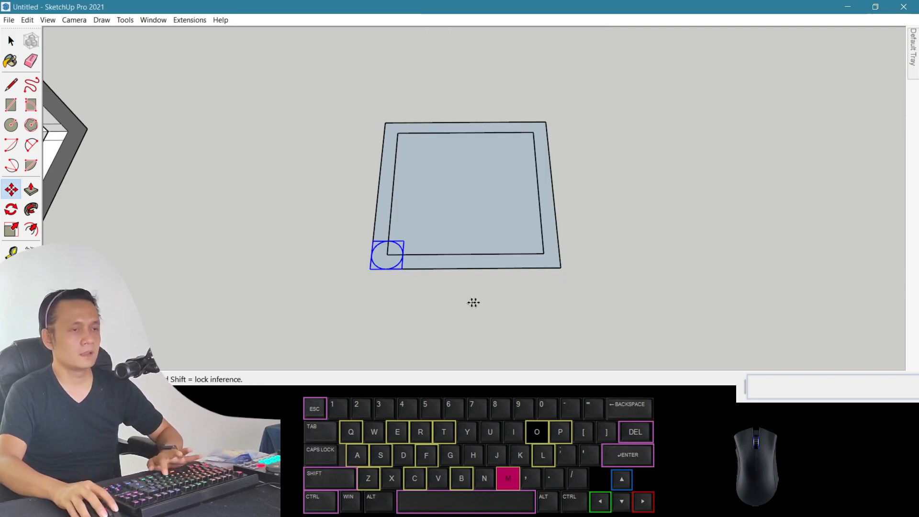
click(391, 259)
key(ctrl)
click(544, 254)
click(544, 254)
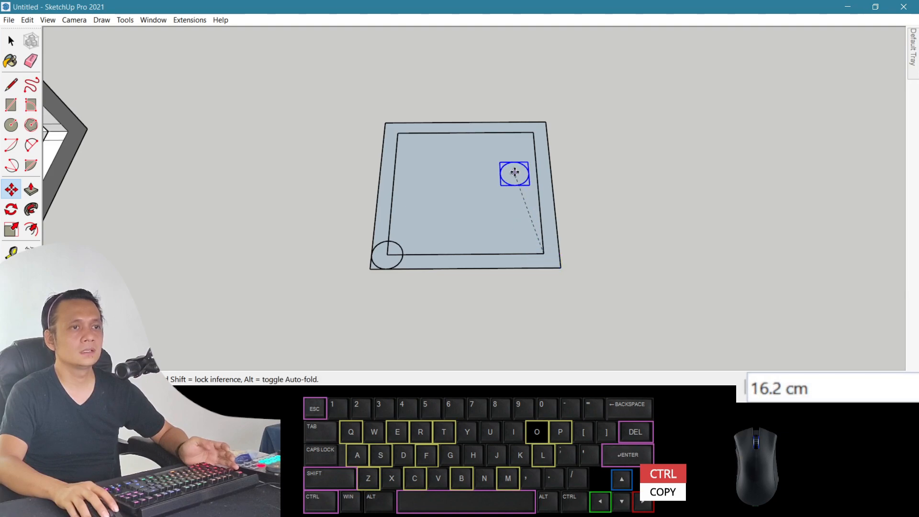
key(ctrl)
click(533, 133)
click(531, 132)
key(ctrl)
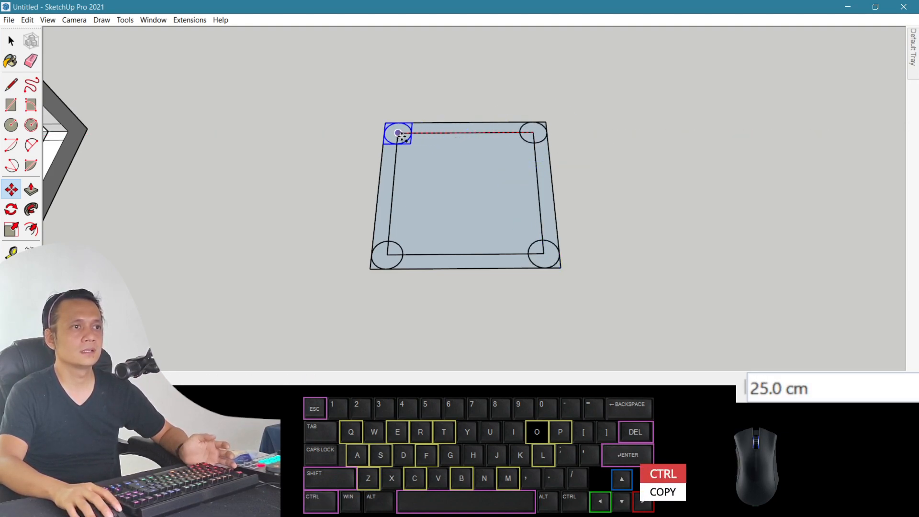
Select the inner square component that links the centres of the four circles.
key(space)
click(476, 251)
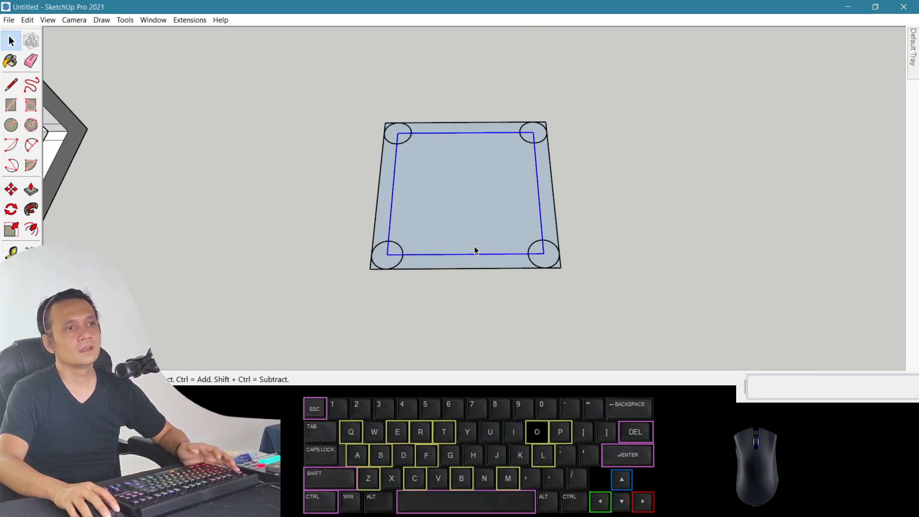
middle_drag(479, 253, 479, 253)
drag(479, 253, 479, 121)
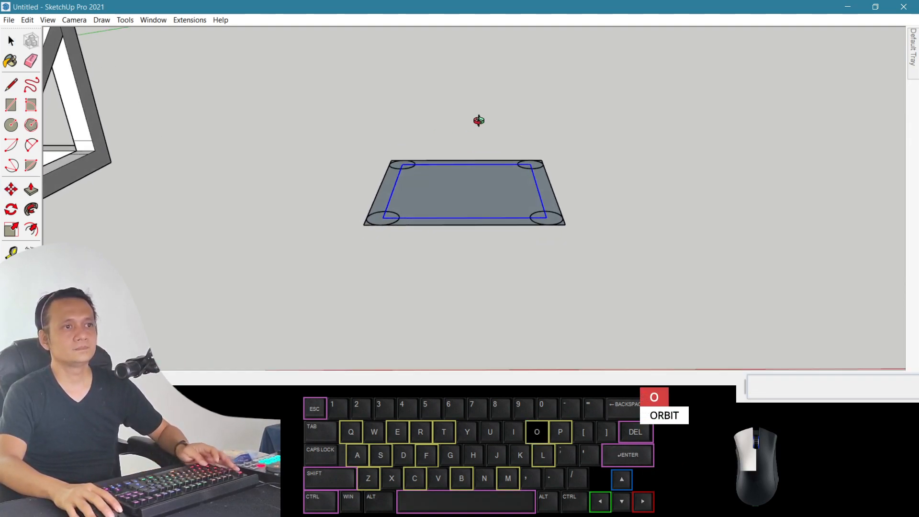
scroll(480, 179, up, 3)
shift+drag(480, 183, 467, 187)
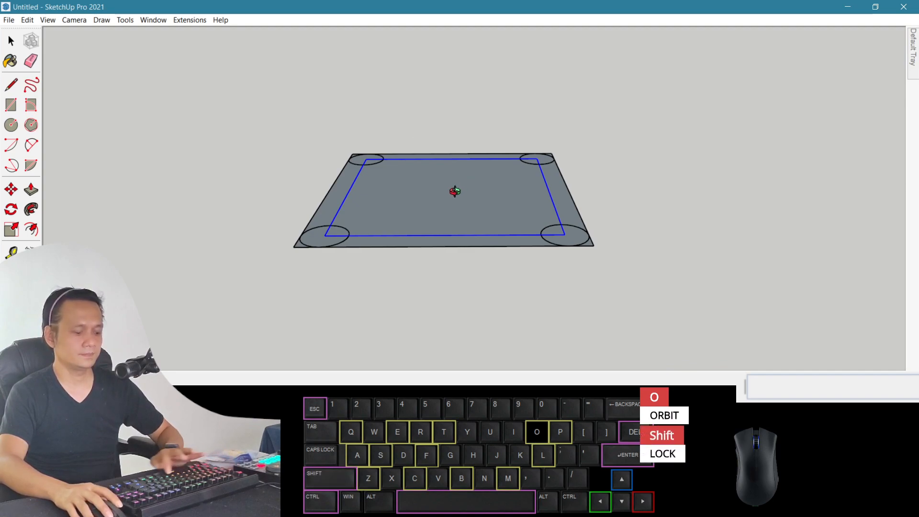
key(m)
click(469, 235)
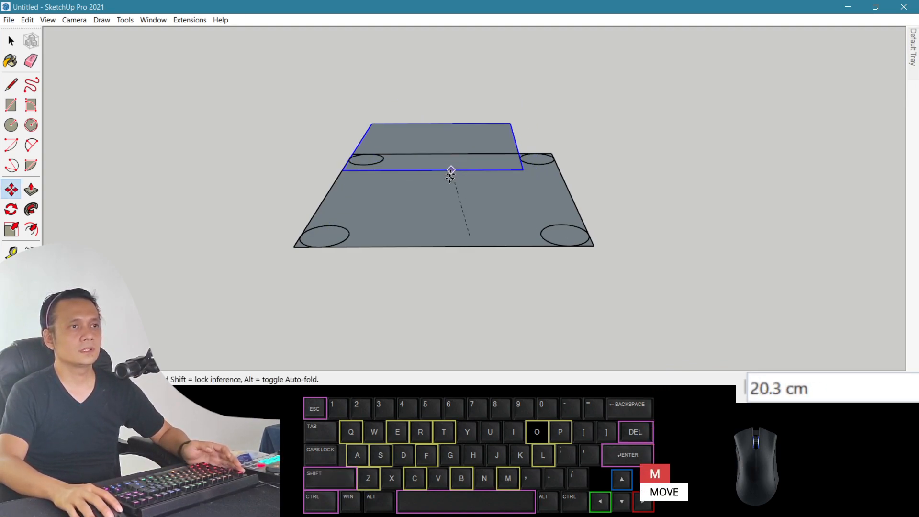
key(ctrl)
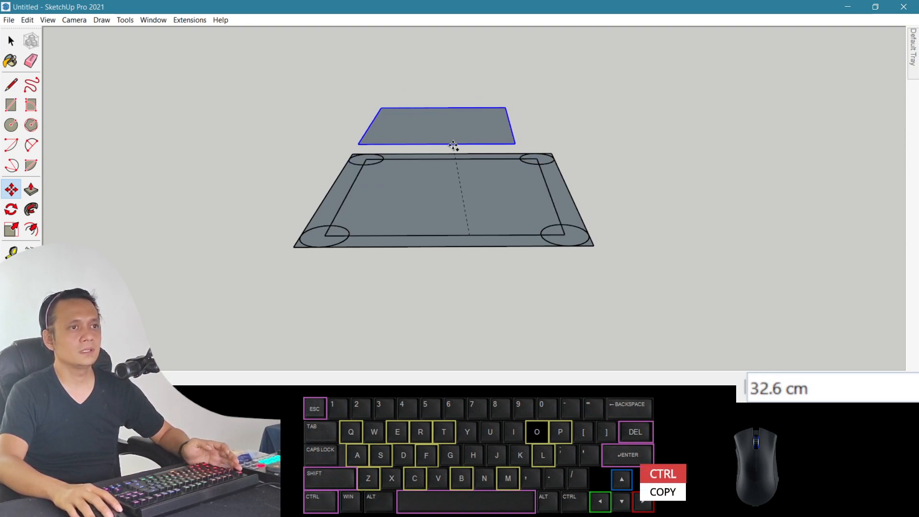
key(Escape)
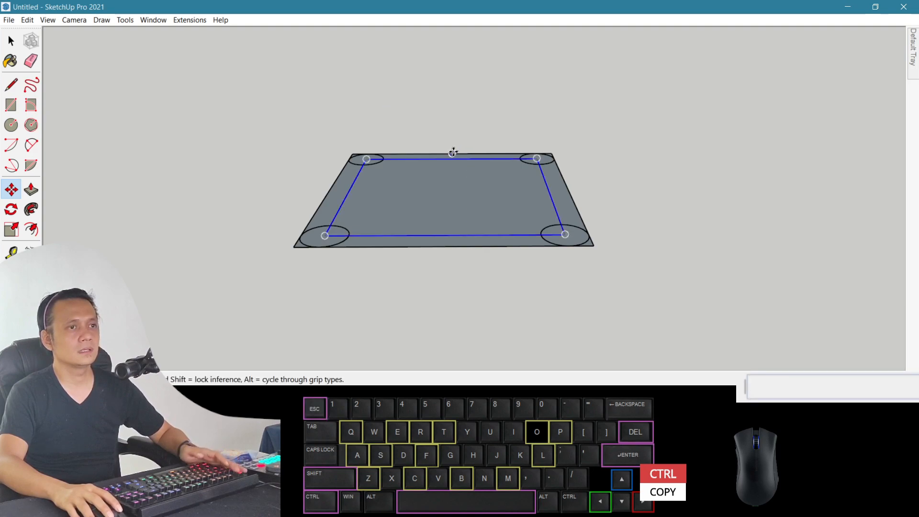
key(Escape)
key(o)
drag(459, 201, 395, 208)
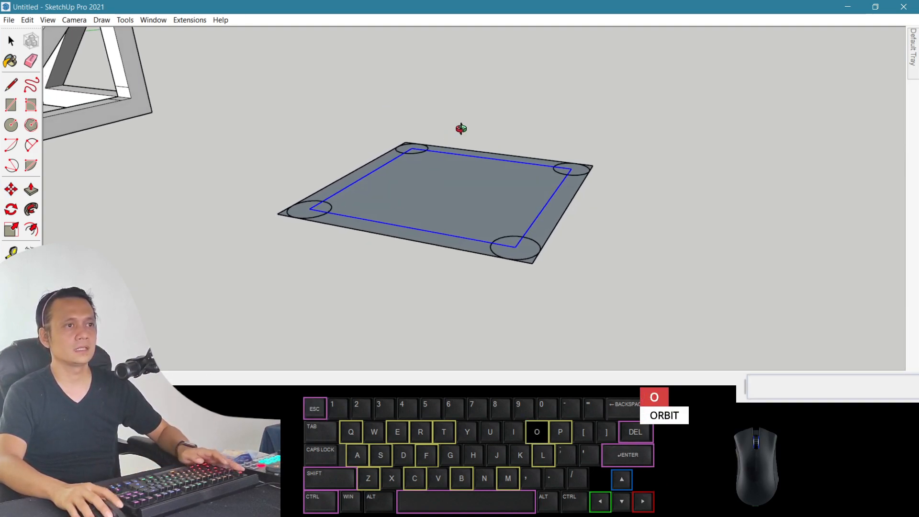
key(Escape)
click(464, 193)
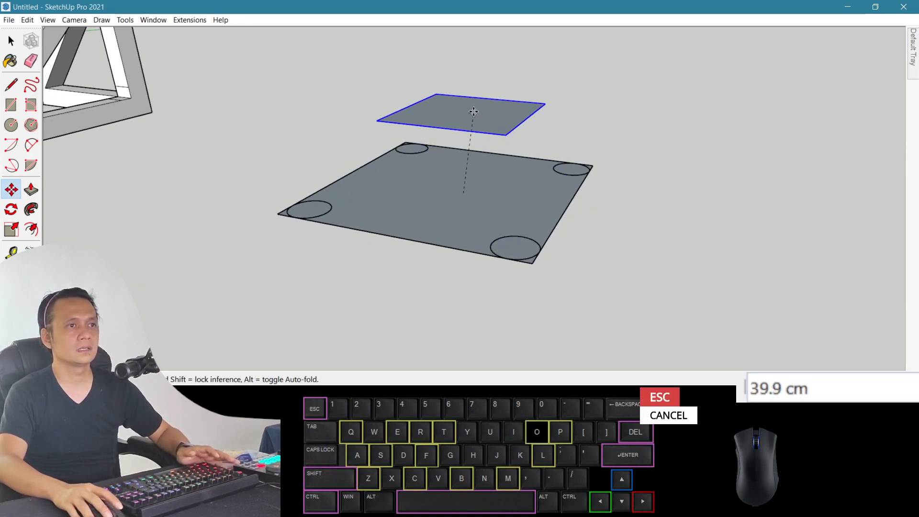
key(ctrl)
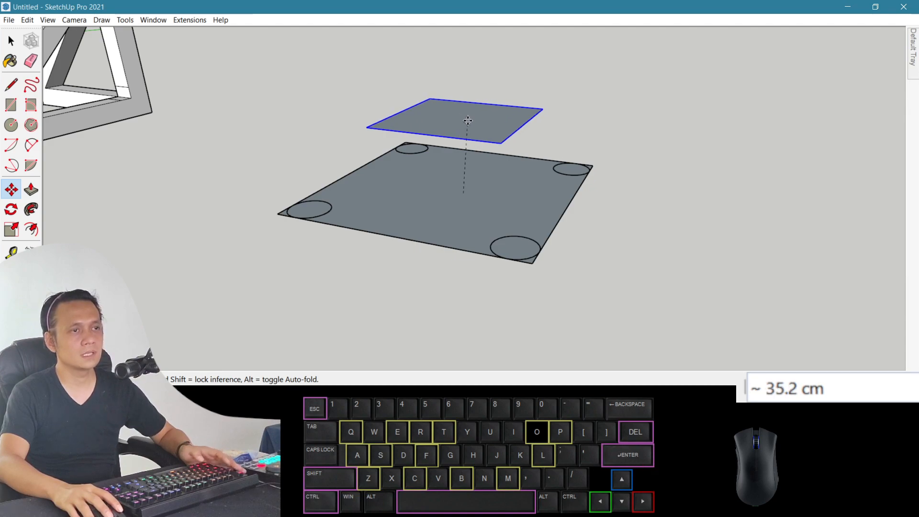
key(Escape)
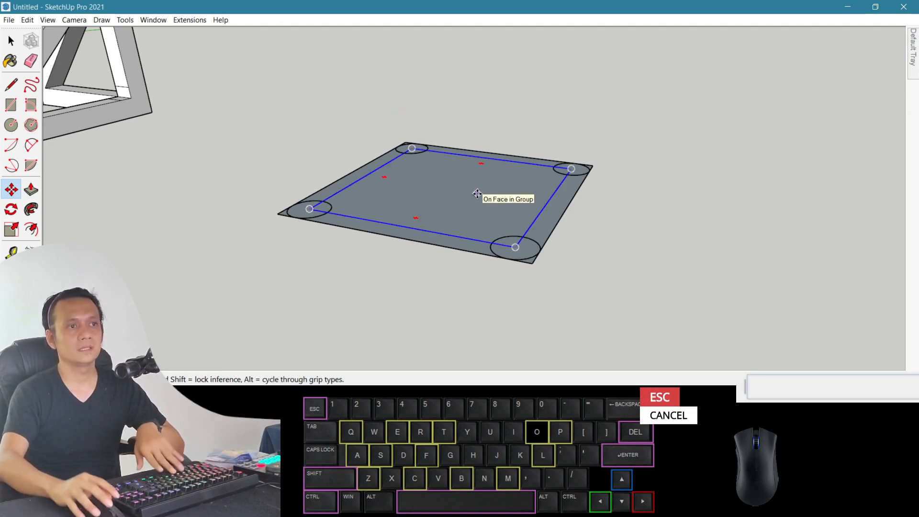
Unglue the selected inner square component from the face it lies on.
key(space)
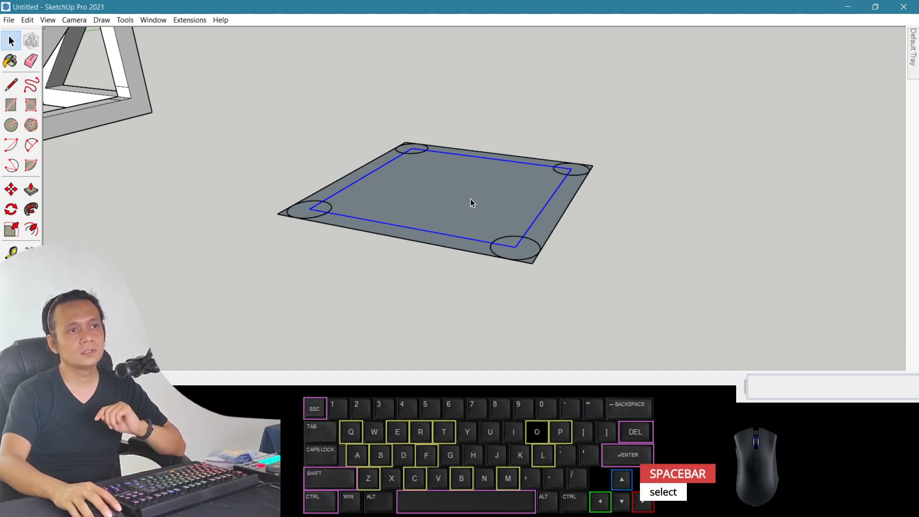
right_click(433, 189)
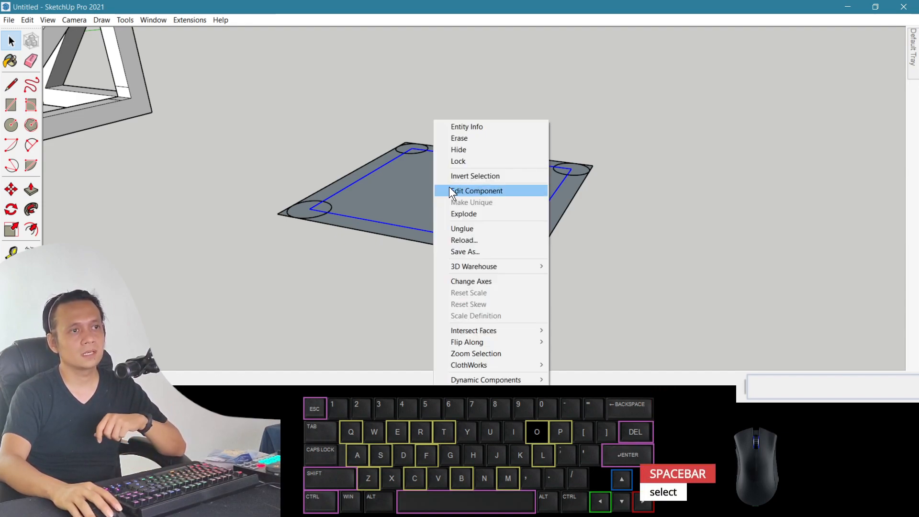
click(539, 233)
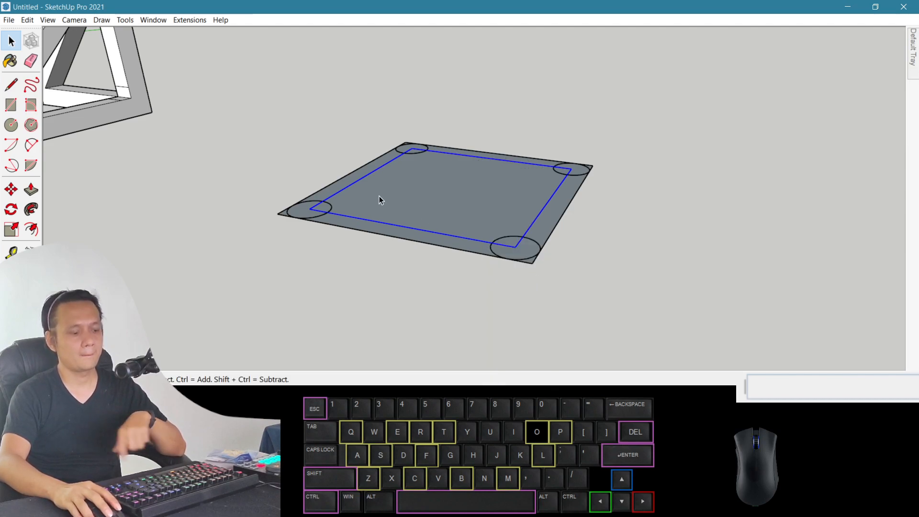
Copy the inner square component 28 cm straight up along the vertical axis.
key(m)
click(460, 236)
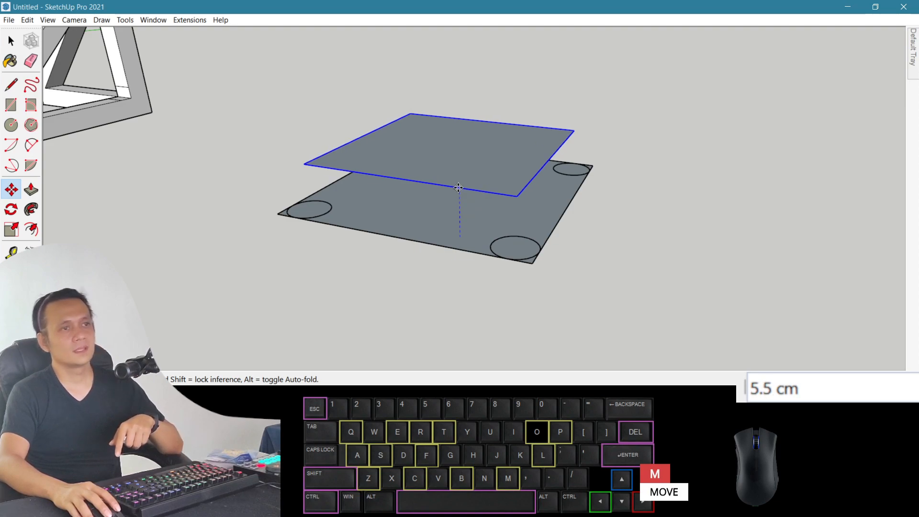
key(ctrl)
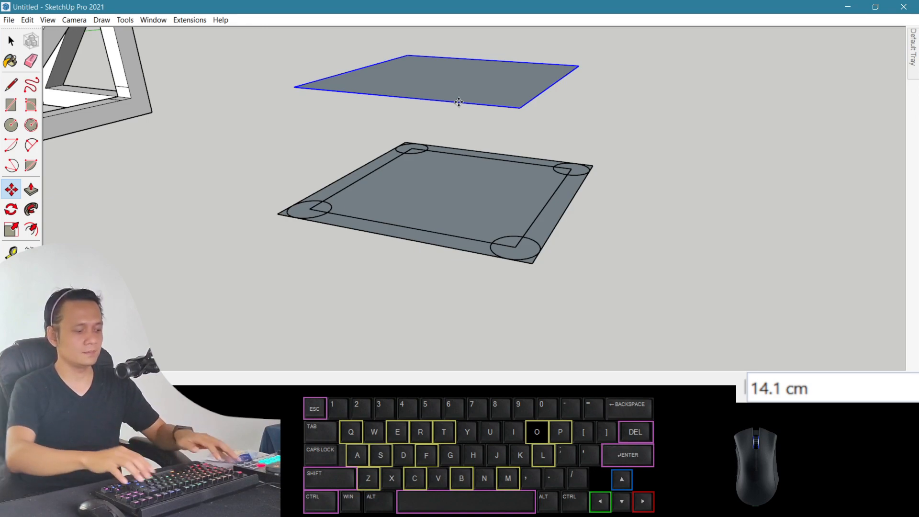
text(28)
key(Return)
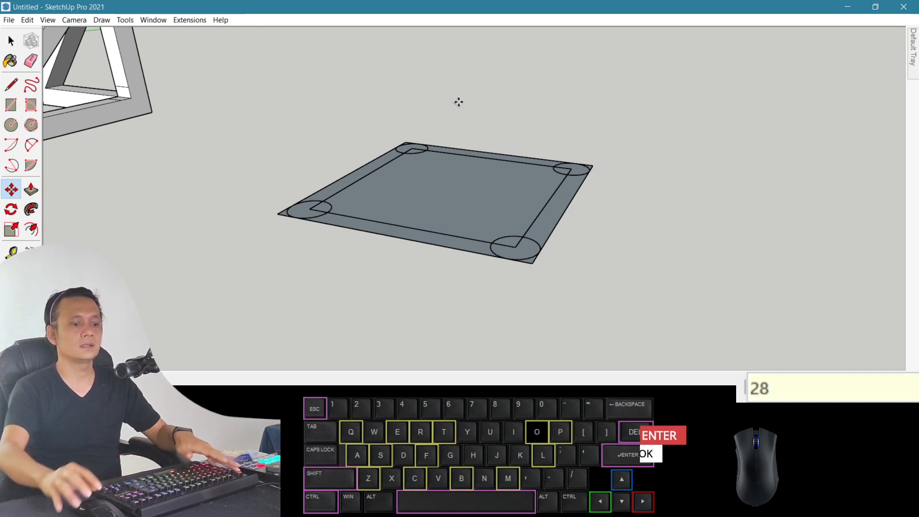
Move the lower inner square component 2 cm straight up from the base frame.
middle_drag(464, 199, 485, 212)
scroll(485, 212, down, 3)
scroll(481, 206, up, 3)
key(space)
click(477, 215)
key(m)
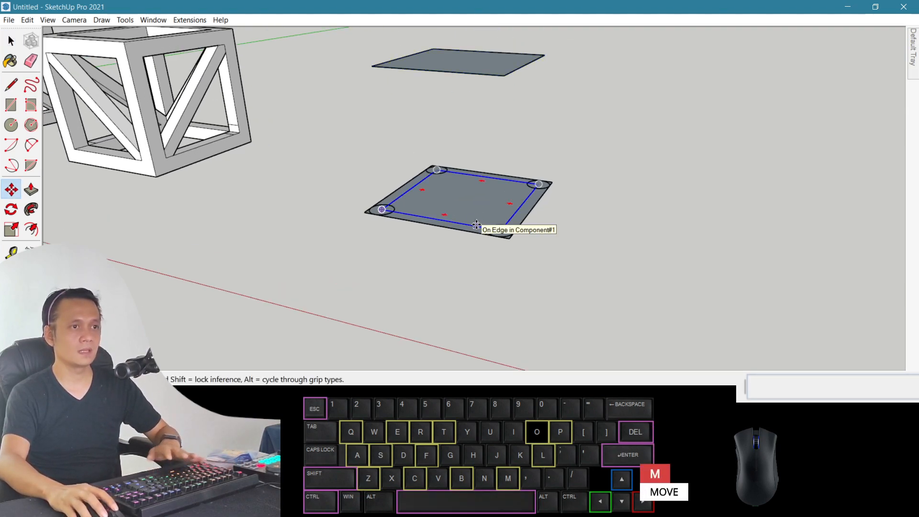
click(476, 218)
click(475, 196)
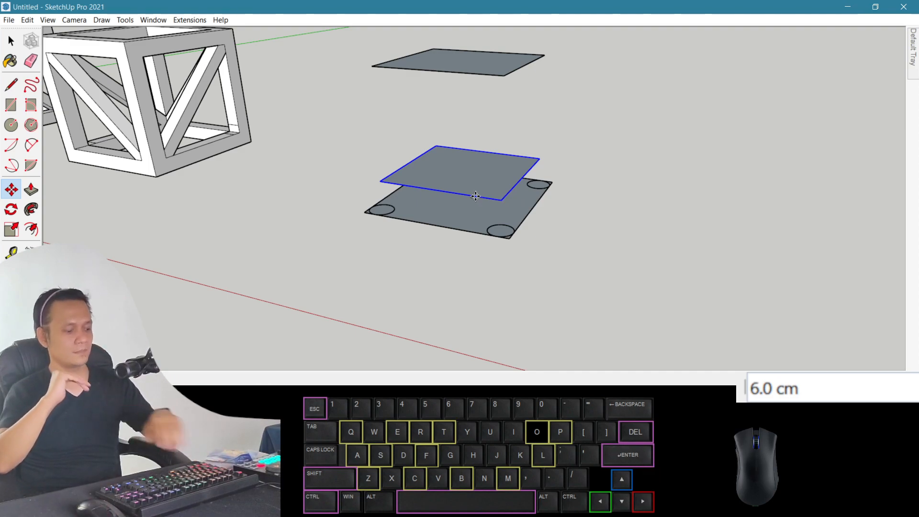
text(2)
key(Return)
Draw a diagonal line from a front corner of the lower square to the opposite front corner of the upper square.
key(o)
drag(474, 198, 454, 274)
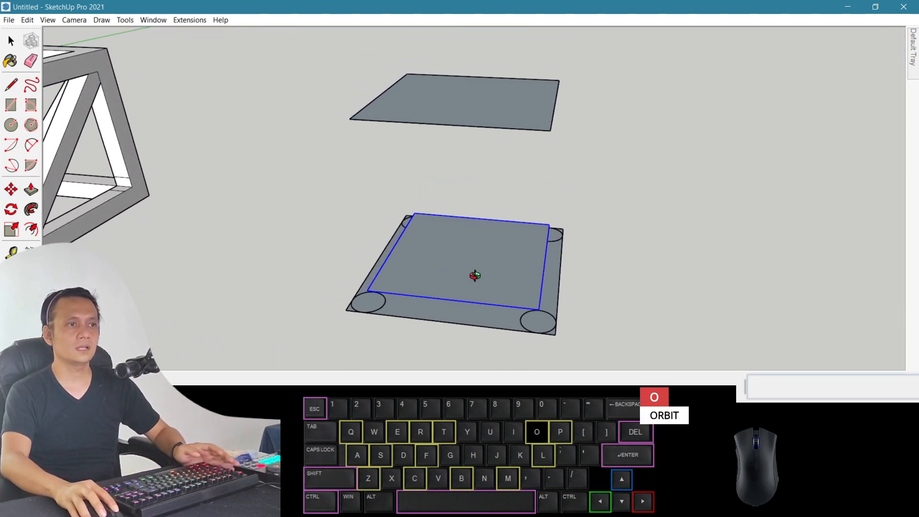
key(l)
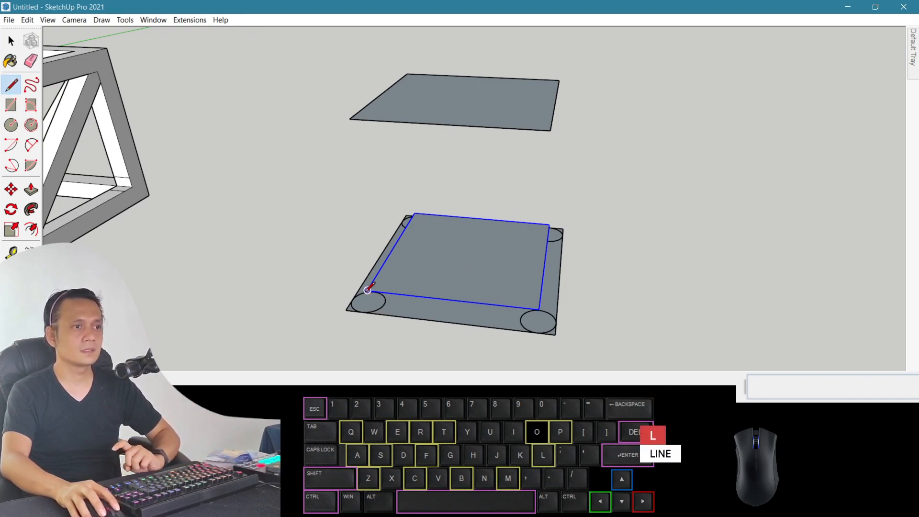
click(367, 290)
click(551, 130)
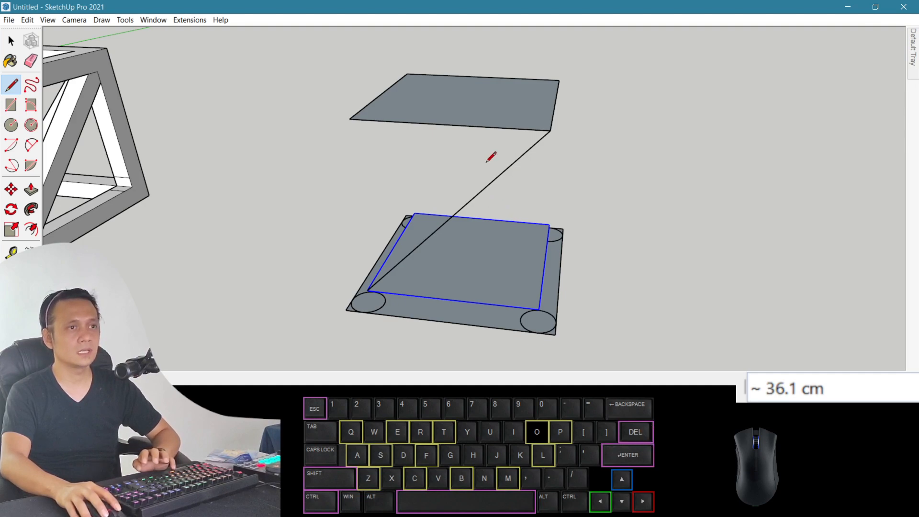
key(space)
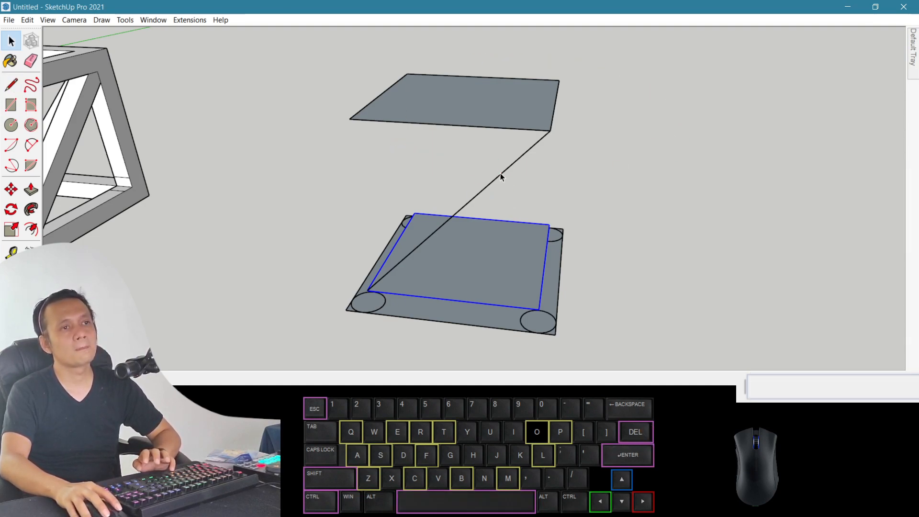
Draw a horizontal circle of 1.5 cm radius centred on the upper end of the diagonal line.
scroll(551, 141, up, 1)
key(c)
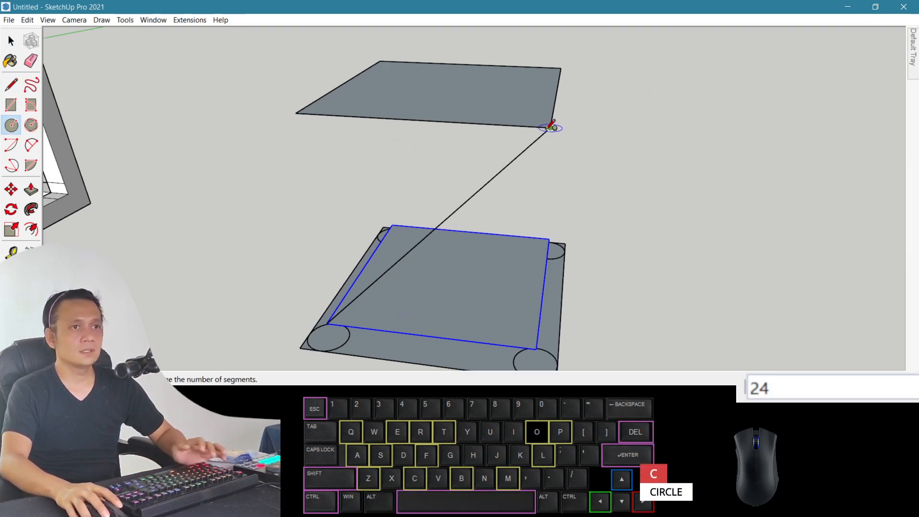
click(551, 128)
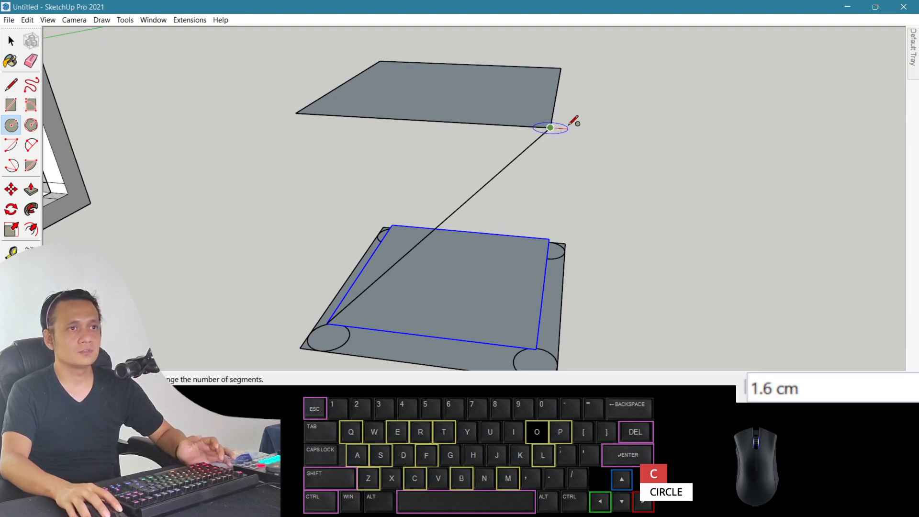
click(580, 127)
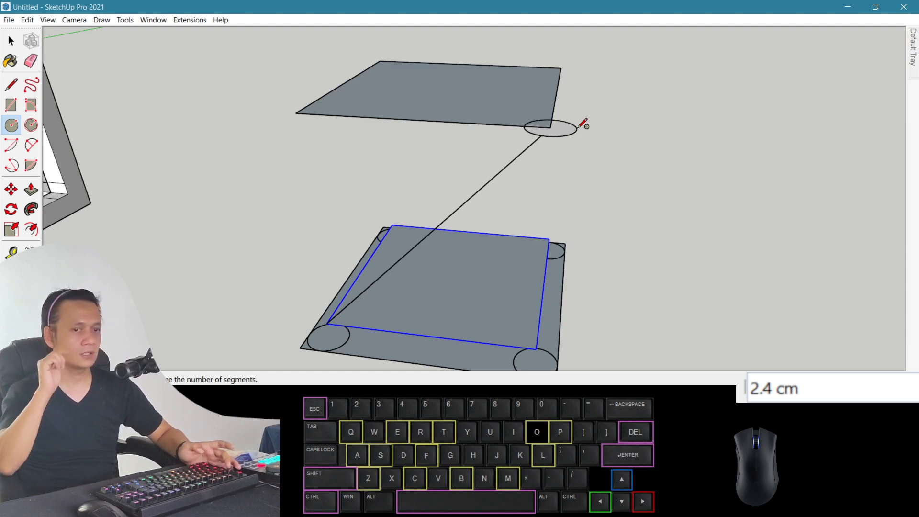
text(1.5)
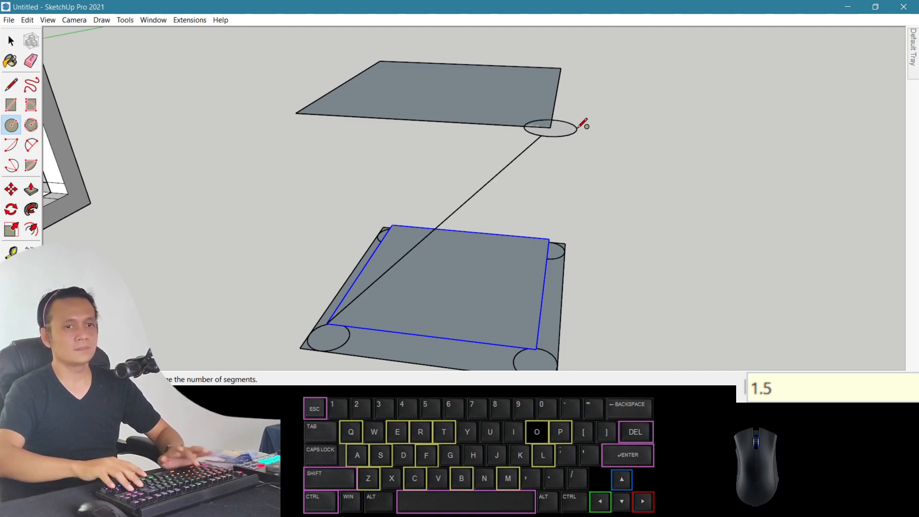
key(Return)
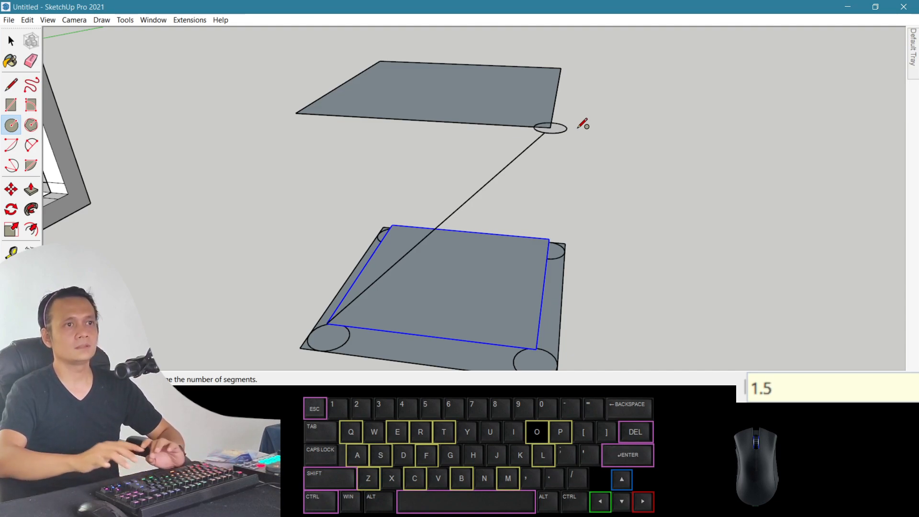
key(space)
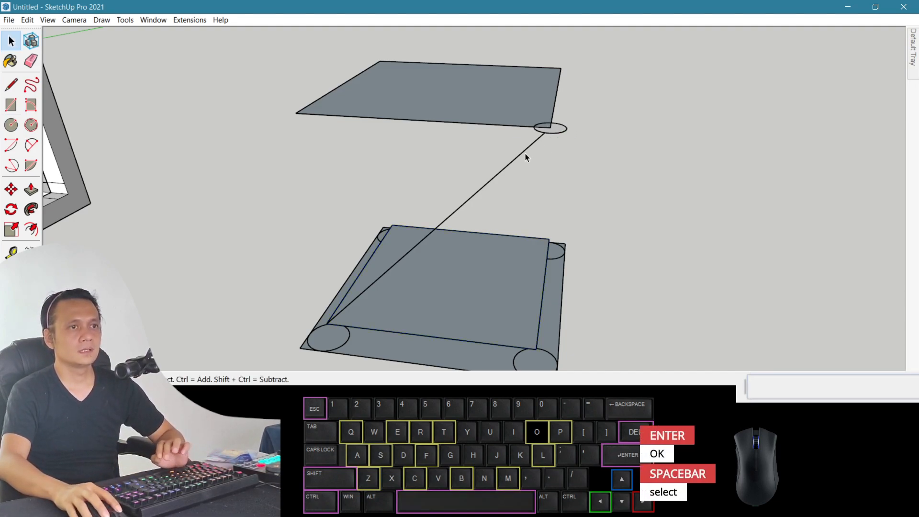
Try to sweep the horizontal circle along the diagonal line with Follow Me, and undo it.
click(31, 210)
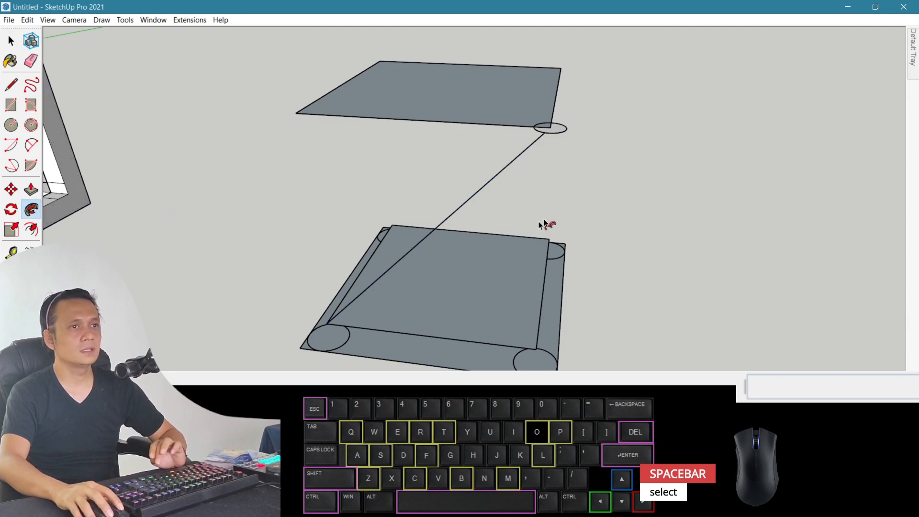
click(561, 134)
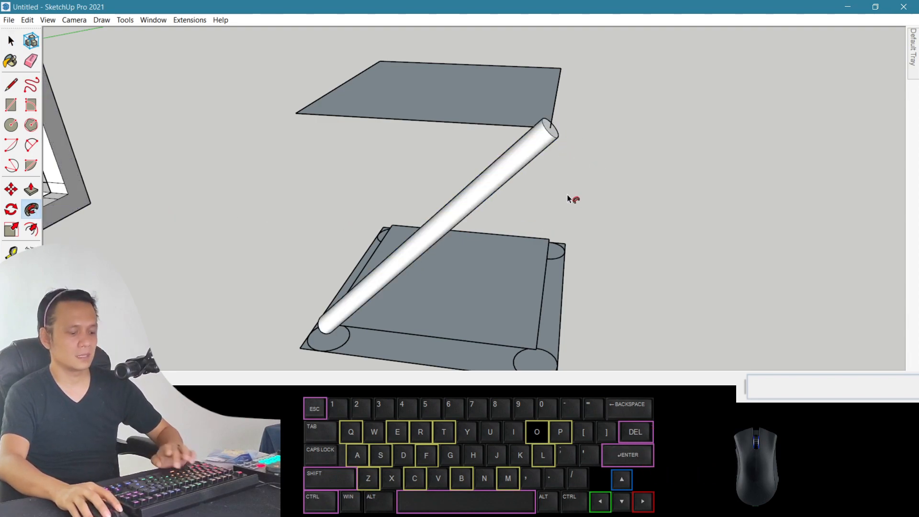
key(o)
drag(568, 203, 501, 181)
scroll(500, 181, down, 3)
key(ctrl+z)
key(shift+z)
Rotate the 1.5 cm circle around the green axis, pivoting on its rim, until it is perpendicular to the diagonal line.
drag(566, 148, 544, 185)
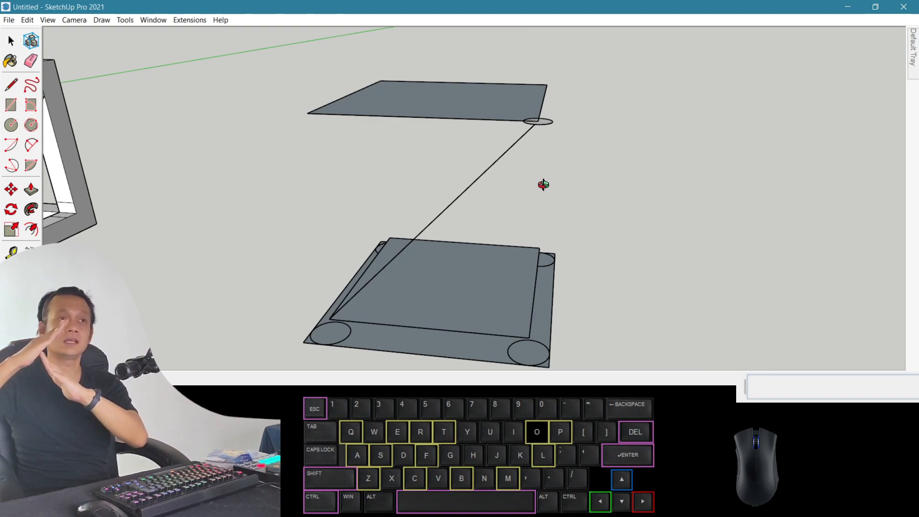
scroll(523, 107, up, 3)
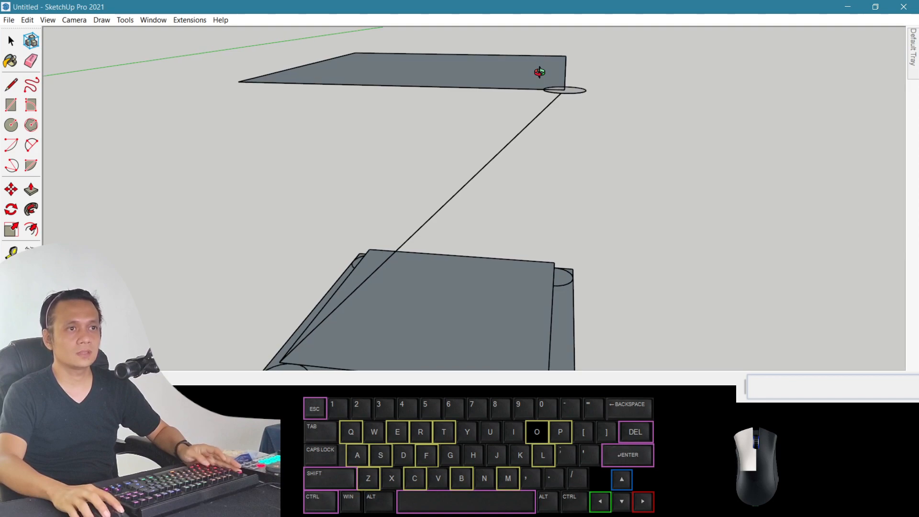
drag(540, 72, 517, 107)
key(space)
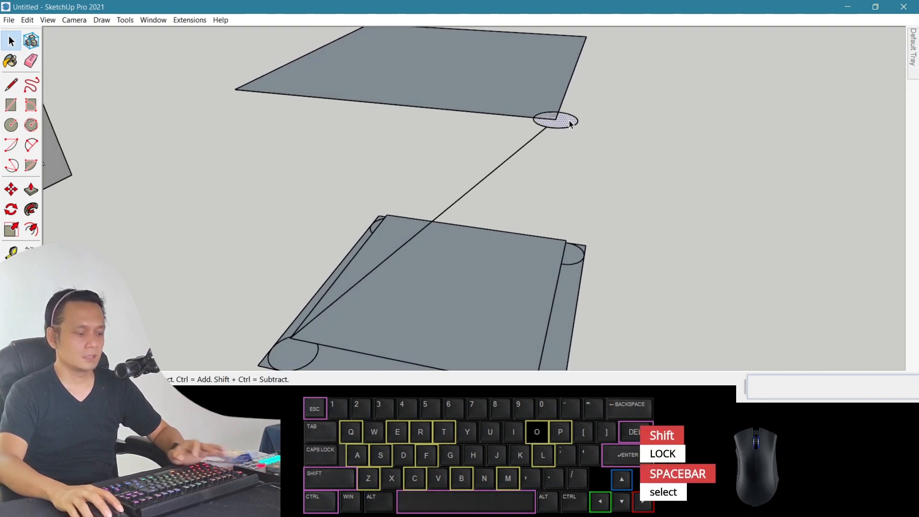
key(q)
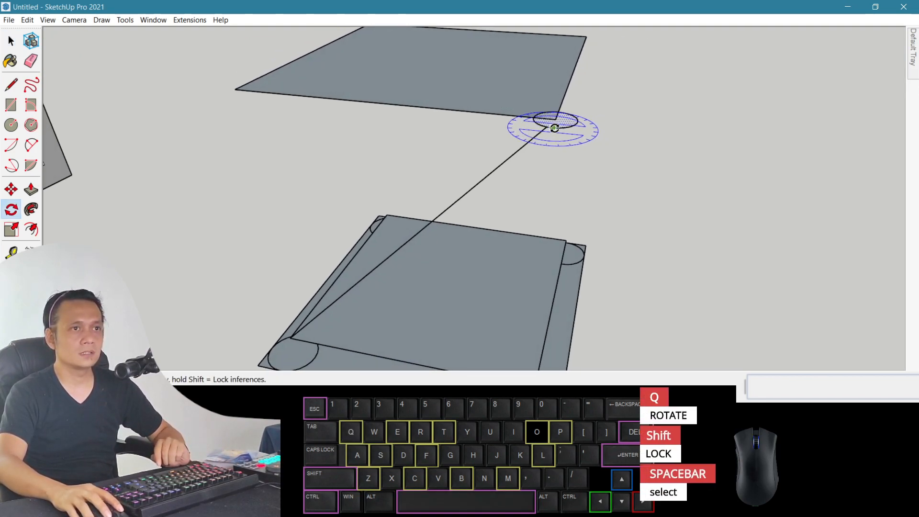
scroll(554, 128, up, 2)
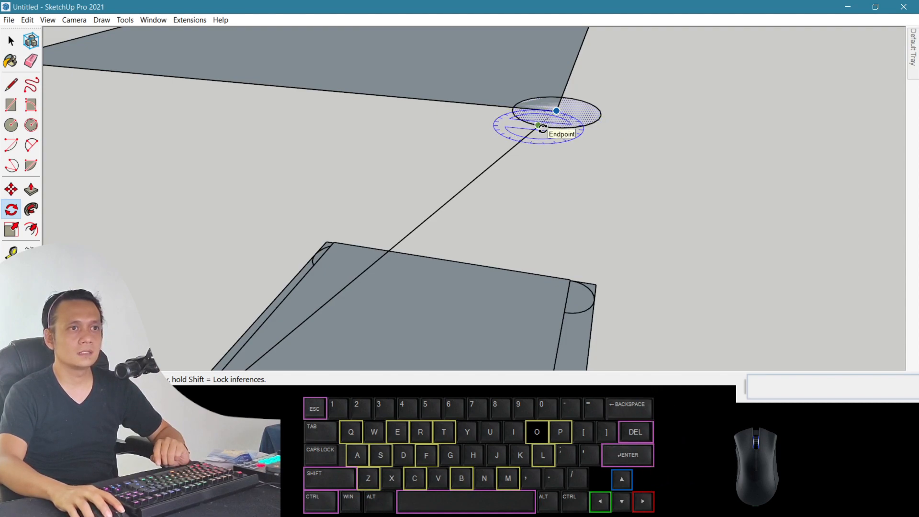
key(o)
drag(552, 128, 466, 207)
key(Escape)
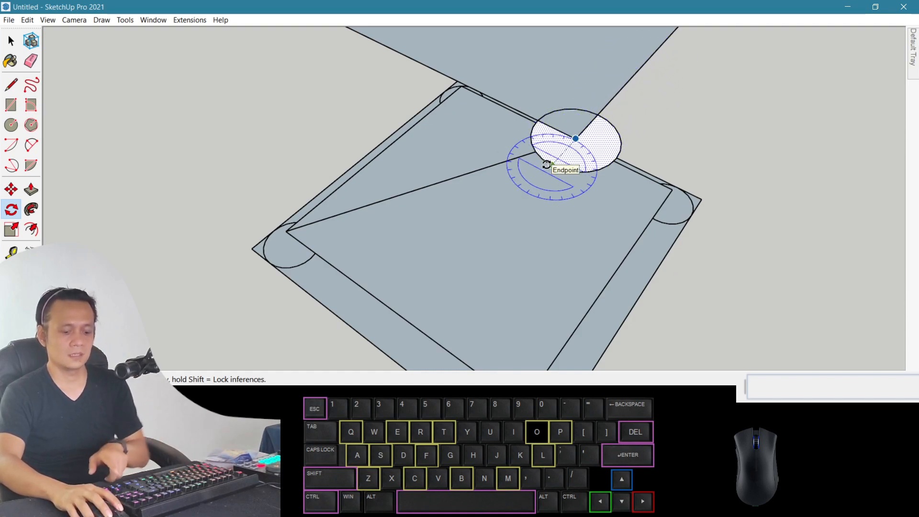
key(Left)
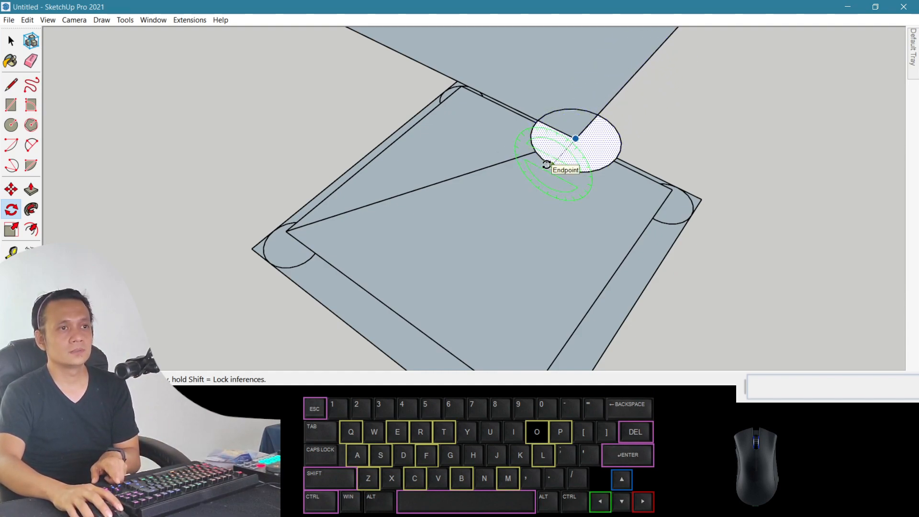
click(551, 165)
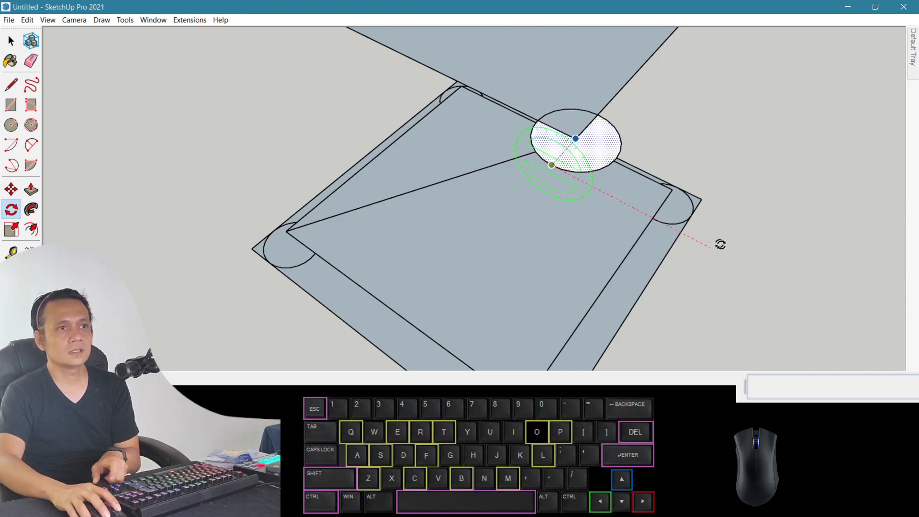
click(743, 254)
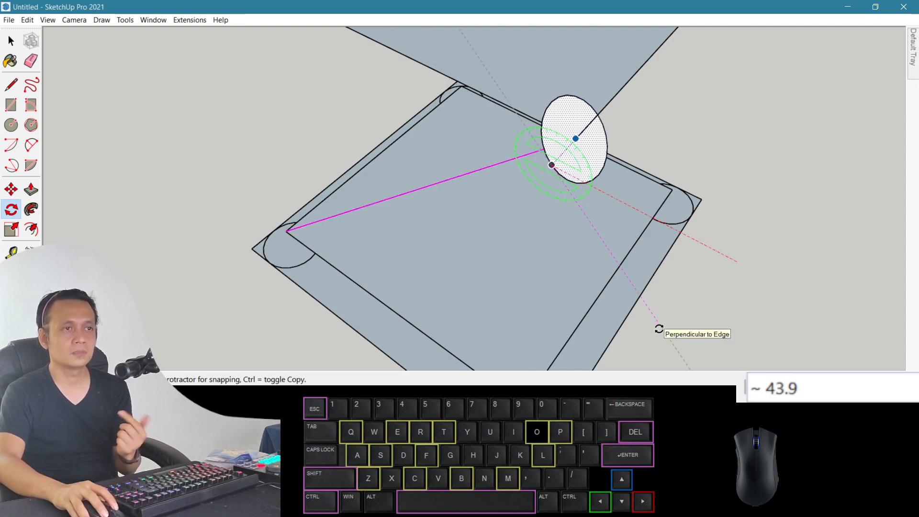
click(659, 329)
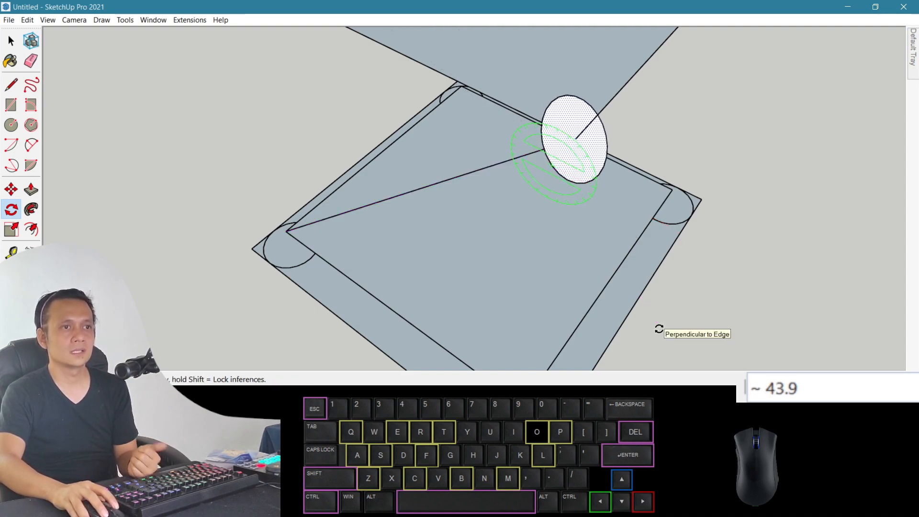
Make the tilted 1.5 cm circle at the upper end of the diagonal line a component.
key(o)
drag(451, 263, 519, 234)
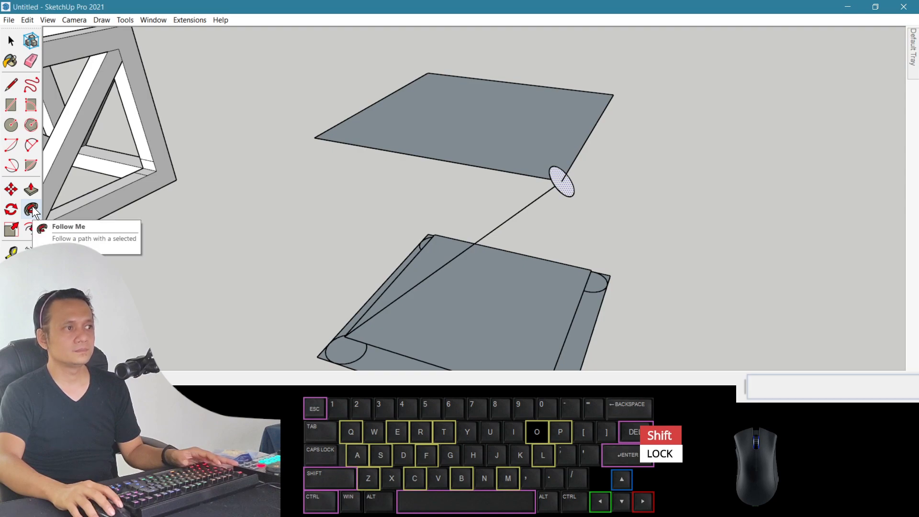
drag(589, 134, 606, 171)
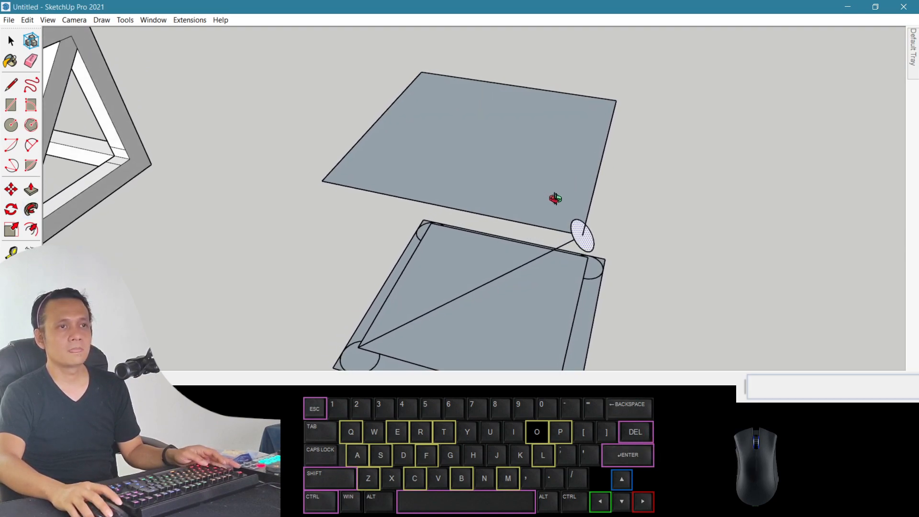
drag(451, 172, 439, 156)
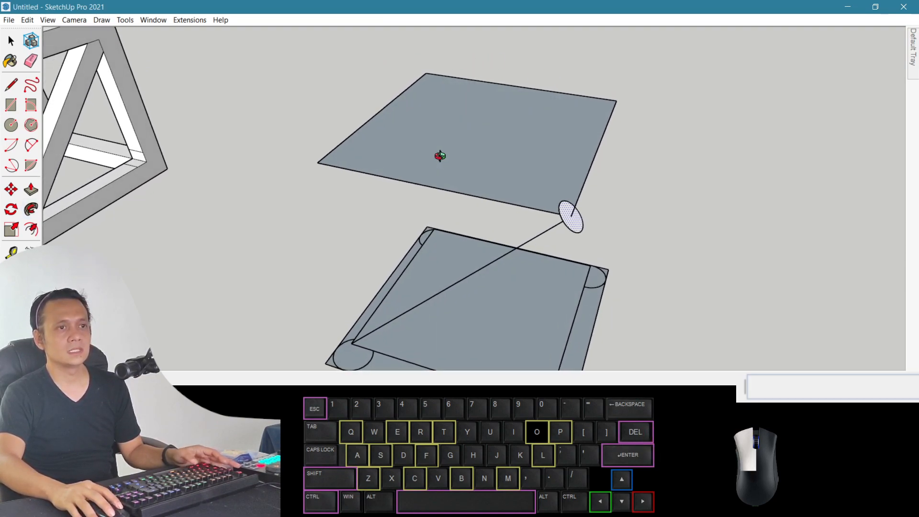
key(space)
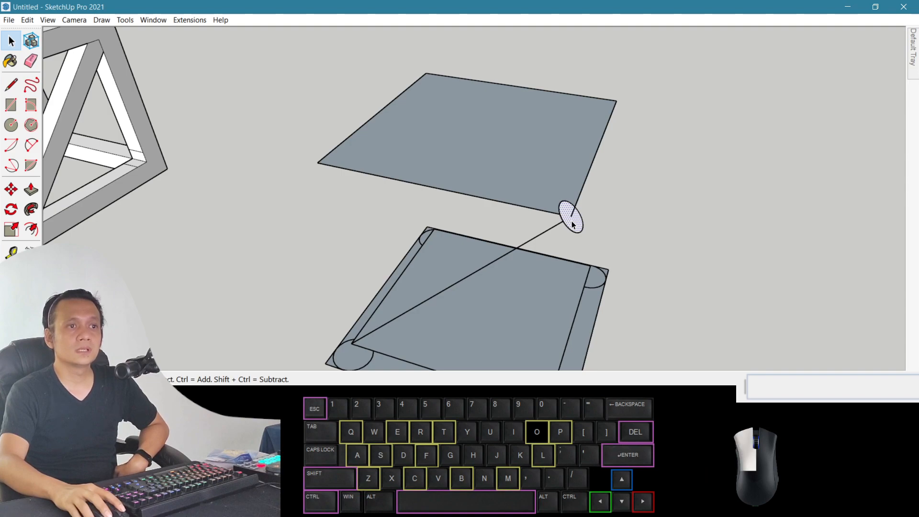
right_click(570, 223)
click(641, 114)
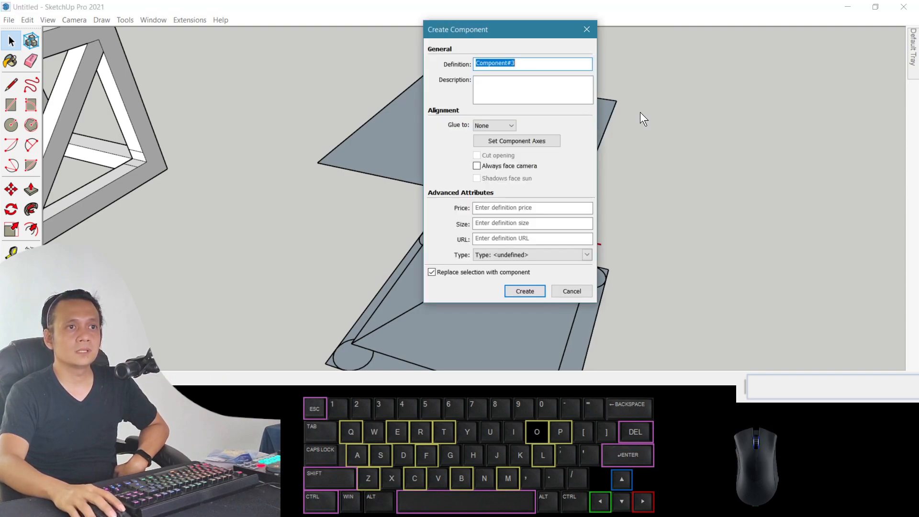
click(525, 291)
Rotate-copy the circle component 90° around the centre of the upper square, with three copies to fill the other corners.
key(o)
drag(517, 293, 485, 199)
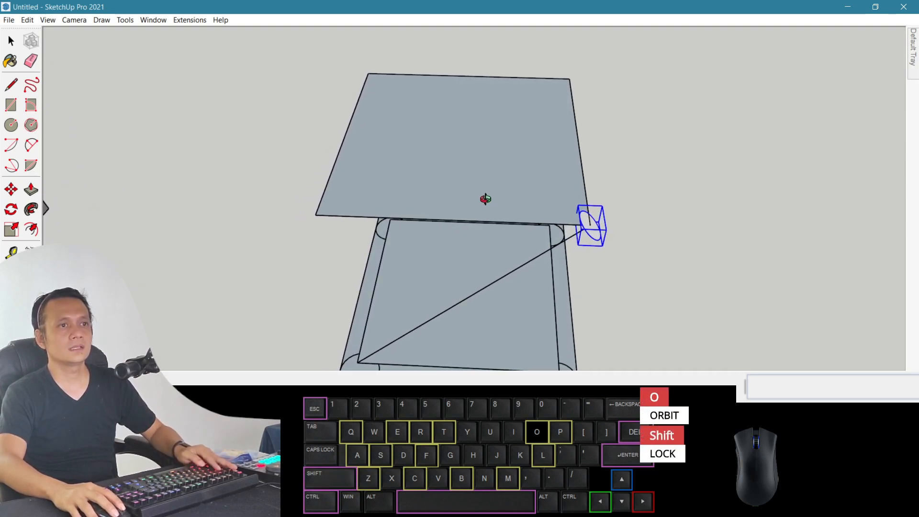
key(q)
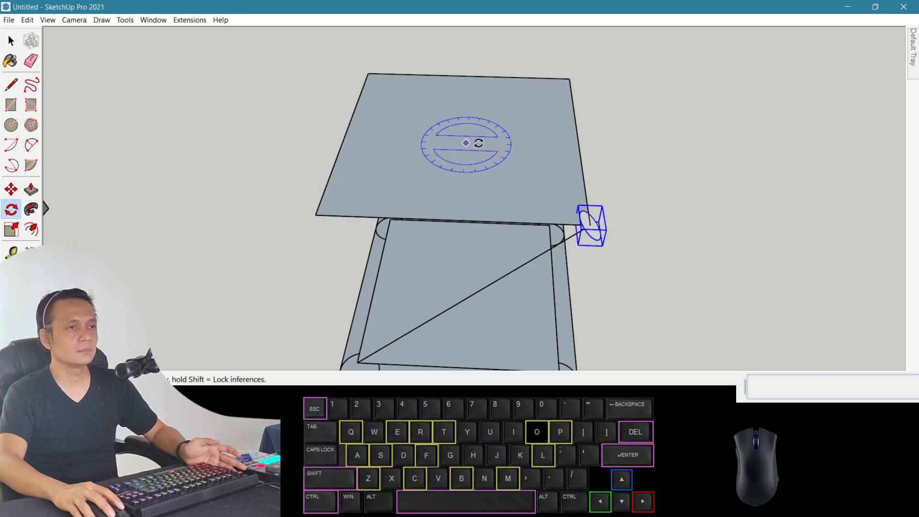
click(468, 77)
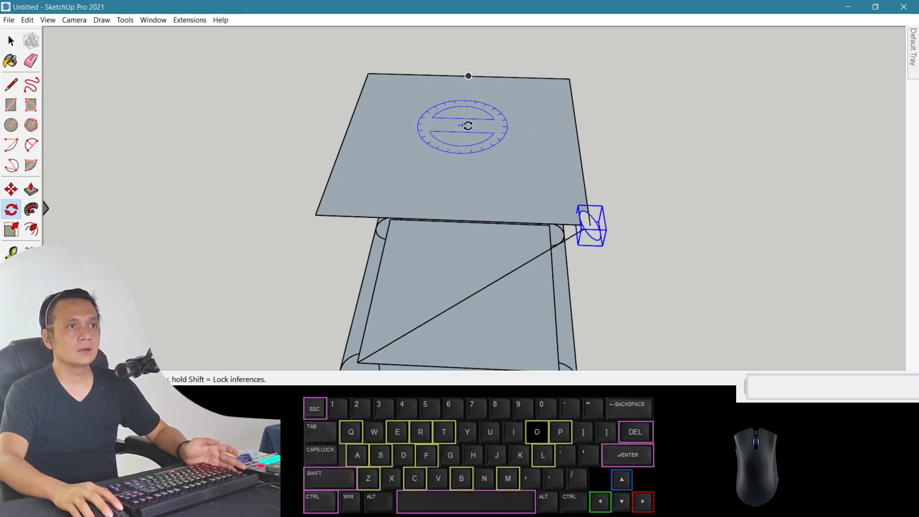
key(shift)
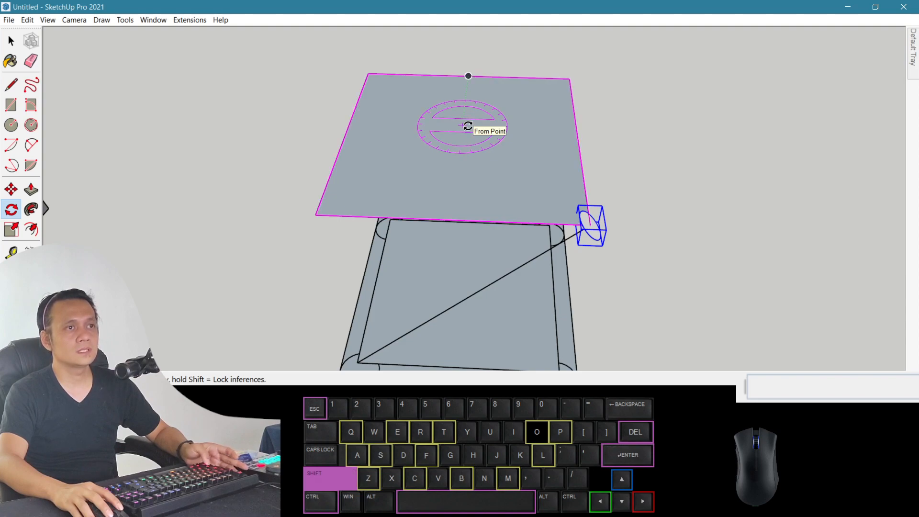
click(581, 140)
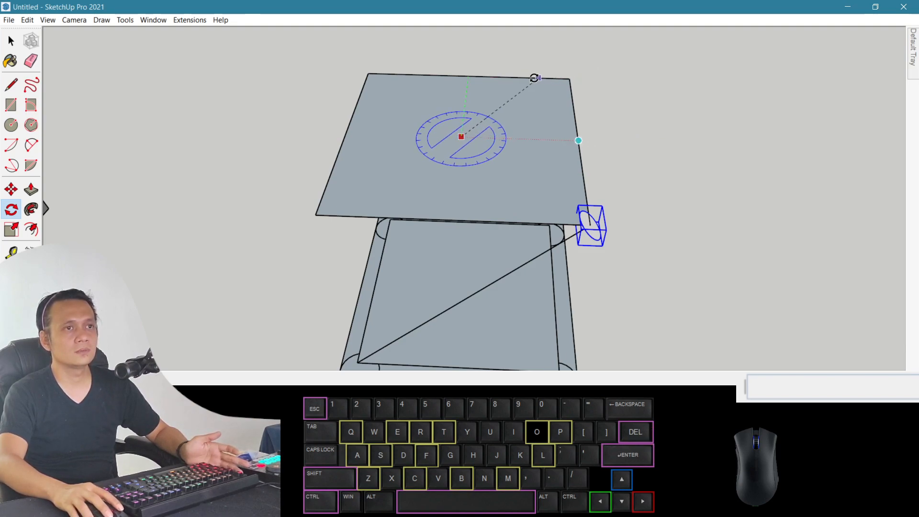
click(569, 78)
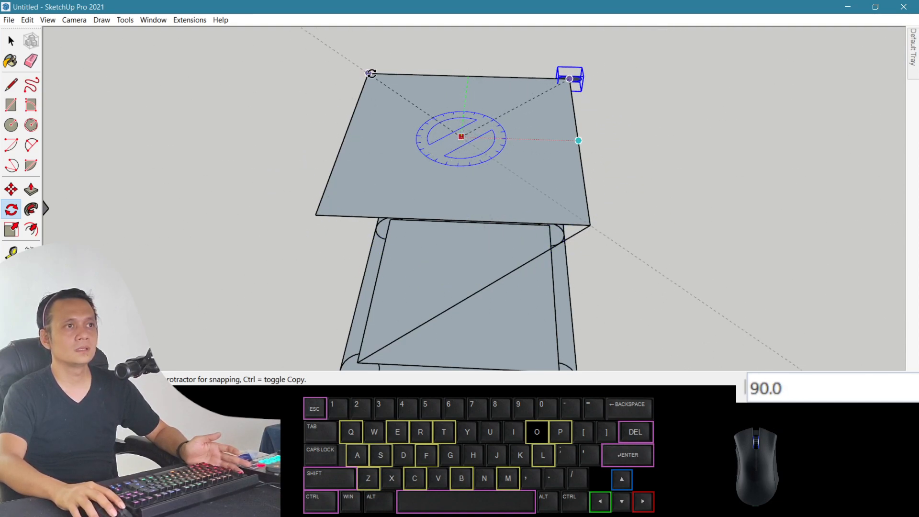
key(ctrl)
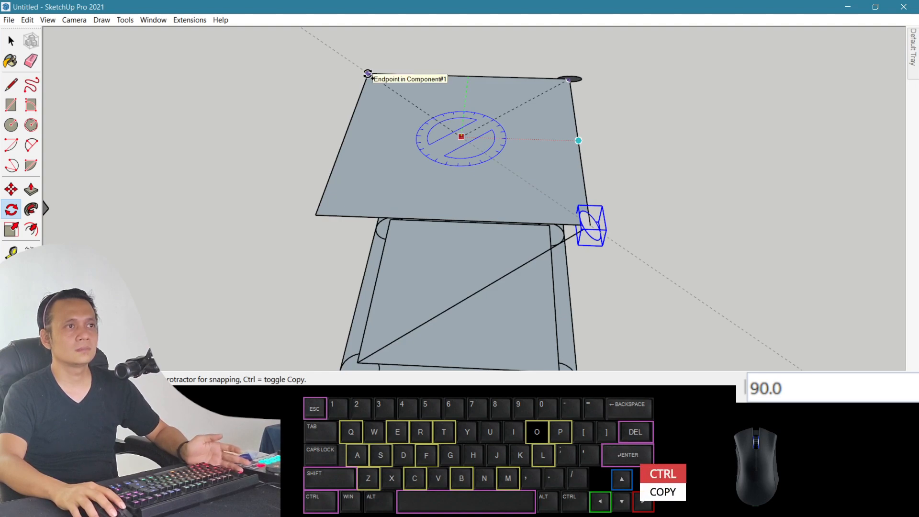
click(368, 73)
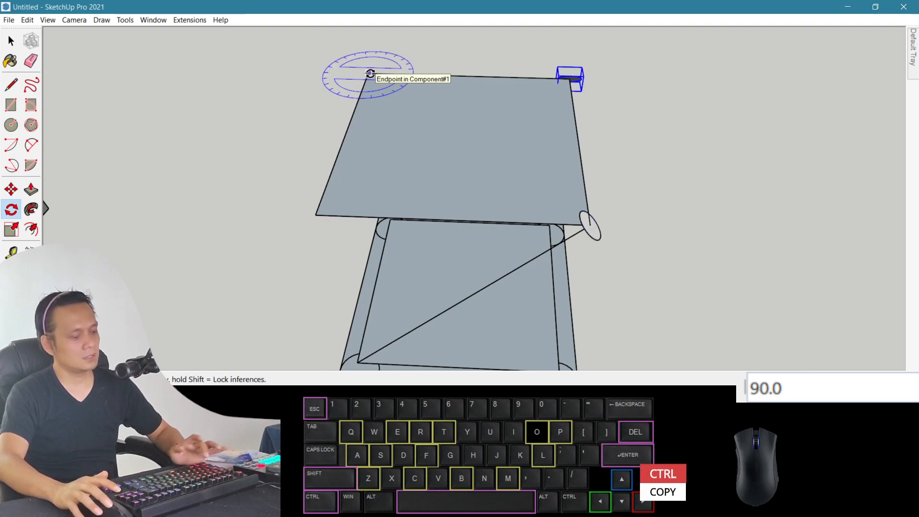
text(3x)
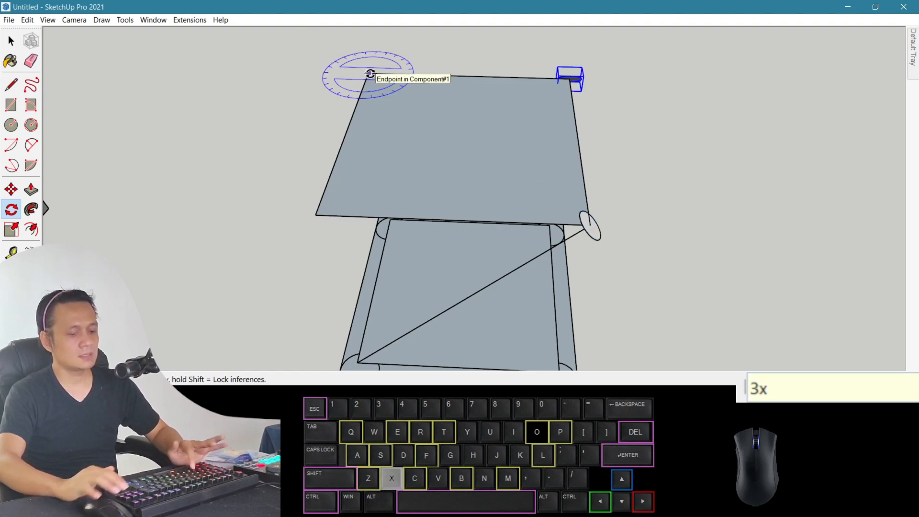
key(Return)
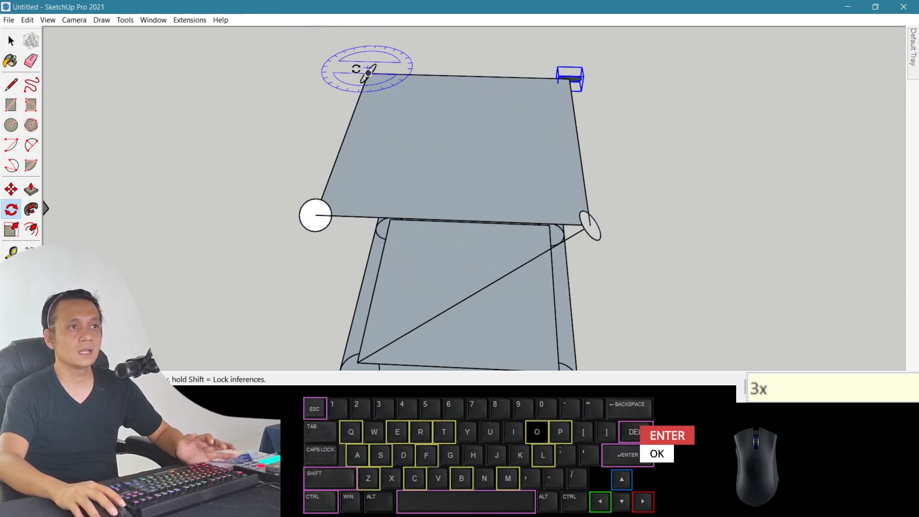
Sweep the circle inside its component along the diagonal line with Follow Me to form the round diagonal braces.
key(o)
drag(533, 228, 429, 150)
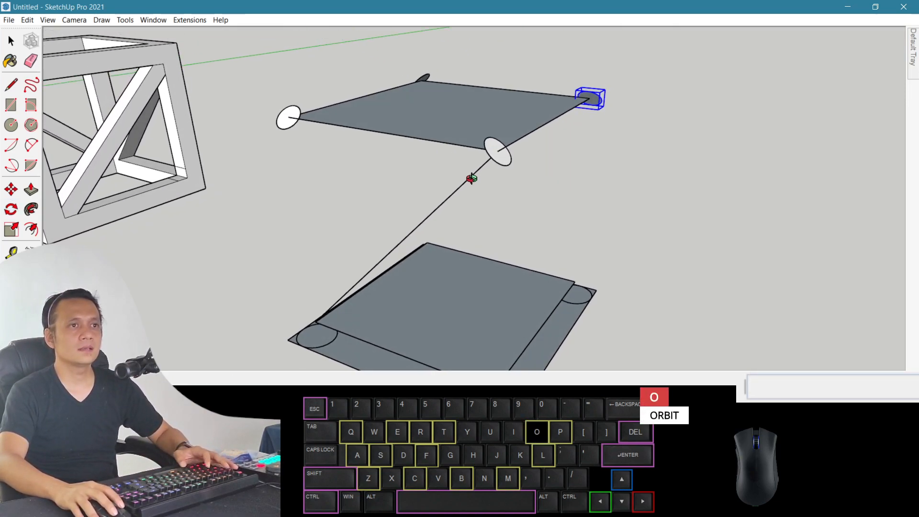
key(space)
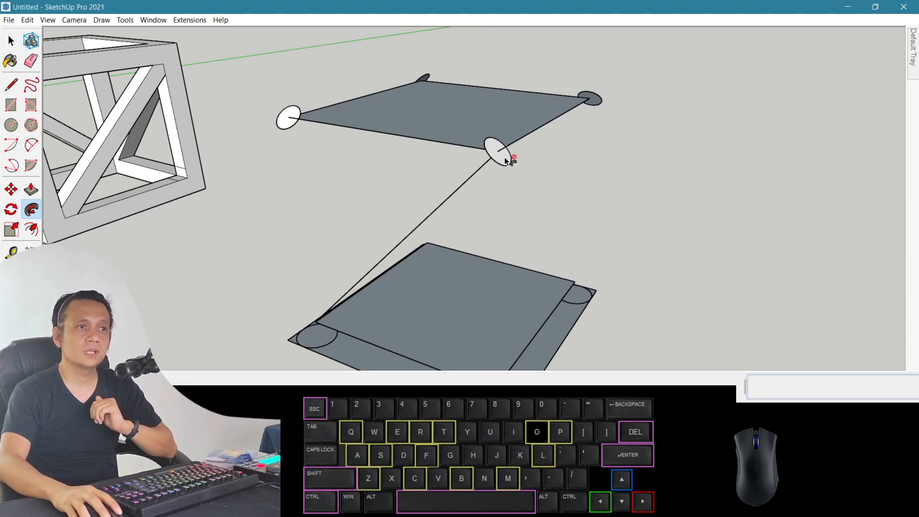
right_click(502, 159)
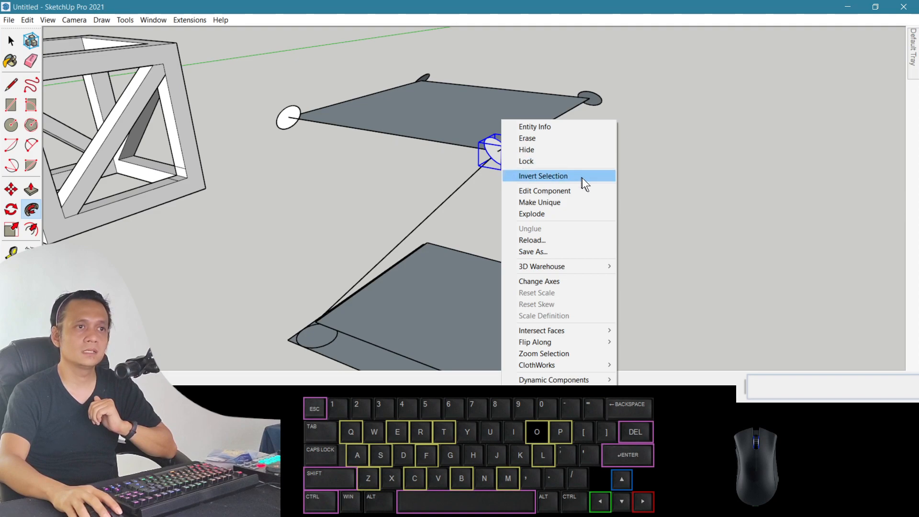
click(606, 190)
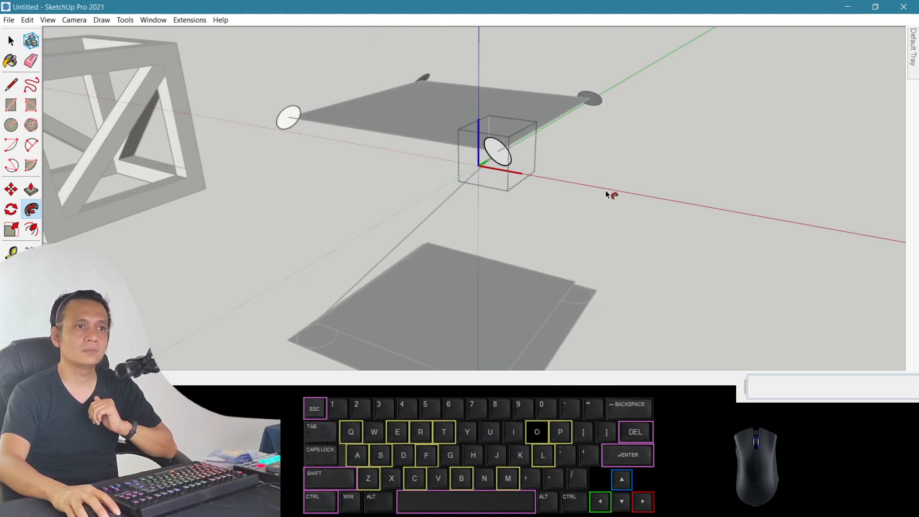
click(502, 158)
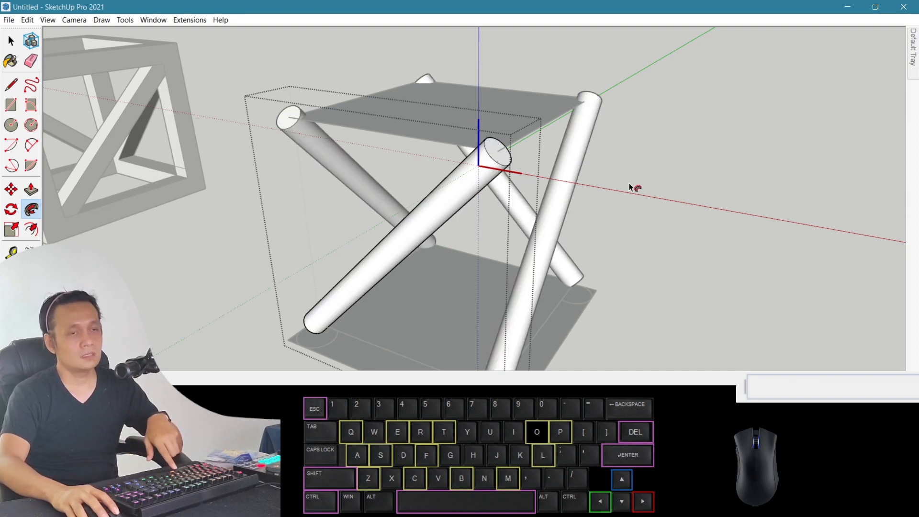
key(space)
key(Escape)
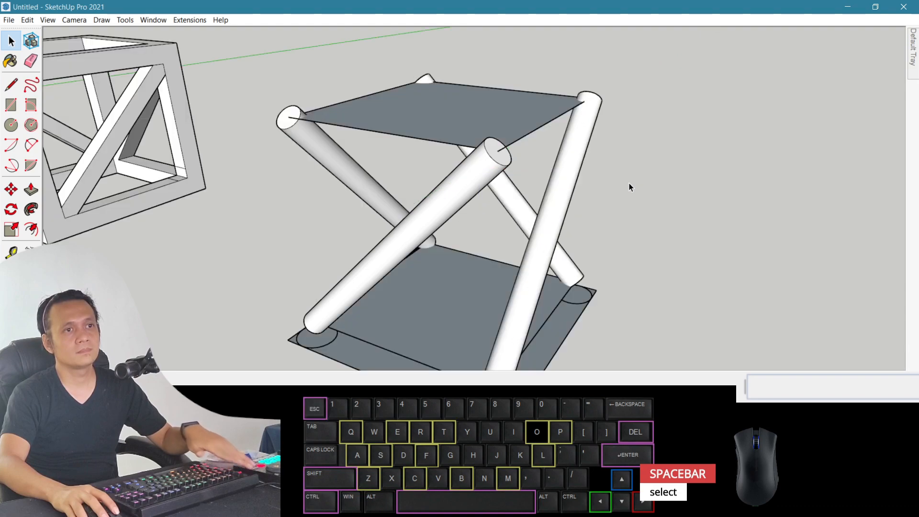
key(Escape)
Extrude the corner circle of the lower square upward 30 cm inside its component to form the vertical tubes.
key(o)
drag(559, 226, 495, 249)
drag(603, 254, 464, 252)
scroll(420, 237, up, 3)
shift+drag(464, 253, 422, 254)
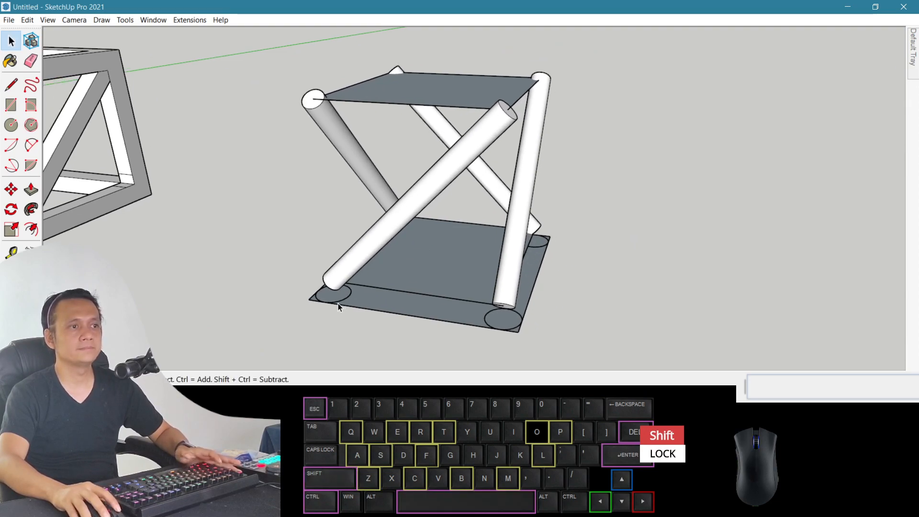
key(space)
double_click(335, 296)
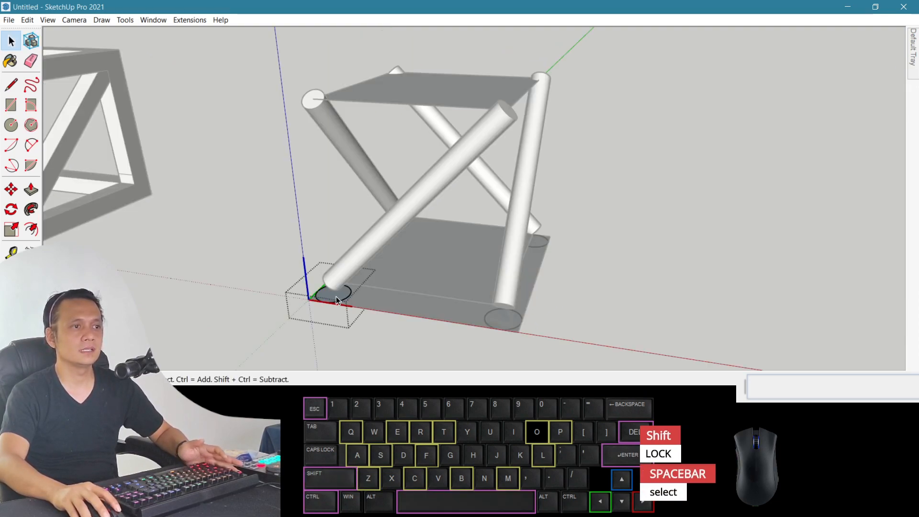
key(p)
click(337, 298)
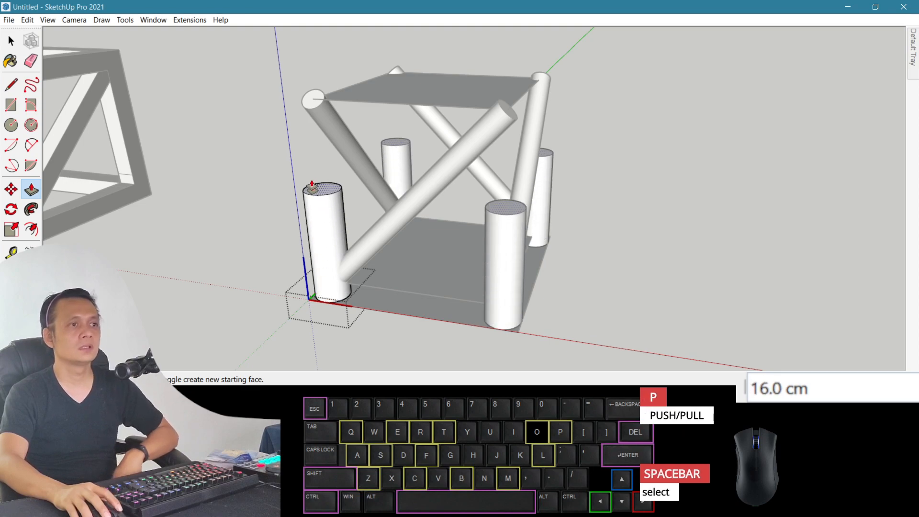
click(308, 171)
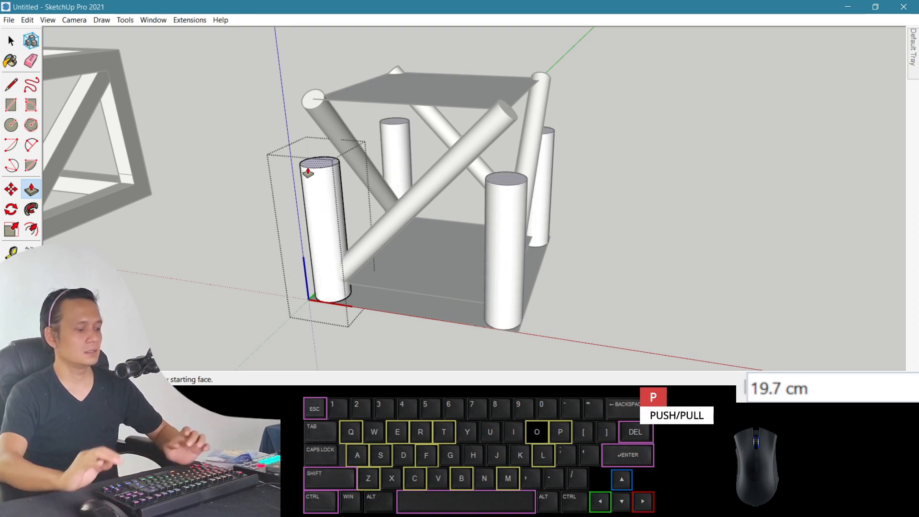
text(30)
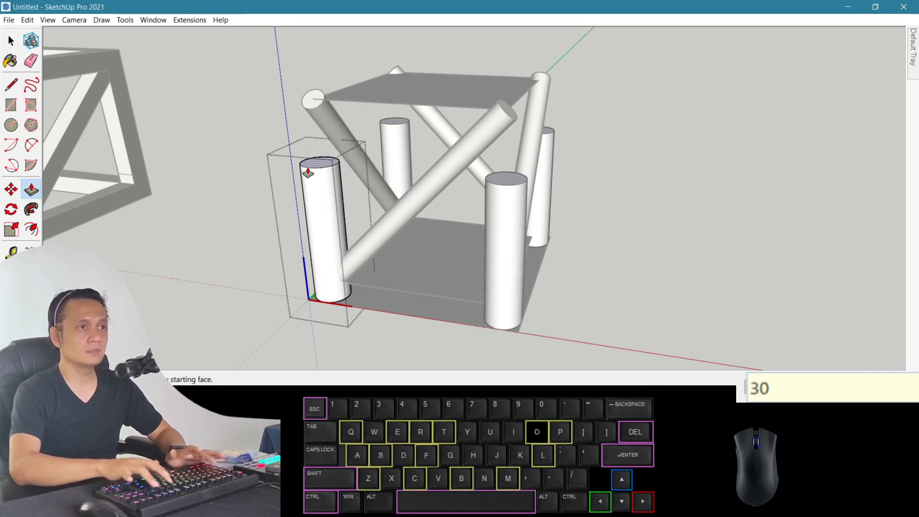
key(Return)
key(space)
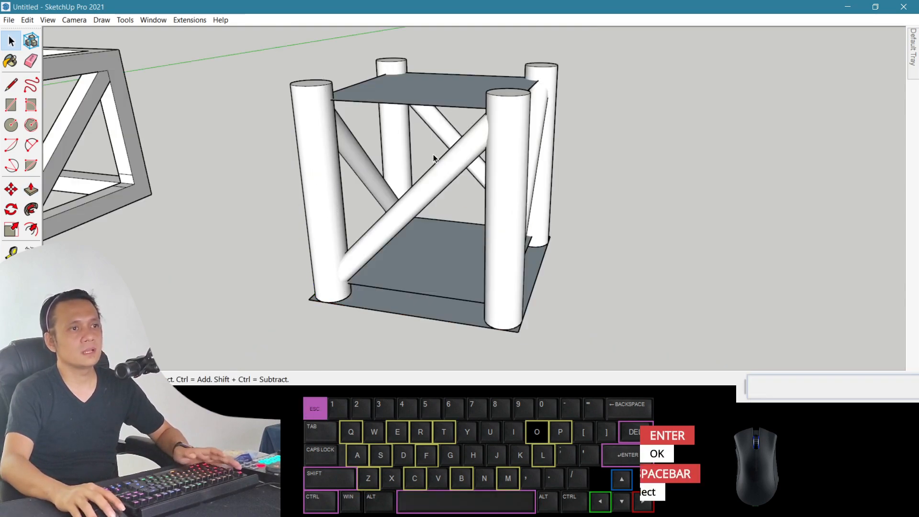
key(Escape)
Inside the lower inner square's component, draw a 1.5 cm radius circle perpendicular to the red axis, centred on the front edge's midpoint.
key(o)
mouse_move(481, 165)
mouse_down()
mouse_move(452, 161)
mouse_move(470, 176)
mouse_up()
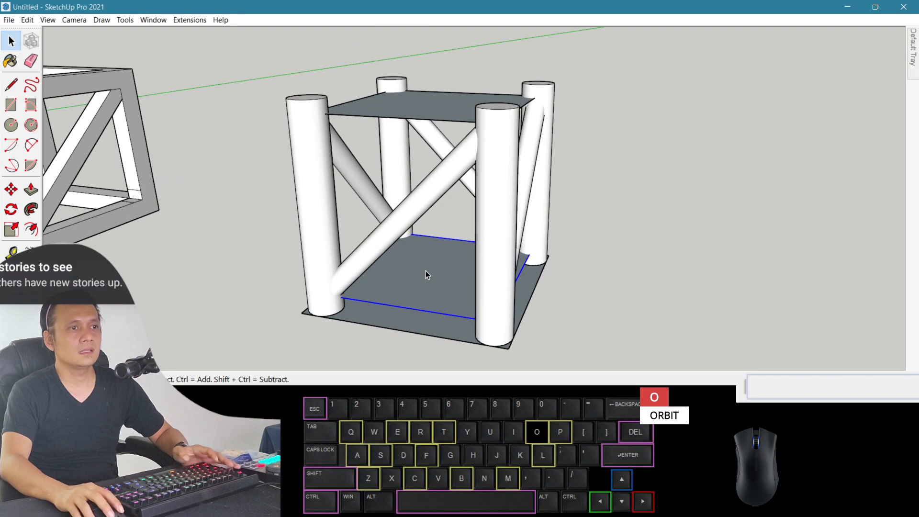
double_click(435, 284)
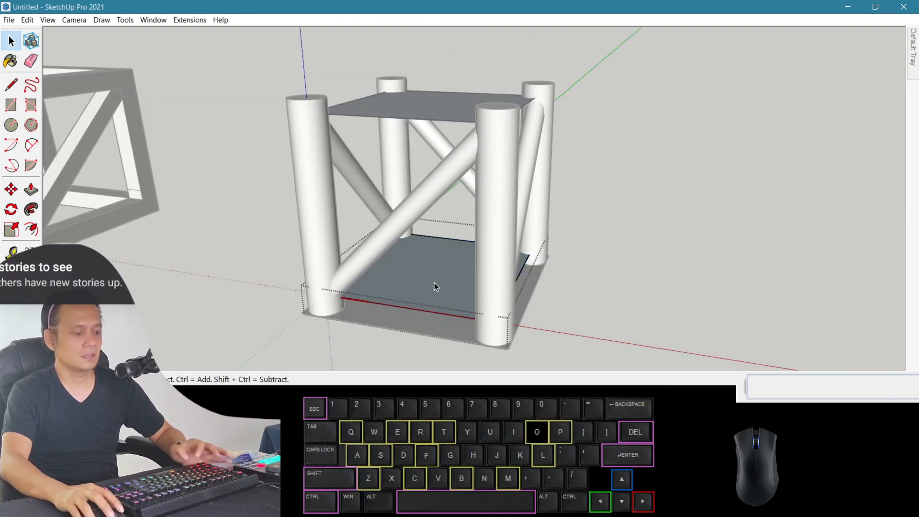
key(c)
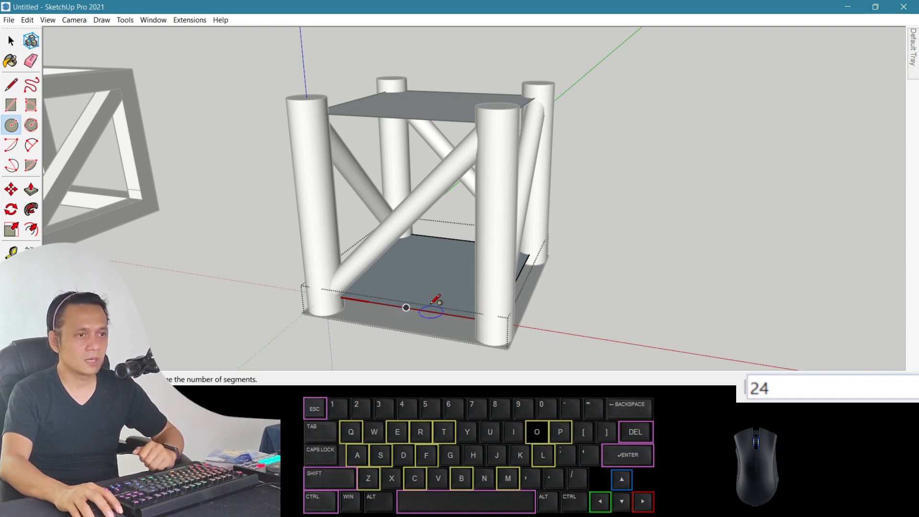
scroll(433, 304, up, 2)
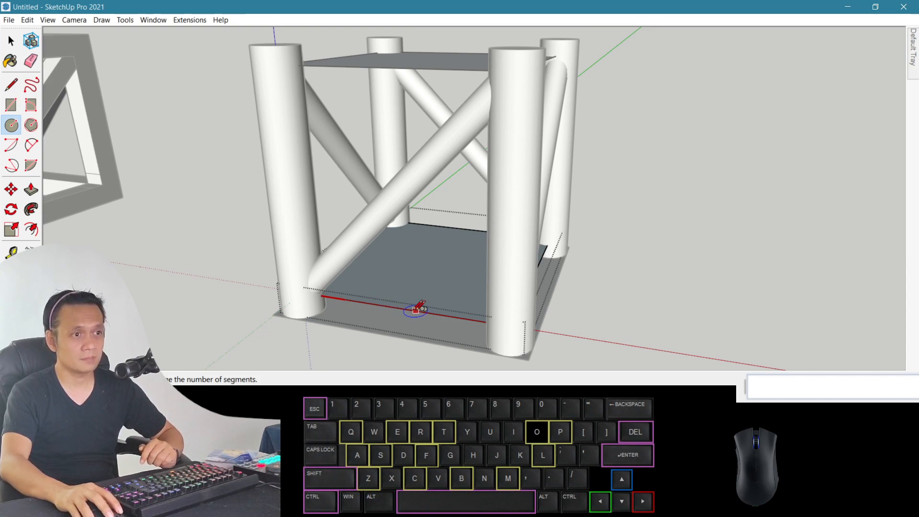
key(Left)
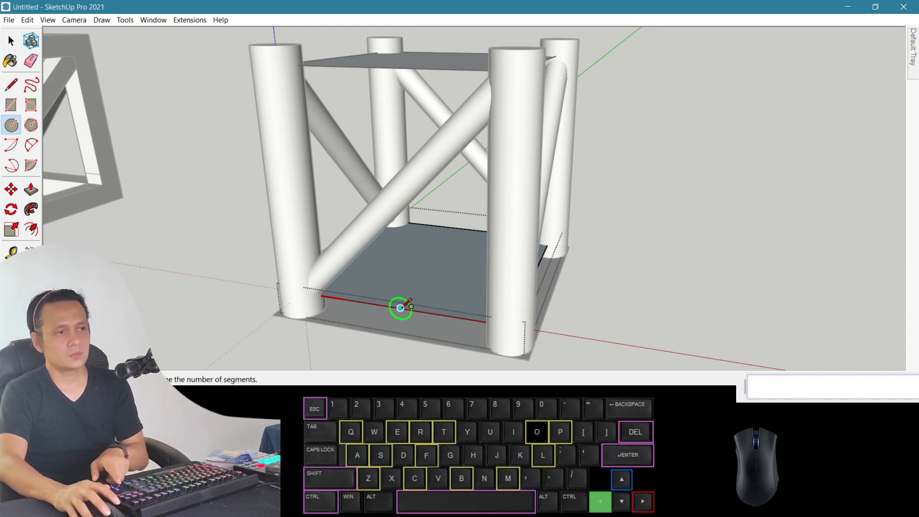
key(Right)
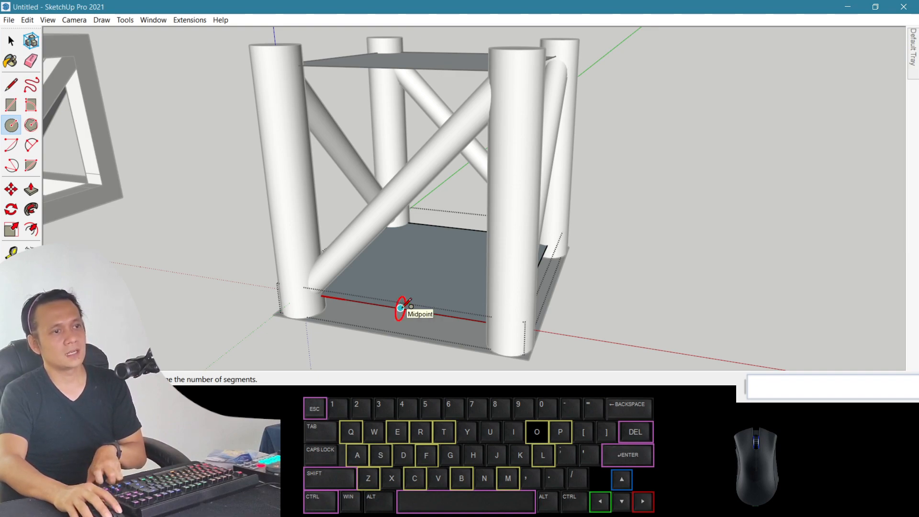
click(401, 308)
click(411, 261)
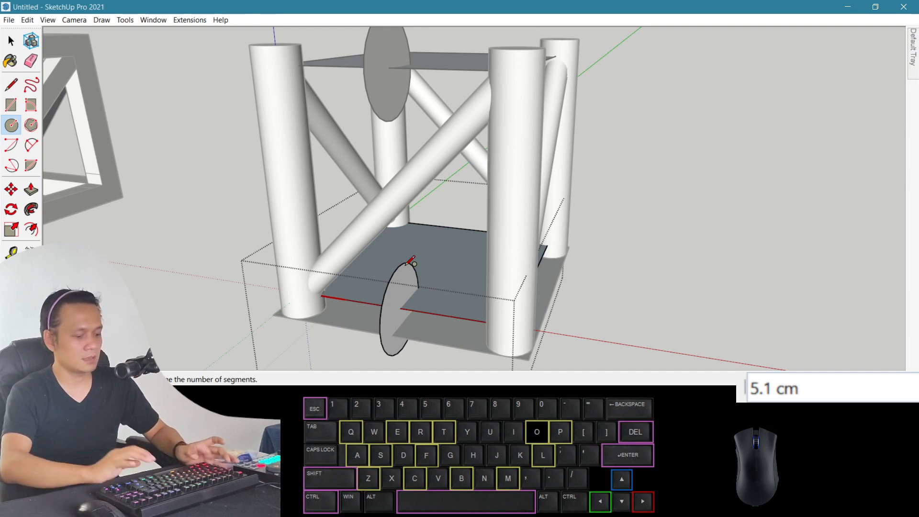
text(1.5)
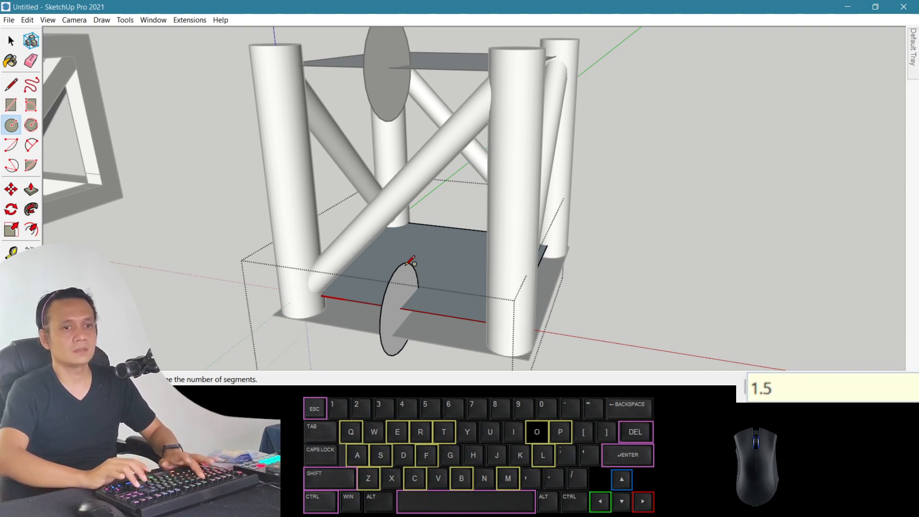
key(Return)
key(space)
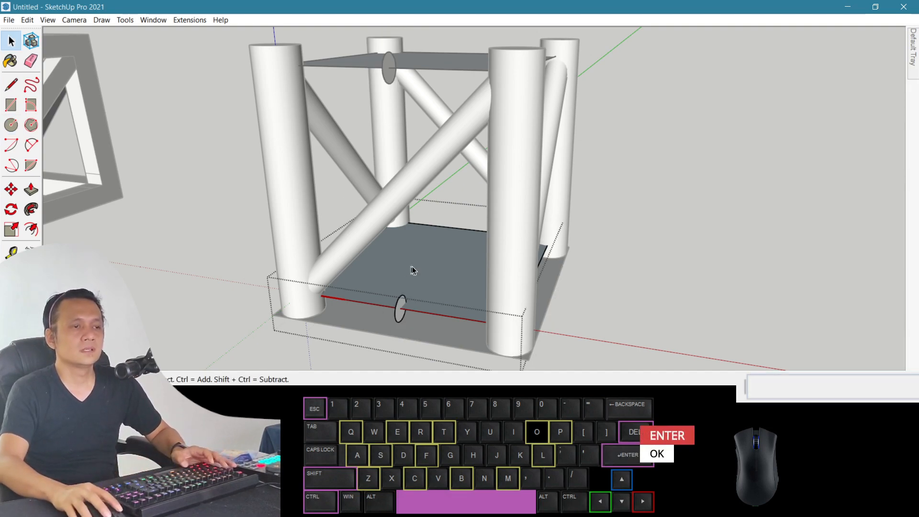
Sweep the circle around the square's edges with Follow Me to form the horizontal tubes, and delete the square's inner face.
click(436, 274)
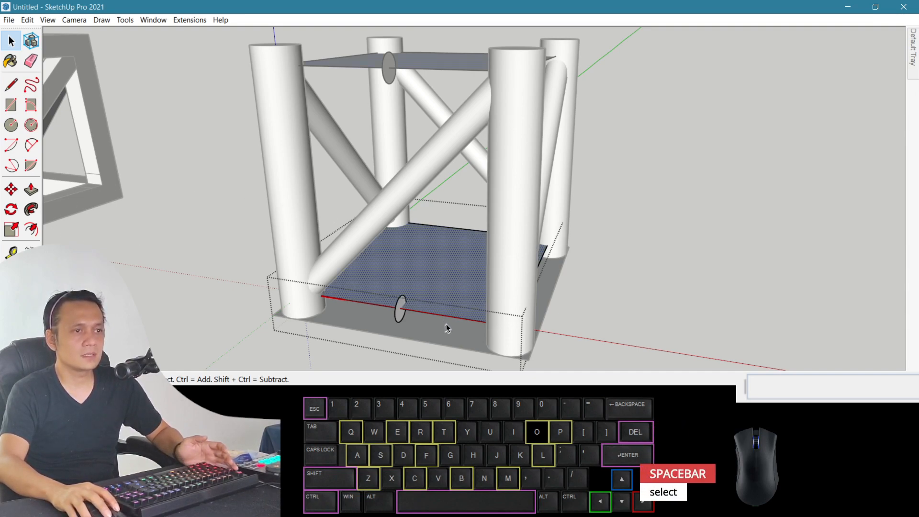
click(457, 231)
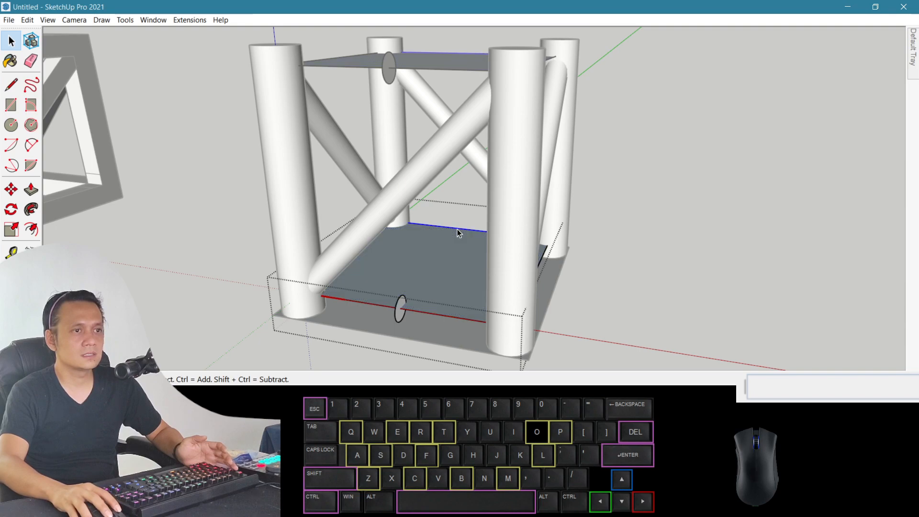
double_click(458, 231)
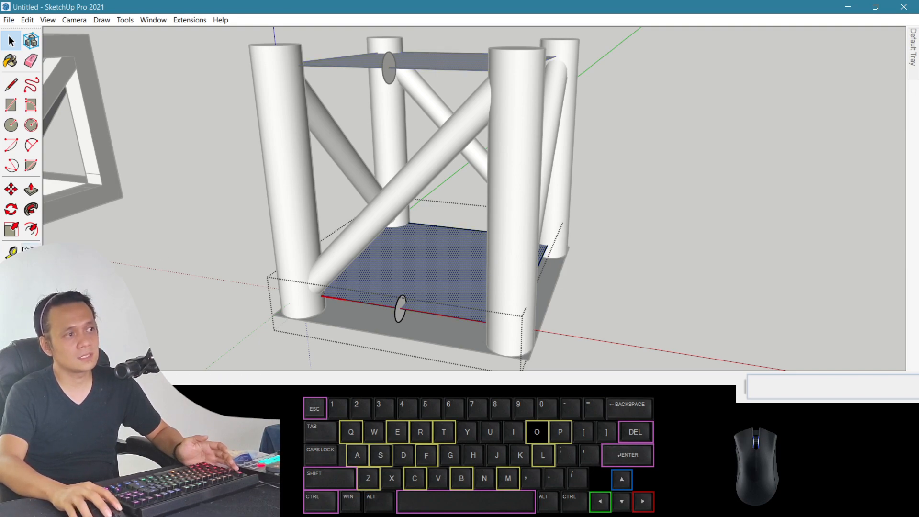
click(37, 209)
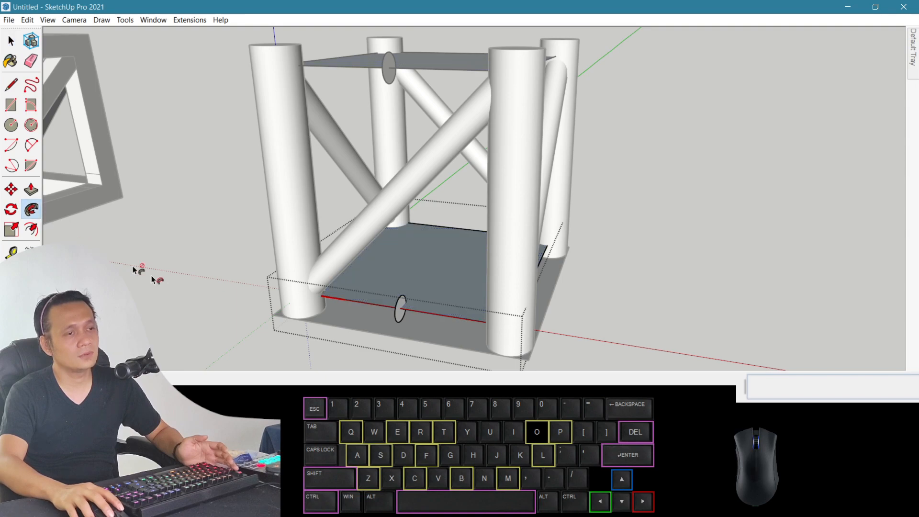
click(400, 317)
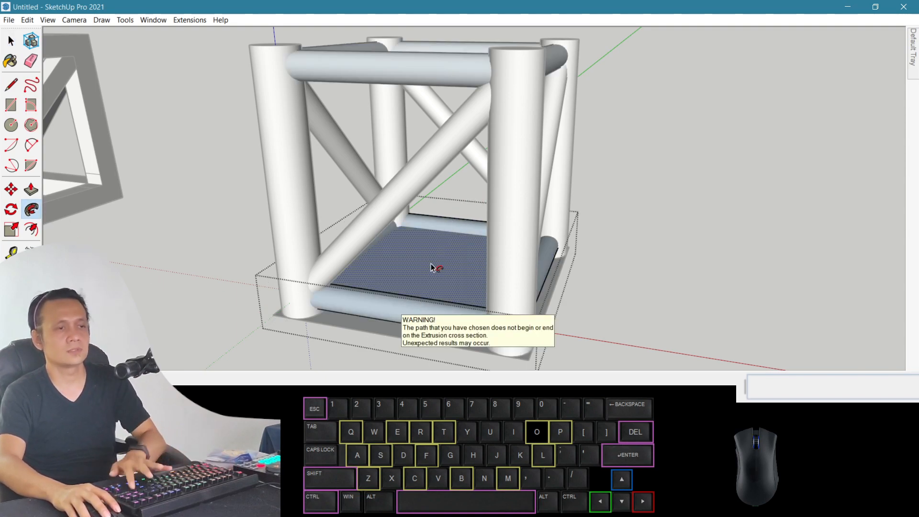
key(Delete)
Reverse the faces of all the horizontal tubes in the component and close the component.
key(o)
drag(456, 265, 393, 288)
scroll(383, 273, down, 2)
key(space)
click(391, 302)
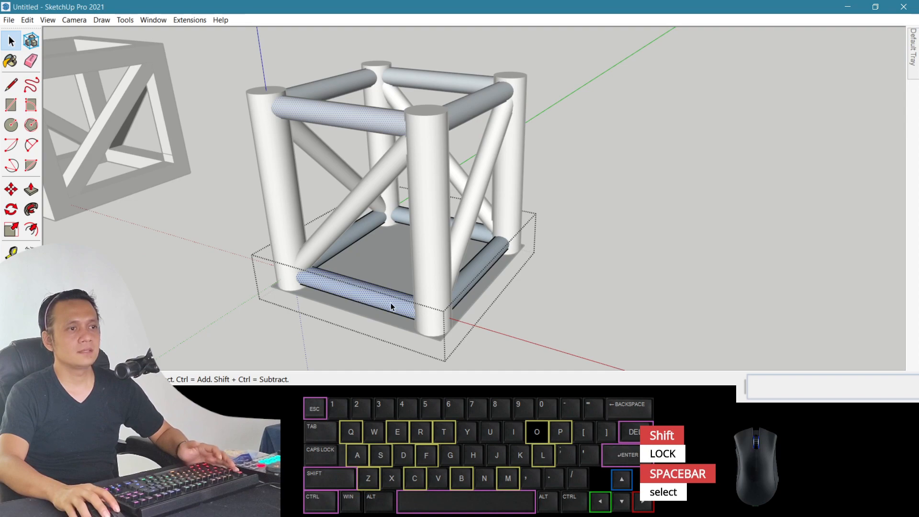
triple_click(376, 299)
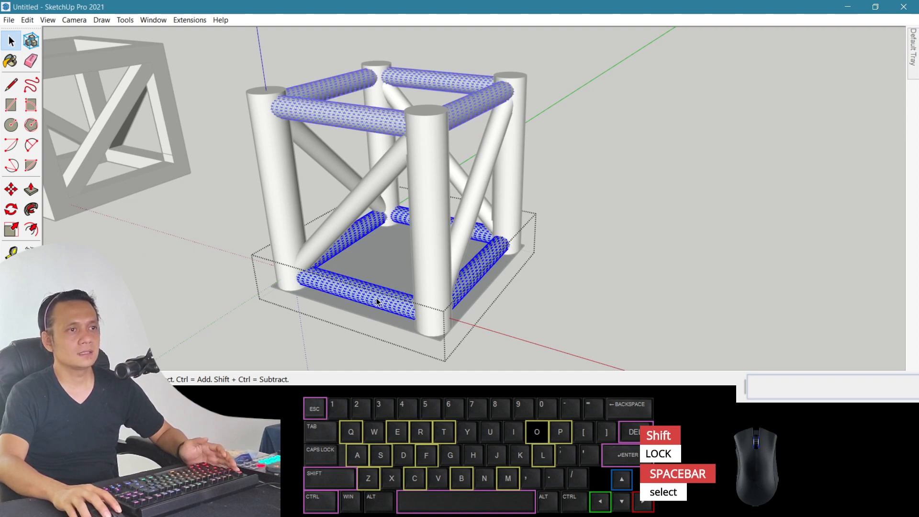
right_click(377, 301)
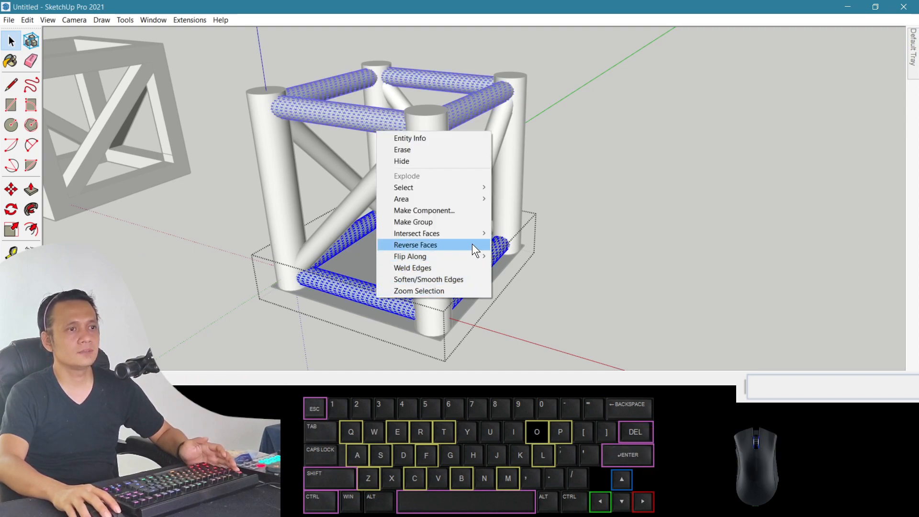
click(415, 244)
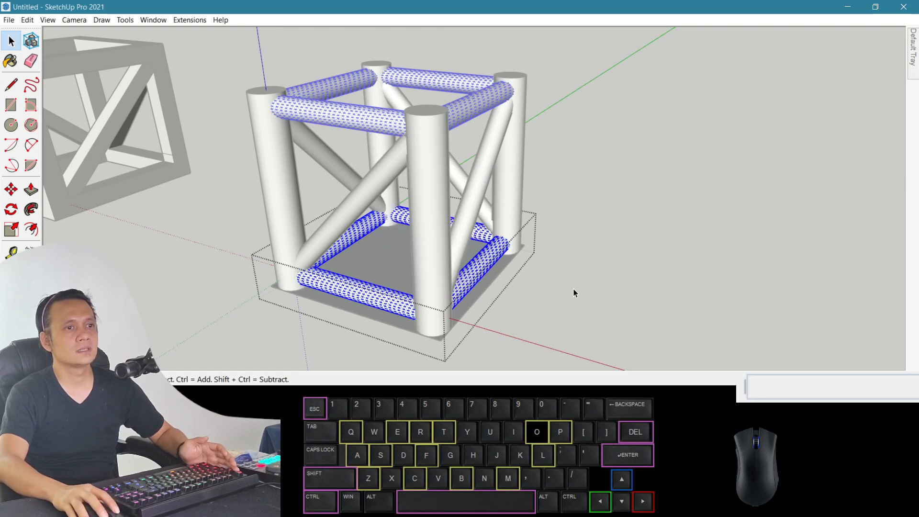
key(Escape)
Select the complete round-tube module and place a copy of it beside the original.
key(o)
drag(558, 294, 442, 218)
scroll(442, 218, down, 3)
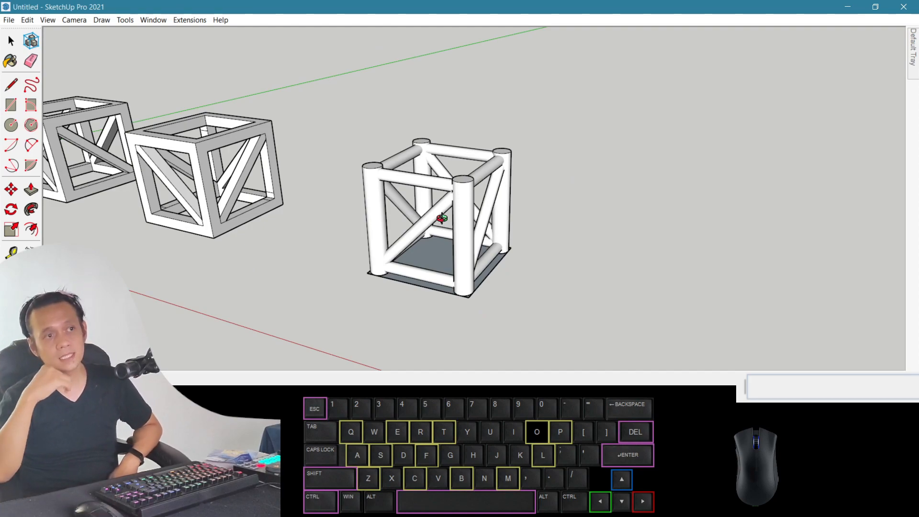
drag(441, 218, 416, 211)
key(space)
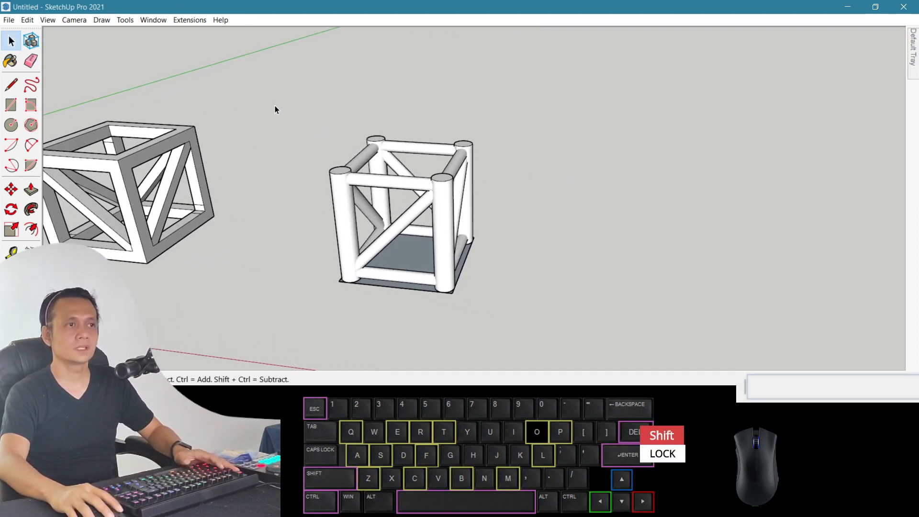
drag(275, 110, 543, 321)
key(m)
click(478, 277)
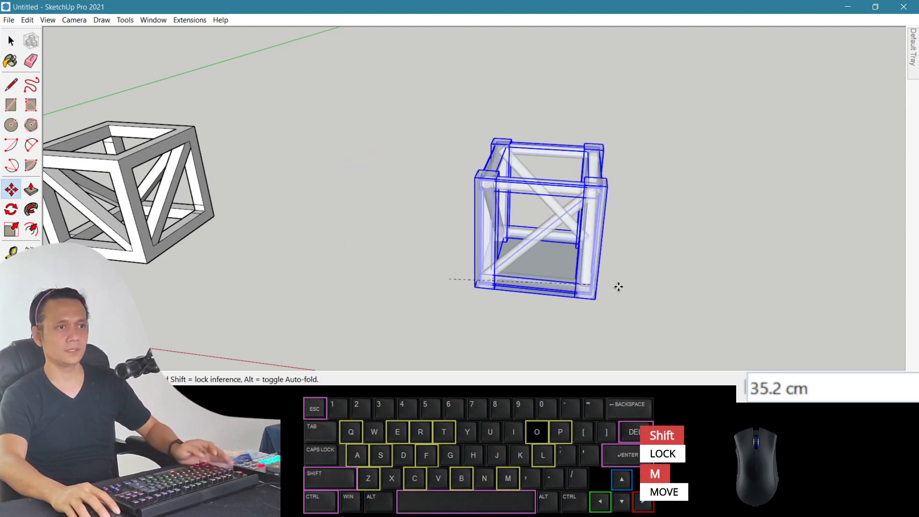
key(ctrl)
click(694, 293)
key(space)
click(673, 281)
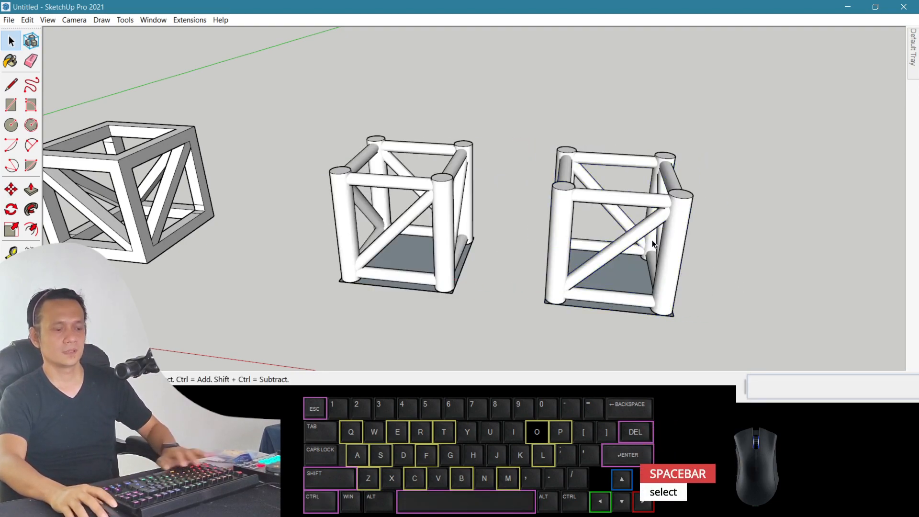
key(o)
drag(656, 214, 493, 196)
drag(493, 196, 512, 196)
key(space)
double_click(551, 208)
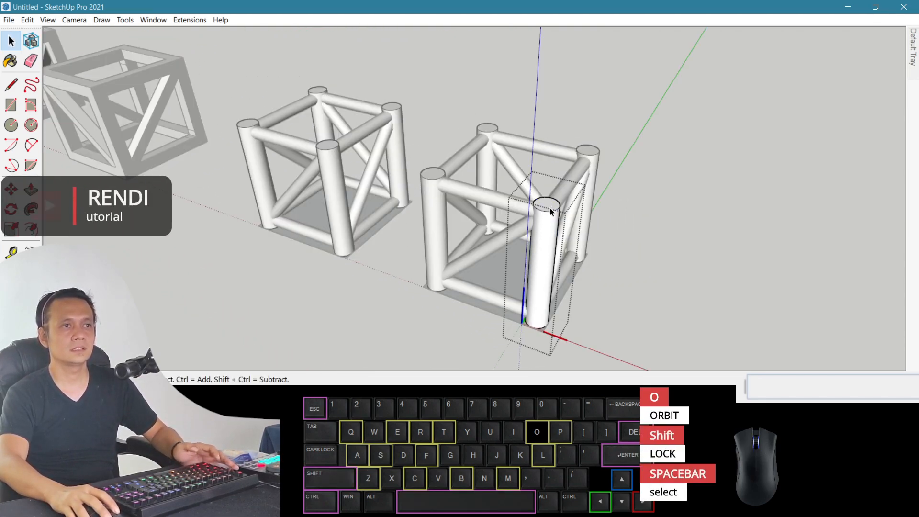
key(p)
click(550, 207)
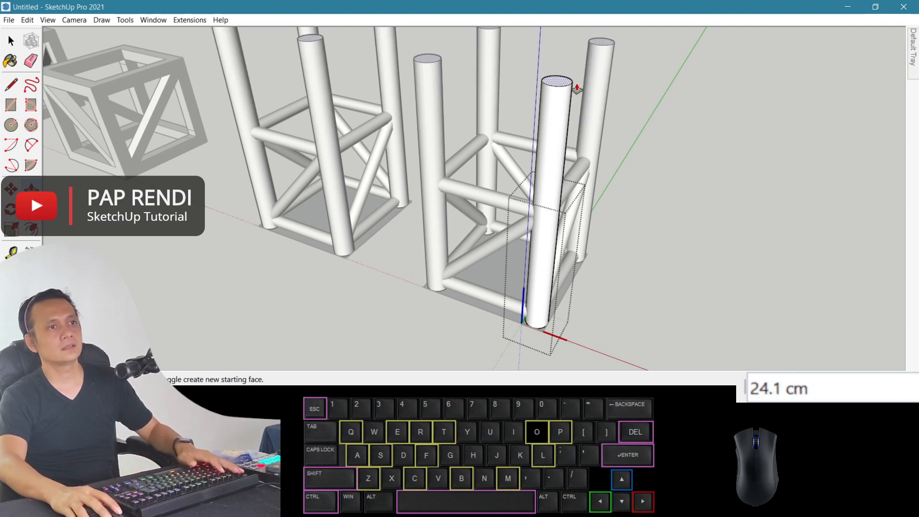
scroll(577, 90, down, 5)
key(Escape)
key(space)
Make the four vertical tubes of the copied module unique from those of the original module.
click(558, 231)
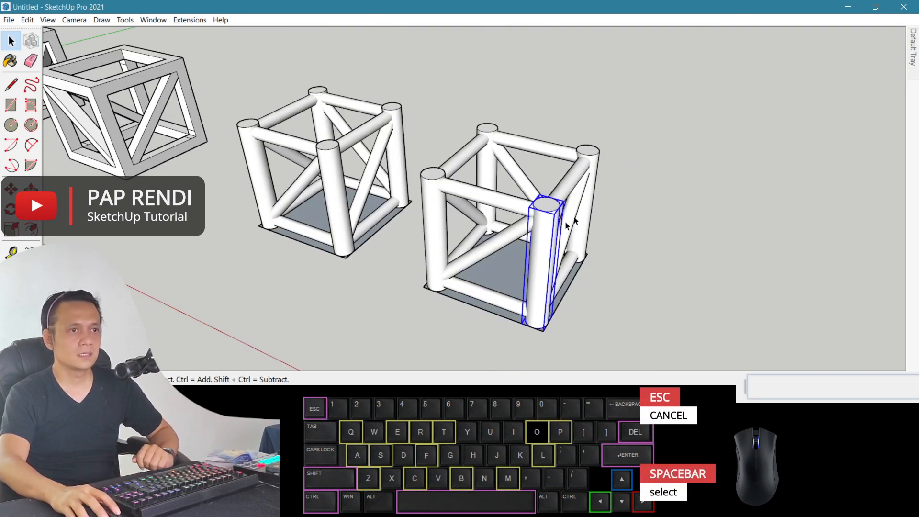
shift+click(588, 218)
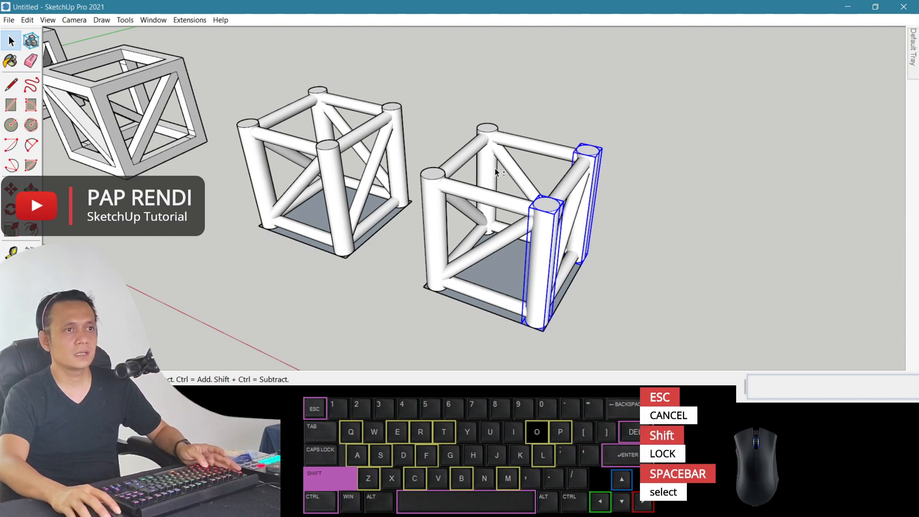
shift+click(438, 222)
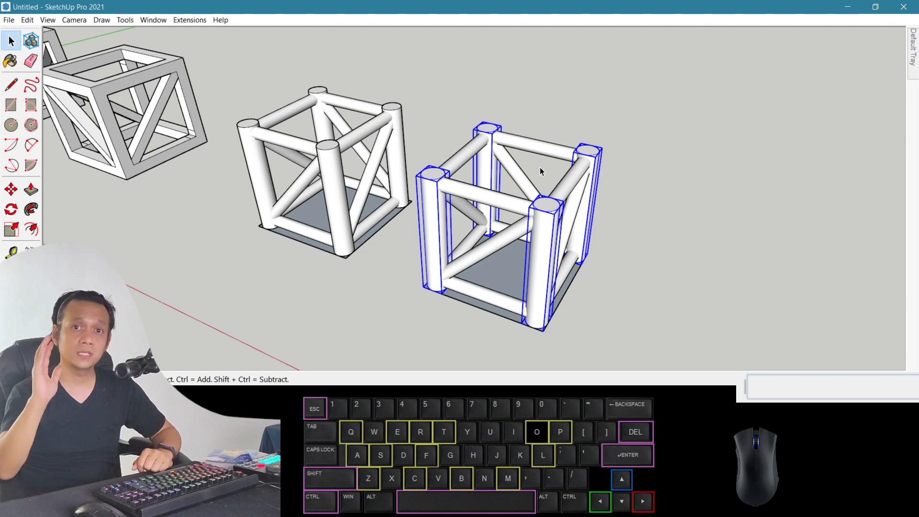
right_click(553, 258)
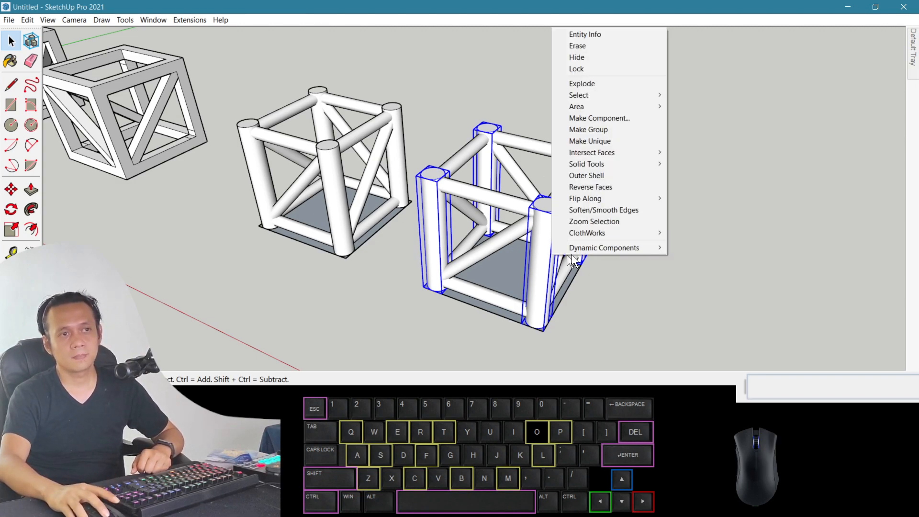
click(647, 140)
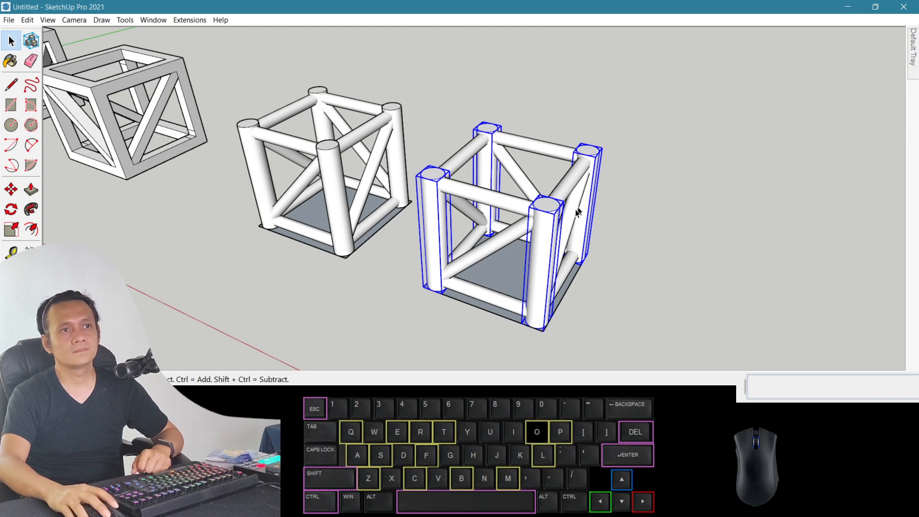
Extend the copied module's vertical tubes upward by 20 cm inside their component, and close the component.
double_click(546, 206)
key(p)
click(546, 207)
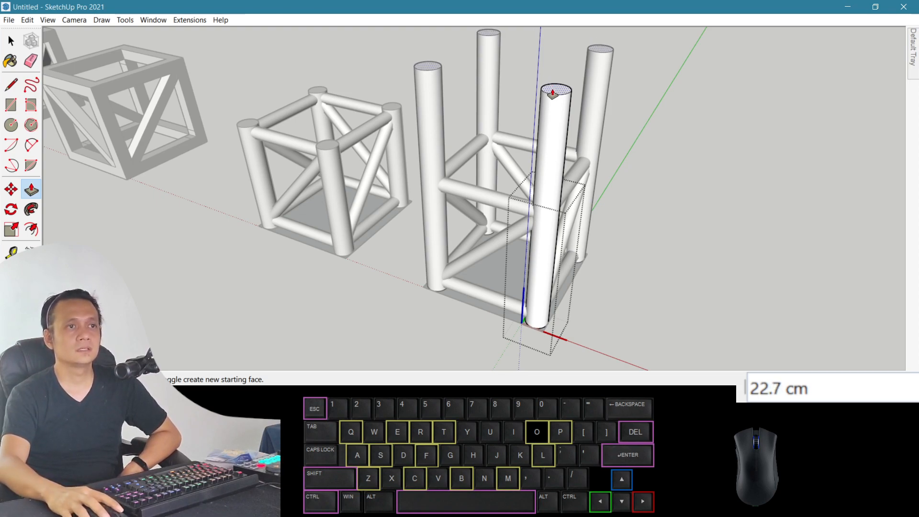
click(553, 92)
text(20)
key(Return)
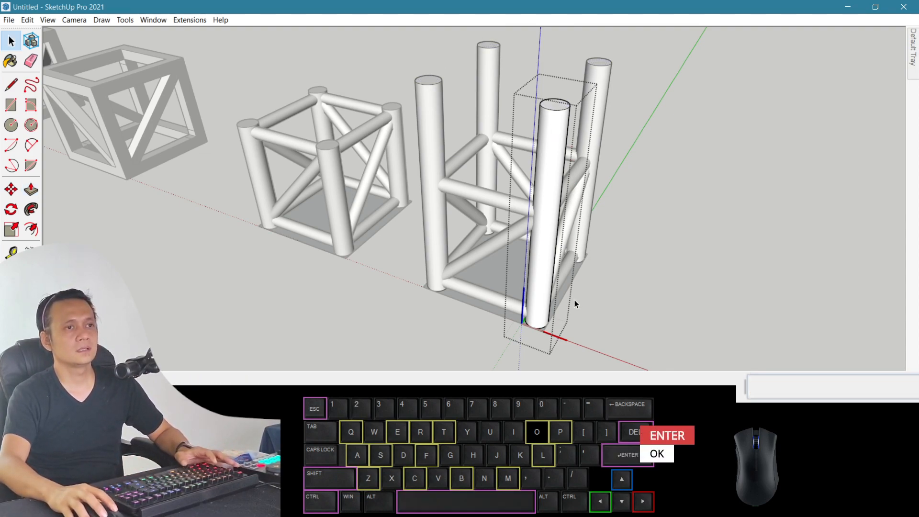
key(space)
key(Escape)
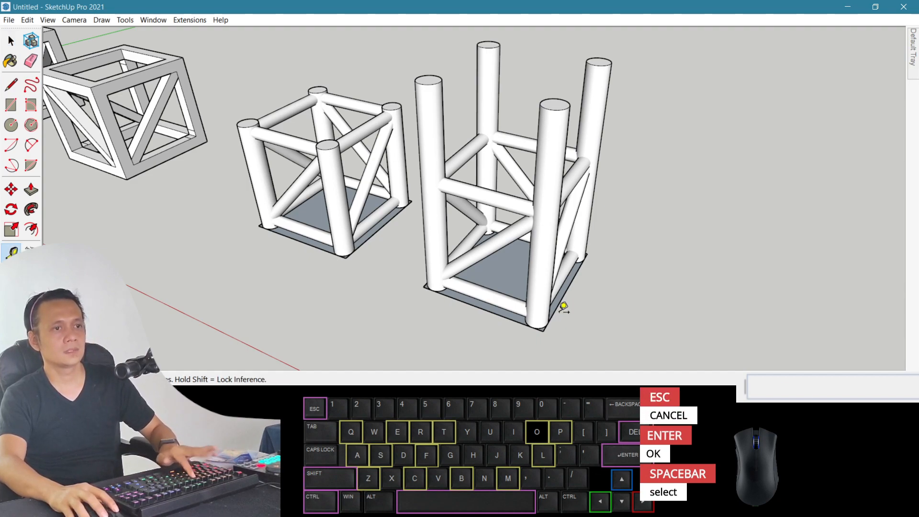
Measure the full height of the extended front corner tube.
key(t)
click(533, 327)
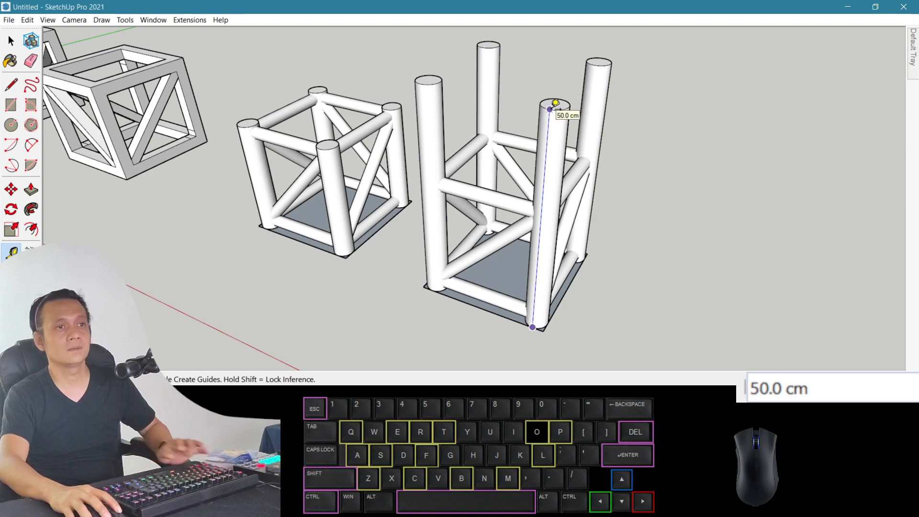
key(space)
key(Escape)
Move the upper horizontal tubes of the copied module up by 20 cm to the tops of its vertical tubes.
key(o)
mouse_move(611, 275)
mouse_down()
mouse_move(648, 253)
mouse_move(623, 268)
mouse_up()
key(space)
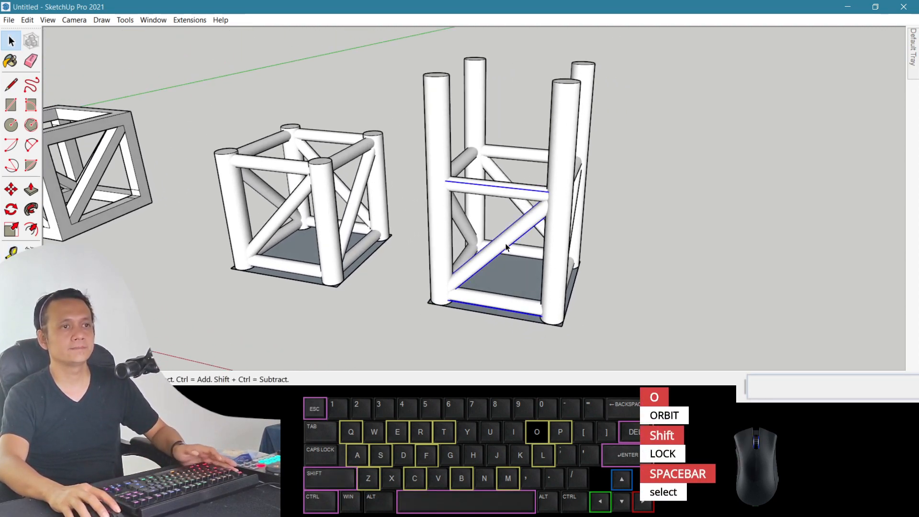
click(507, 247)
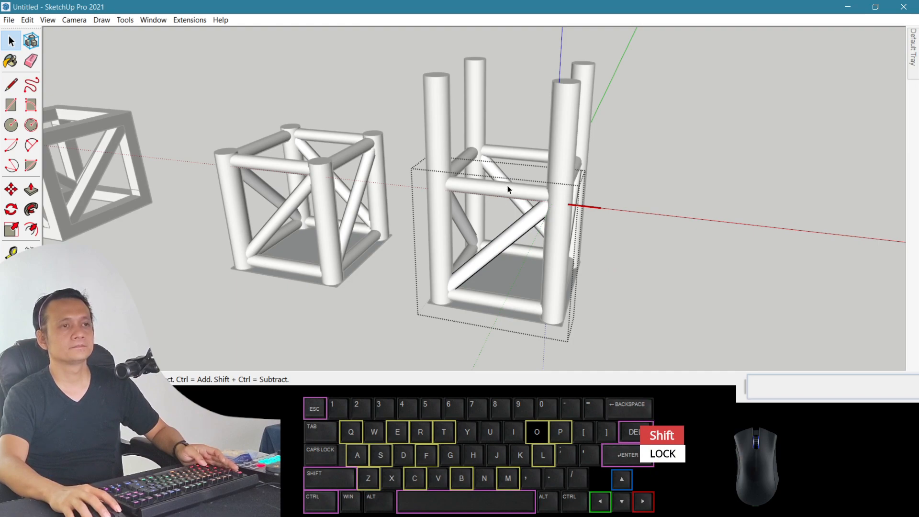
key(Escape)
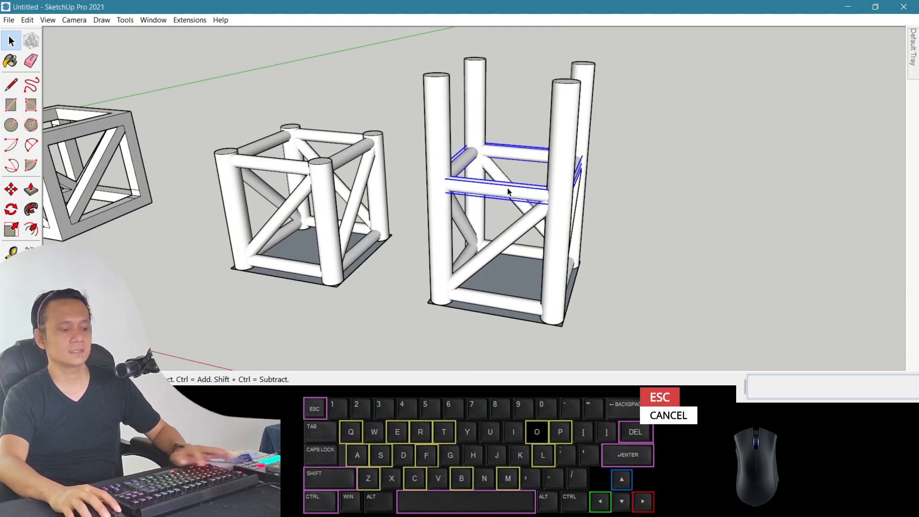
key(m)
click(508, 191)
key(shift)
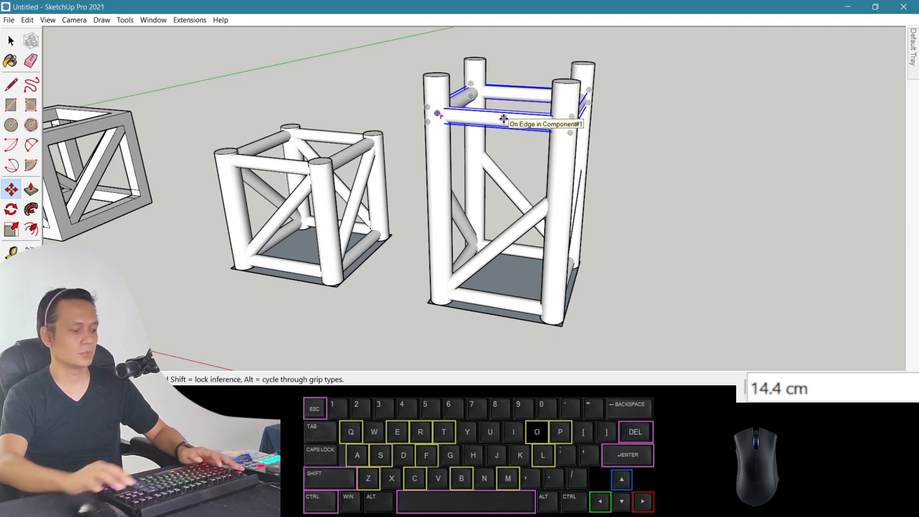
text(20)
key(Return)
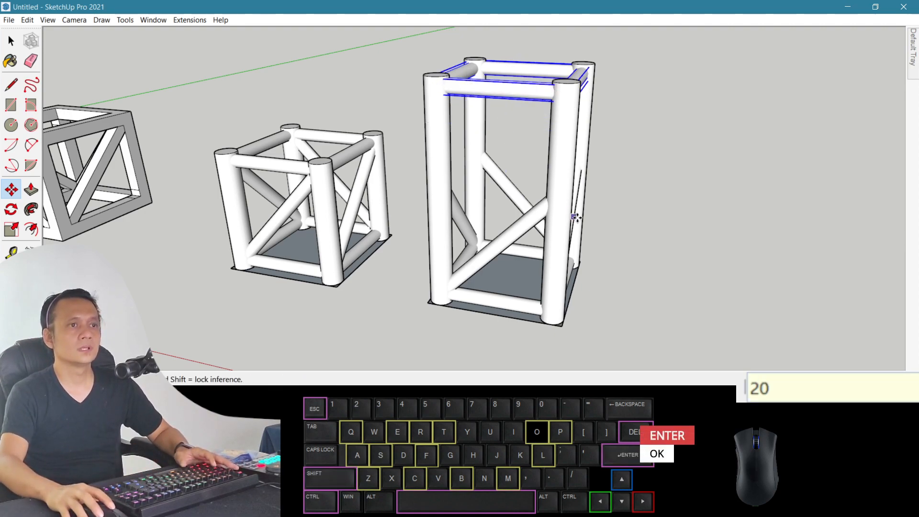
key(space)
click(519, 239)
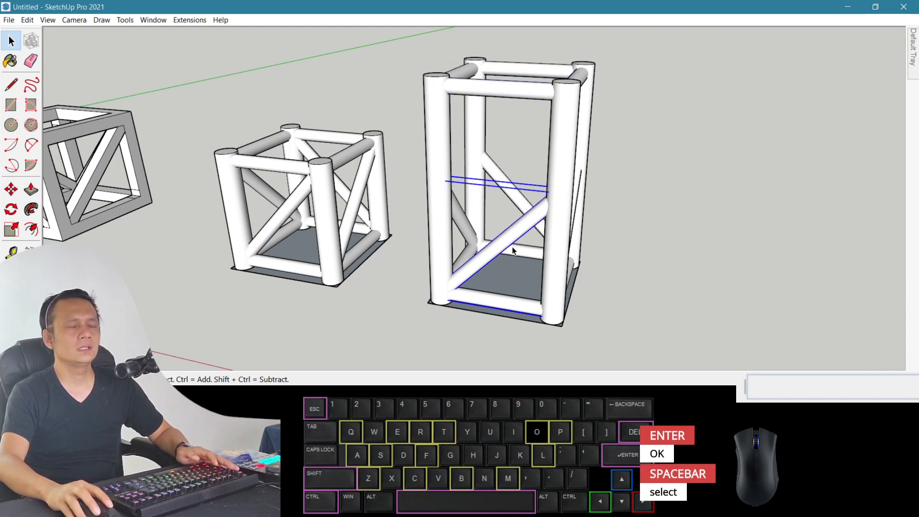
double_click(511, 238)
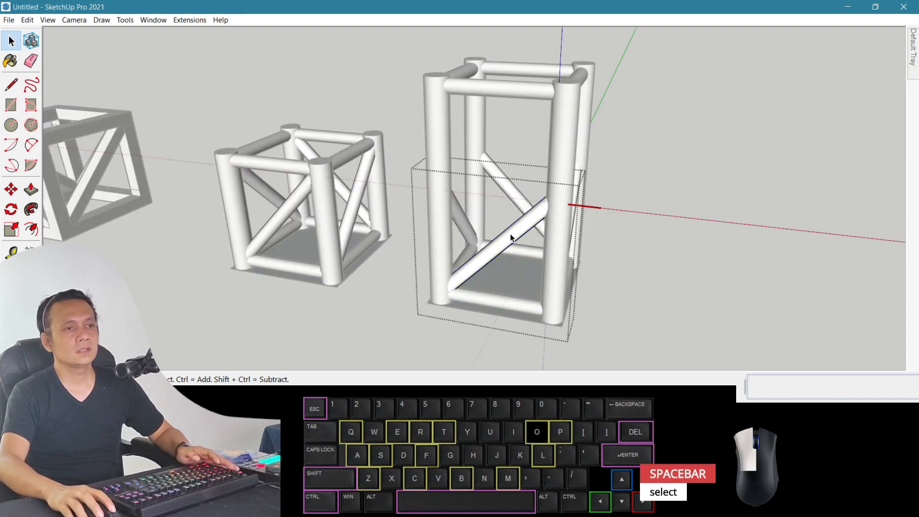
drag(514, 175, 607, 272)
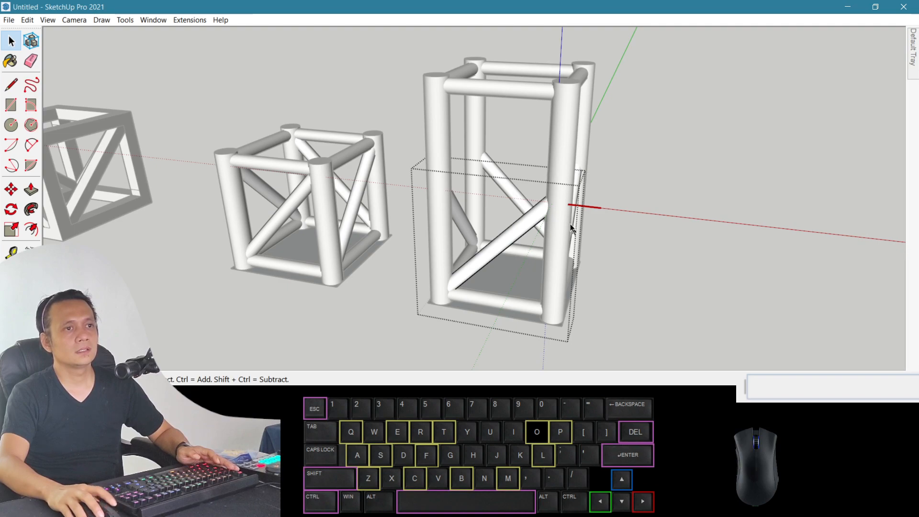
scroll(545, 205, up, 2)
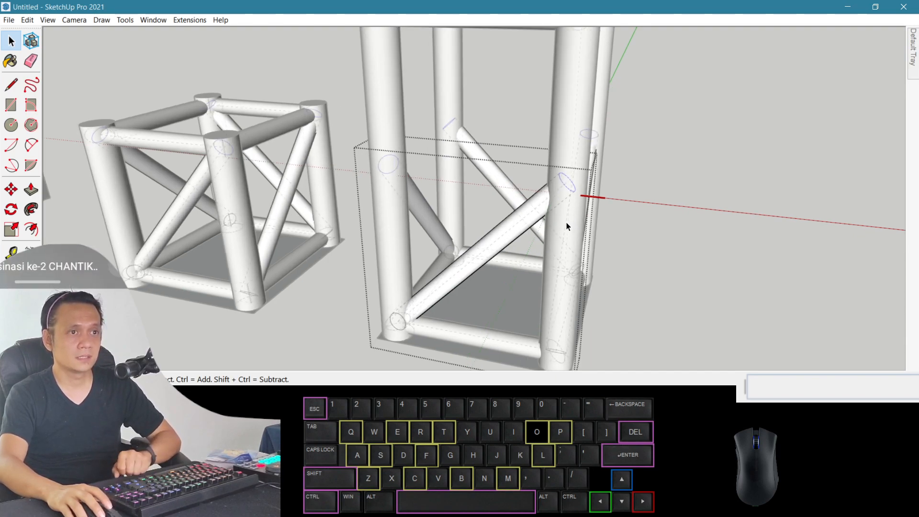
scroll(568, 225, up, 2)
click(540, 205)
drag(560, 170, 597, 199)
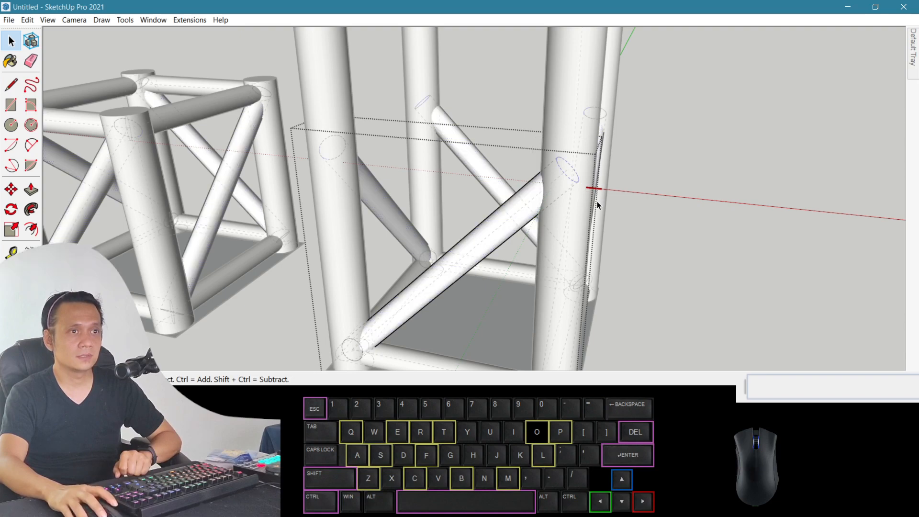
scroll(538, 203, down, 3)
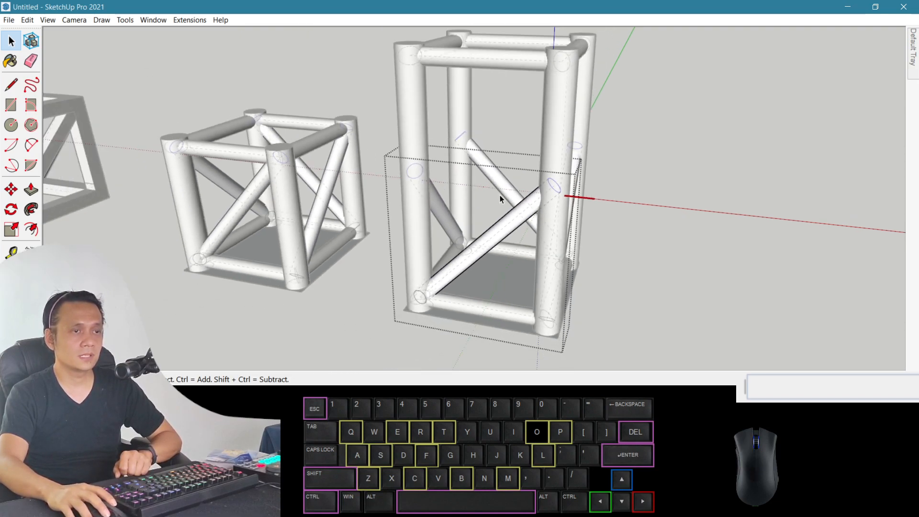
click(510, 230)
scroll(511, 229, up, 2)
scroll(511, 230, down, 2)
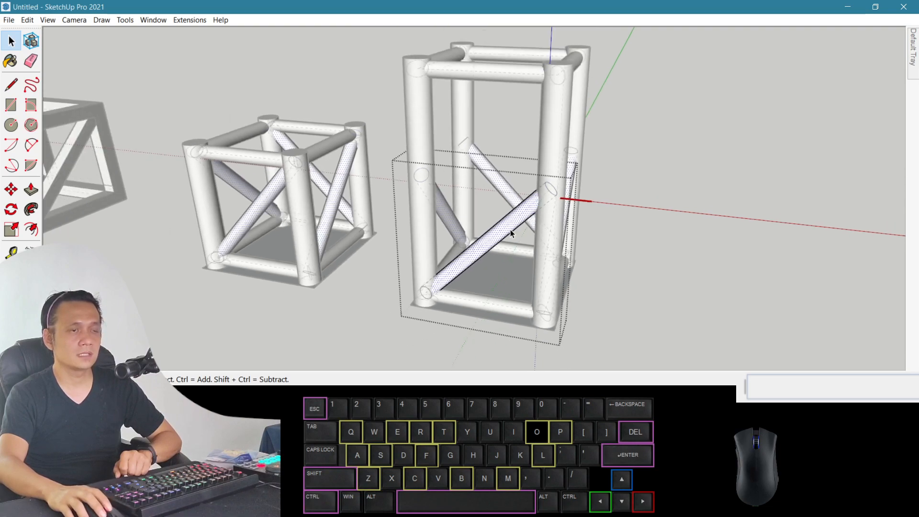
key(Escape)
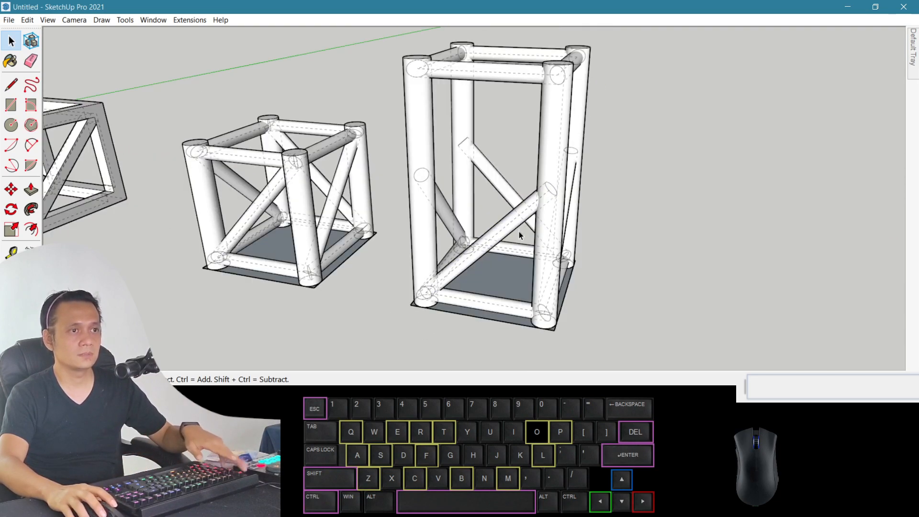
key(Escape)
Make the four diagonal braces of the taller module unique from those of the original module.
click(505, 235)
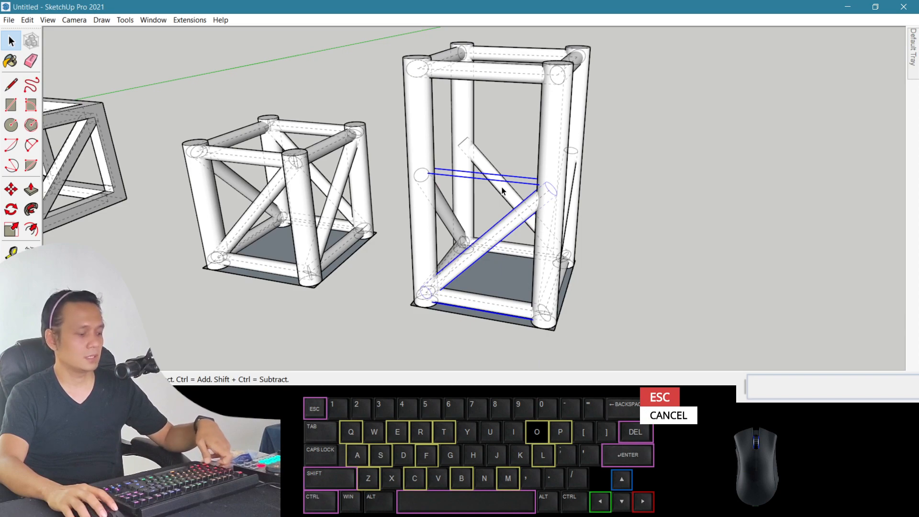
shift+click(503, 191)
shift+click(452, 224)
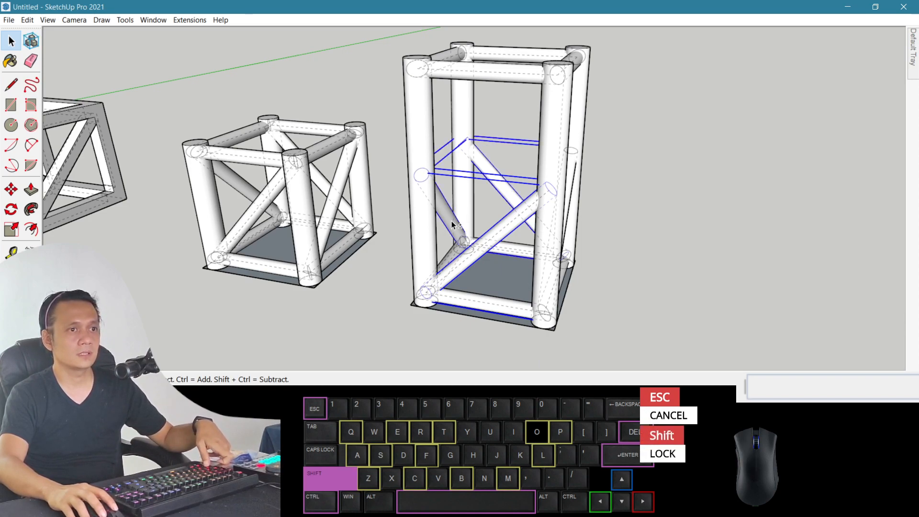
right_click(512, 229)
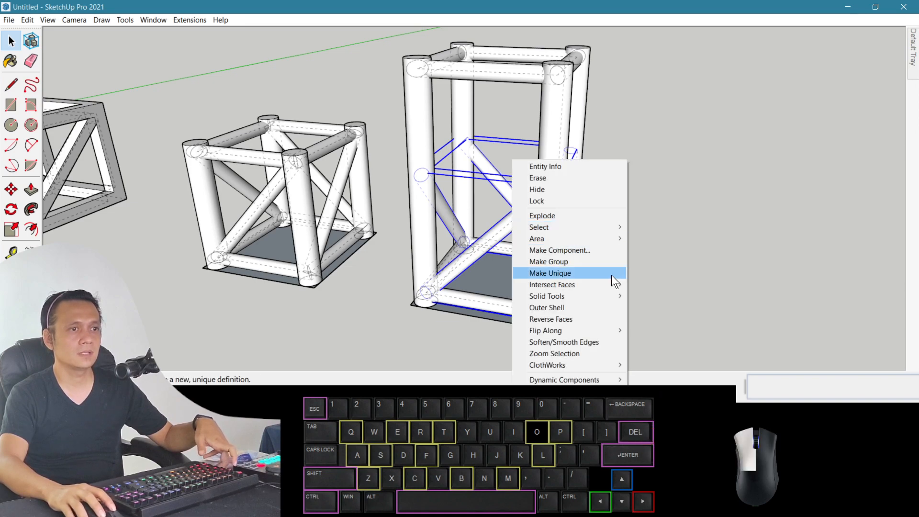
click(611, 275)
Raise the upper ends of the taller module's diagonal braces by 20 cm inside their component, close it and hide the back edges.
double_click(529, 221)
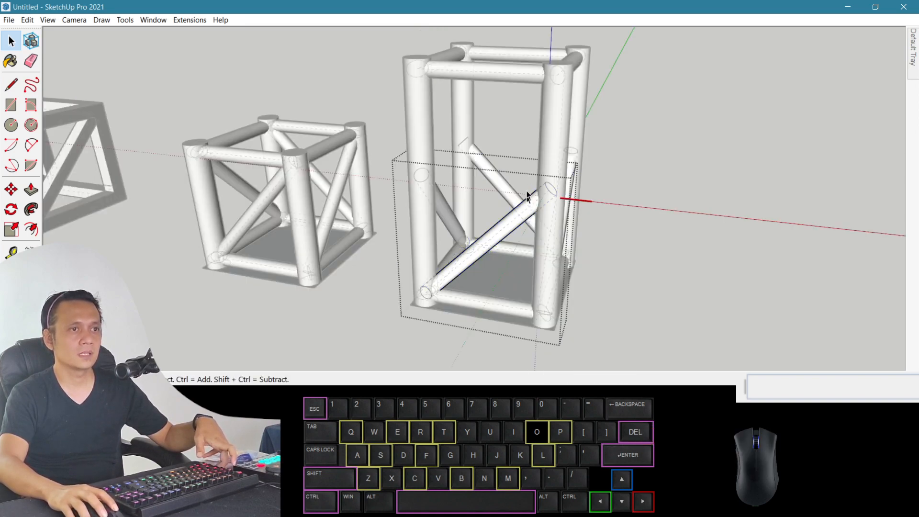
drag(537, 173, 576, 218)
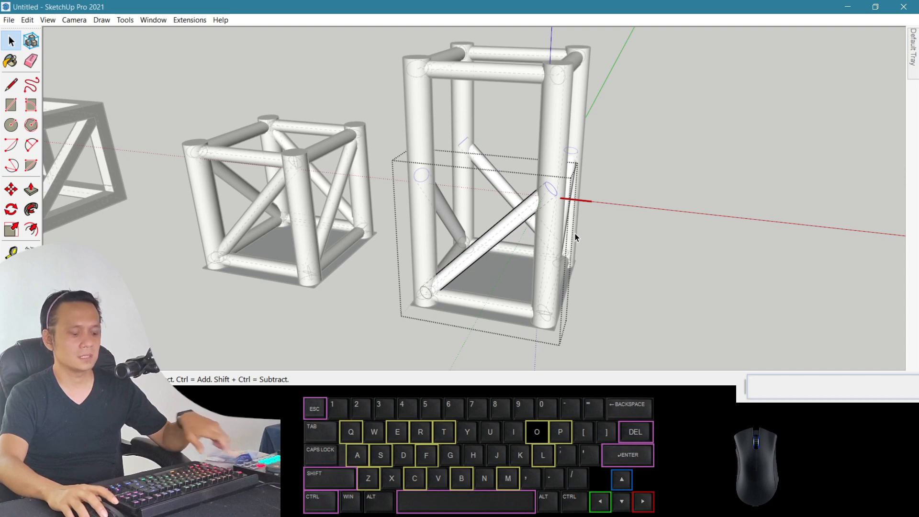
key(m)
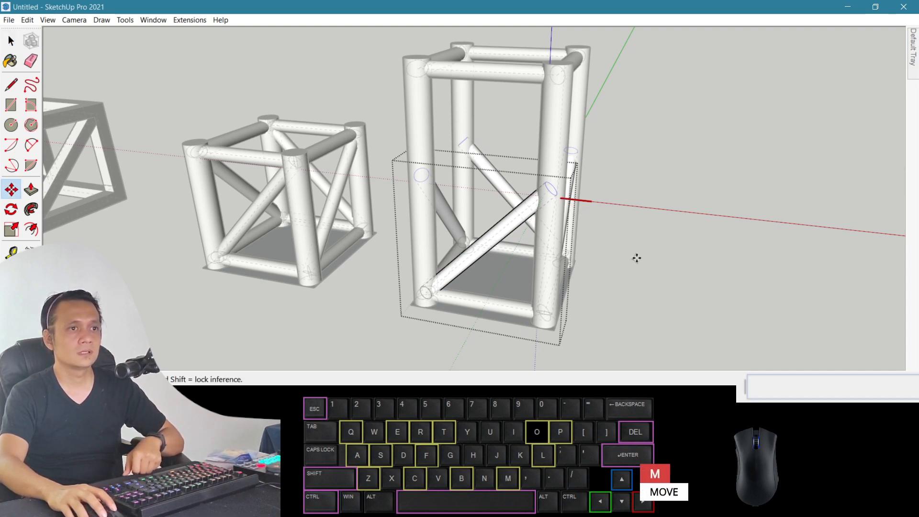
click(637, 258)
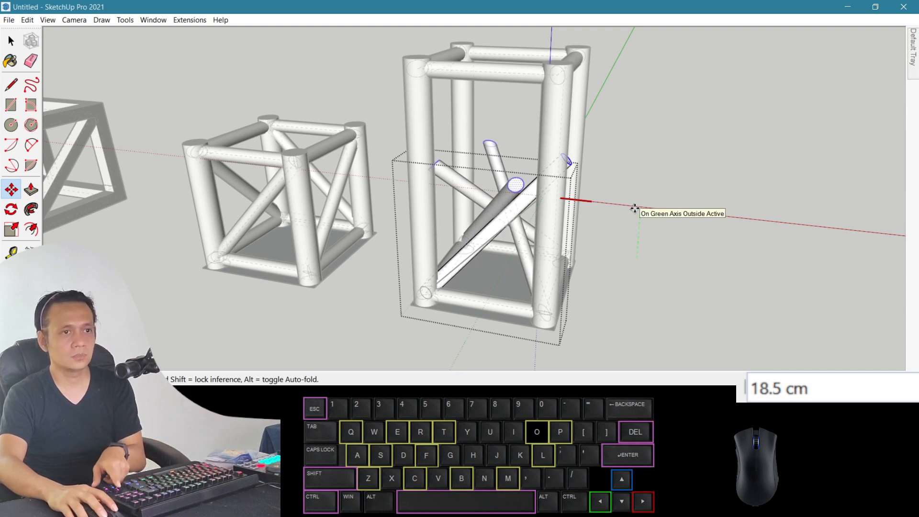
key(Up)
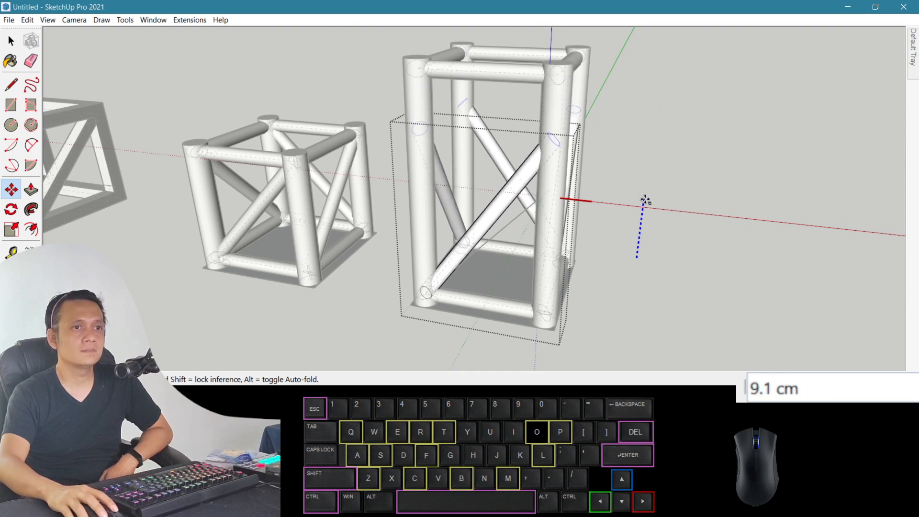
click(645, 172)
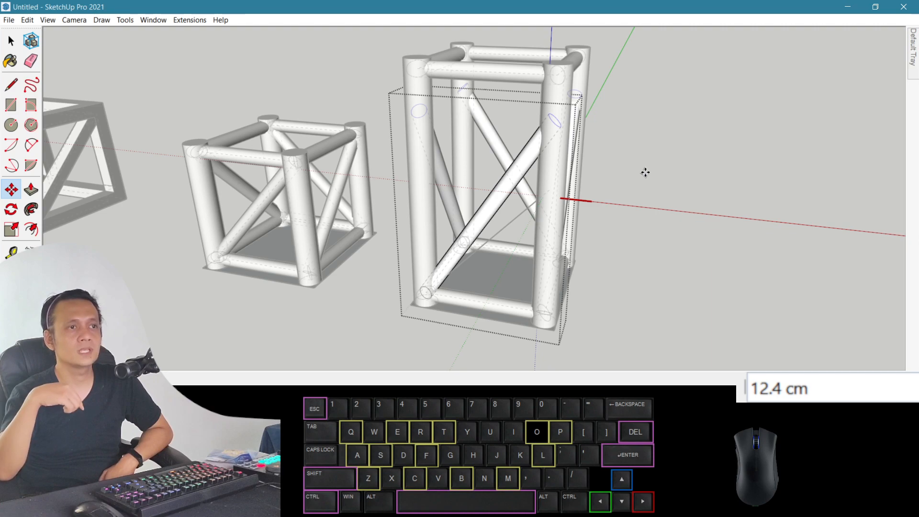
text(20)
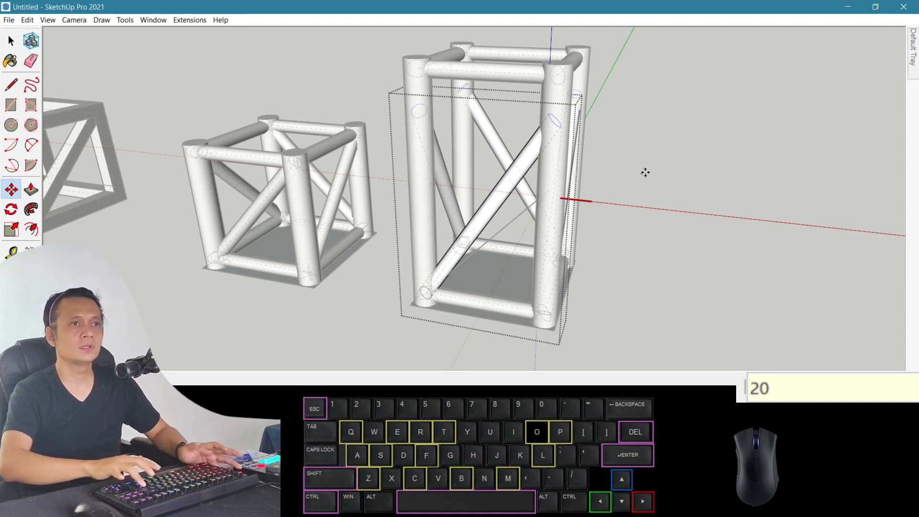
key(Return)
key(space)
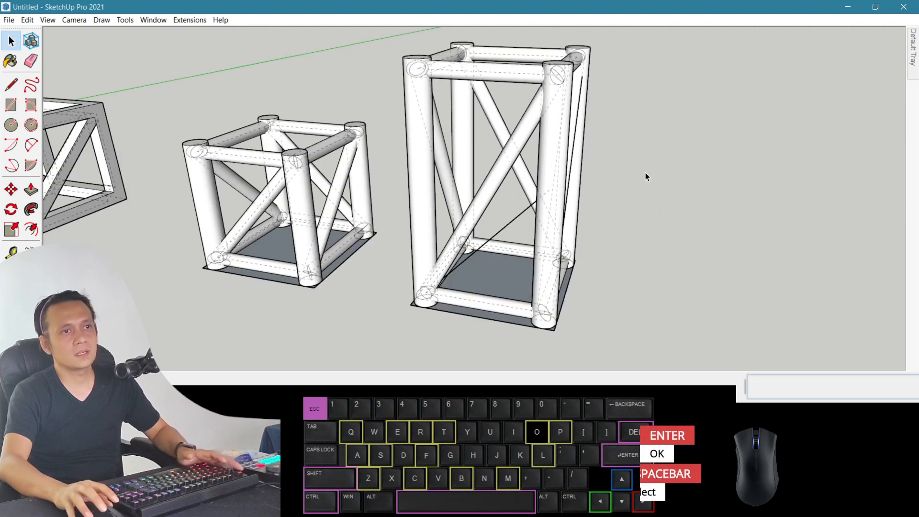
key(Escape)
key(k)
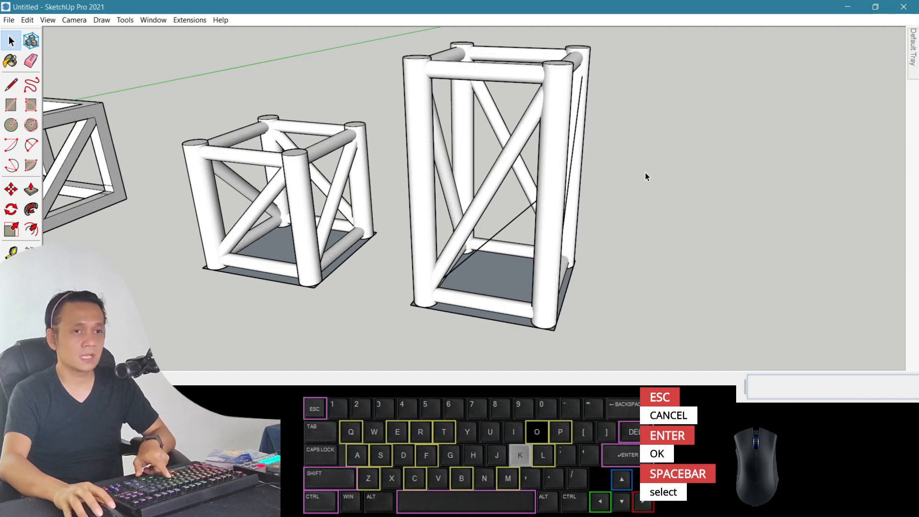
Delete the leftover diagonal line inside the taller module.
key(o)
drag(593, 176, 496, 223)
key(space)
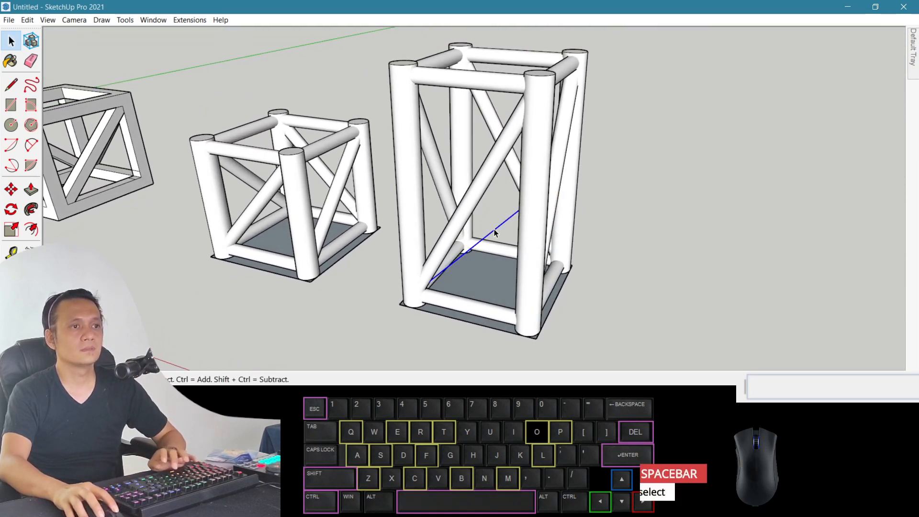
key(Delete)
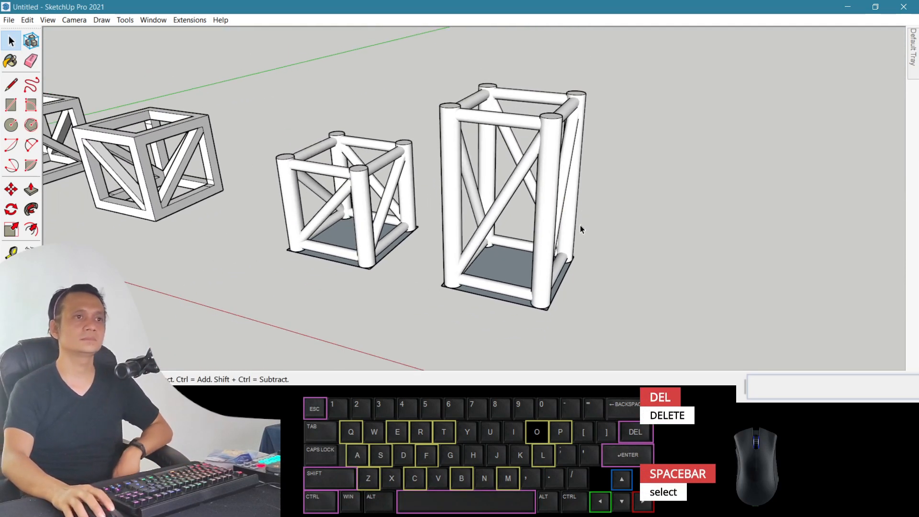
Flip two opposite diagonal braces of the taller module along the green direction.
key(o)
drag(549, 227, 584, 244)
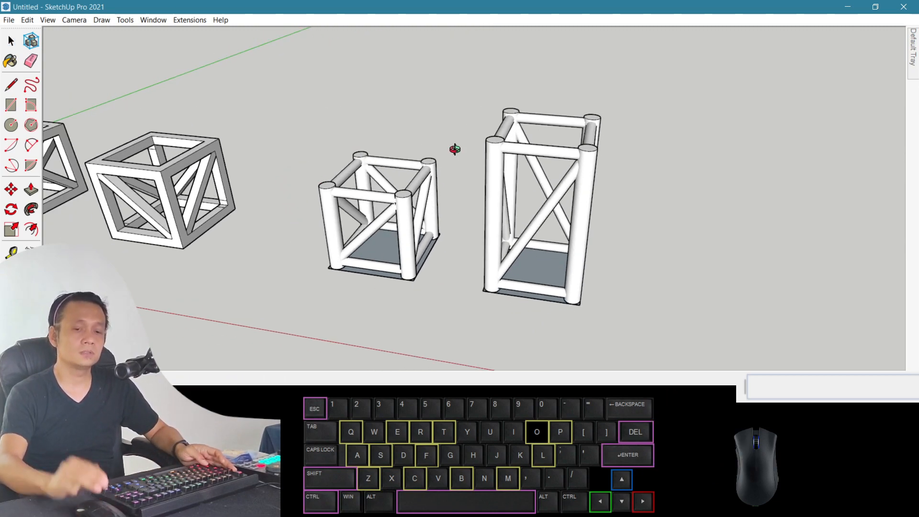
drag(561, 249, 435, 273)
scroll(499, 288, down, 3)
scroll(532, 254, up, 2)
scroll(458, 249, up, 3)
scroll(458, 249, up, 1)
key(space)
click(407, 225)
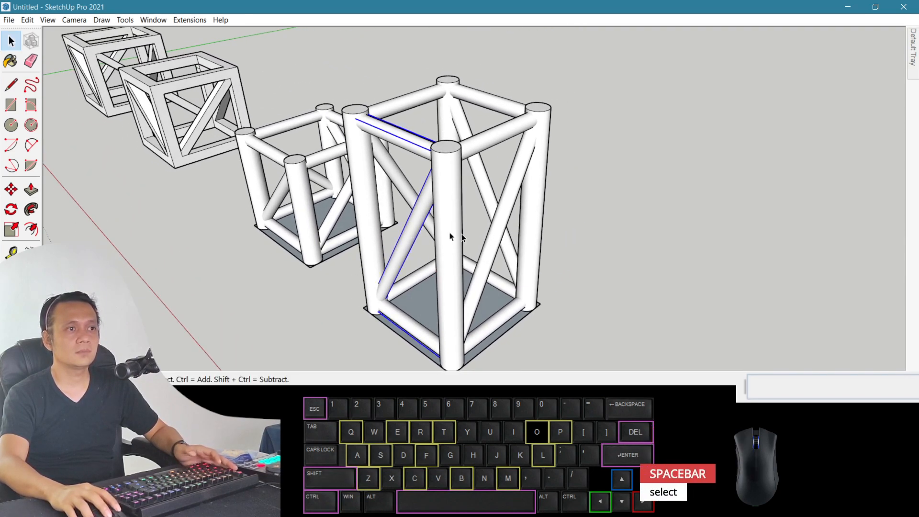
click(491, 242)
click(397, 183)
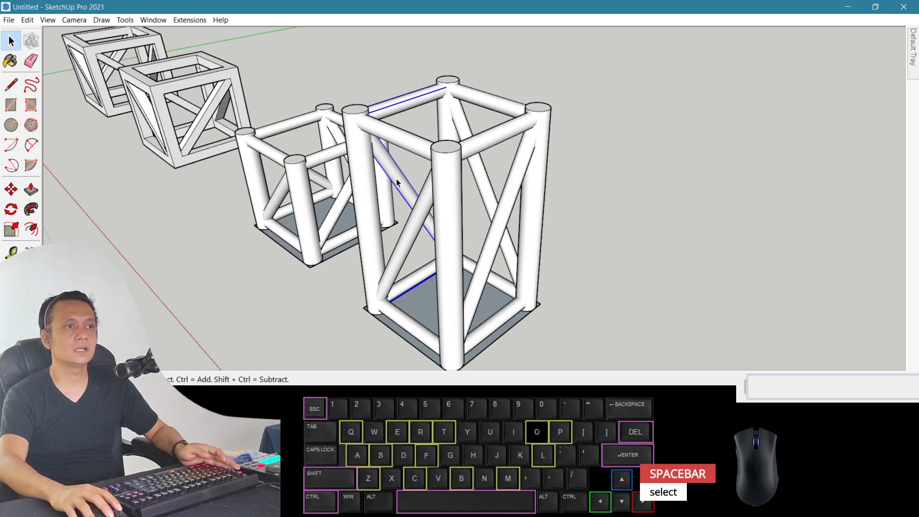
shift+click(497, 245)
right_click(497, 245)
mouse_move(563, 193)
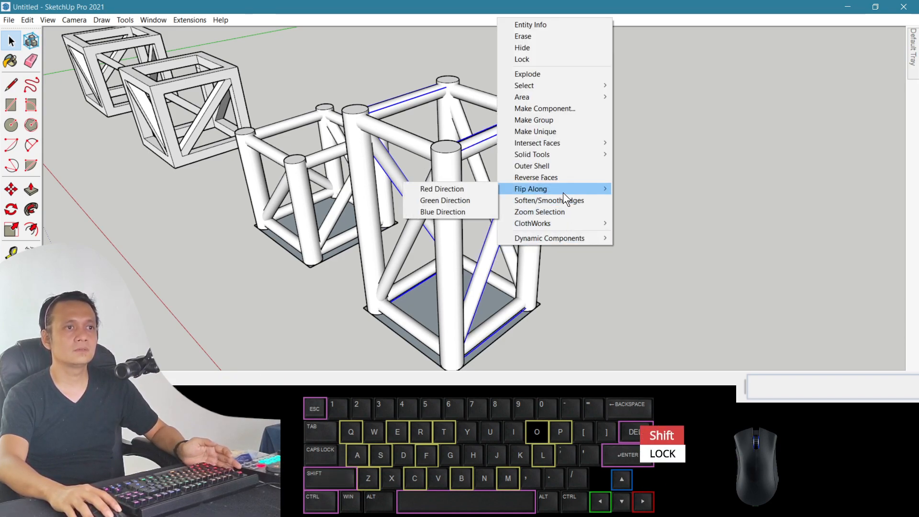
click(476, 200)
click(615, 232)
Copy the 50 cm truss module about 74 cm along the red axis and clear the selection.
key(o)
drag(565, 248, 540, 254)
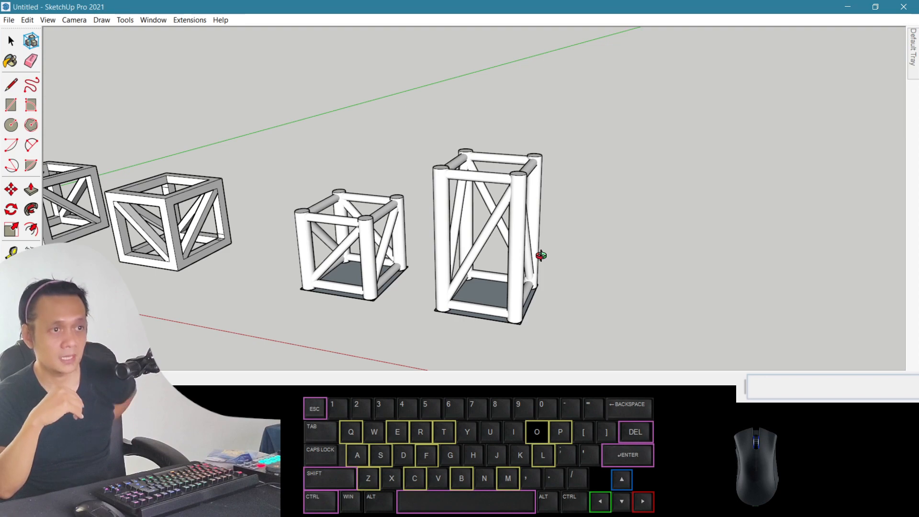
middle_drag(706, 262, 396, 211)
key(space)
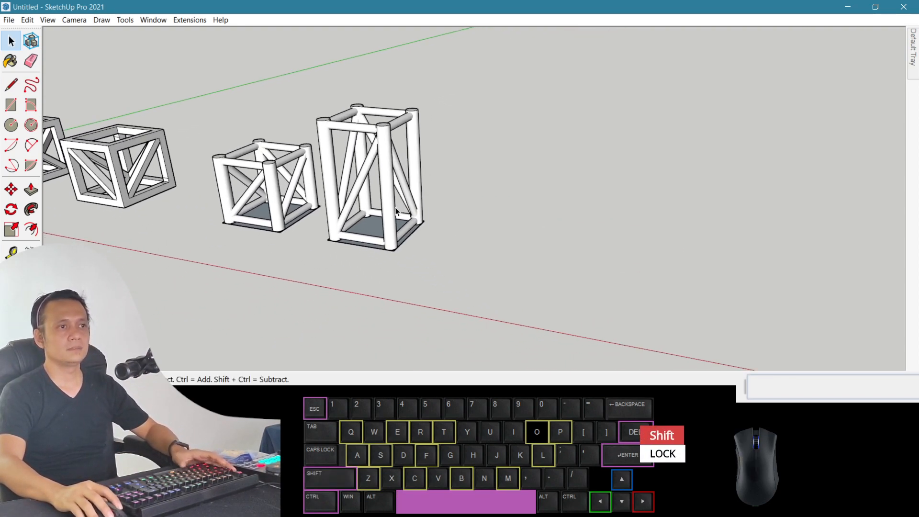
drag(316, 88, 464, 263)
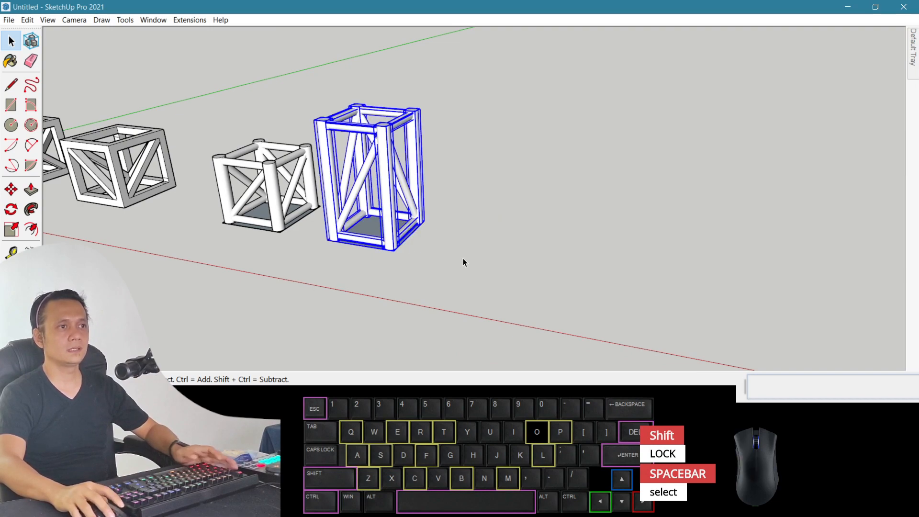
key(m)
click(391, 221)
key(ctrl)
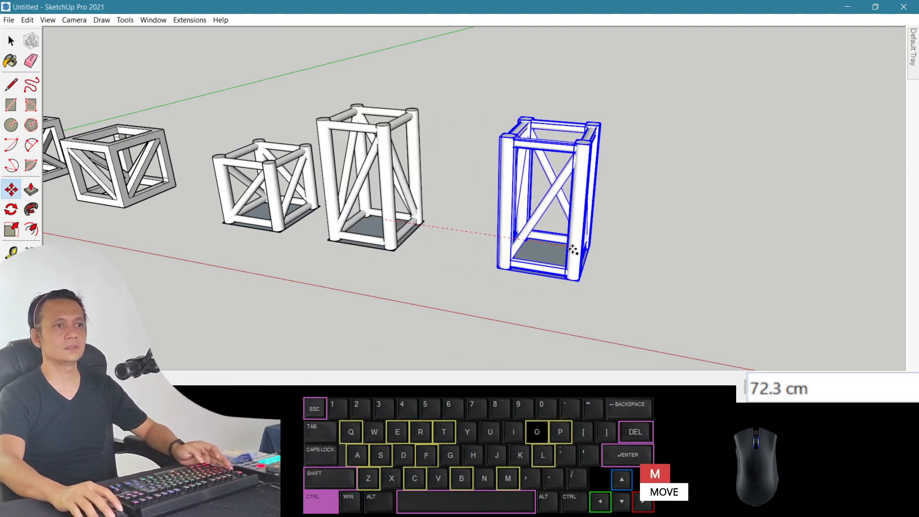
click(579, 249)
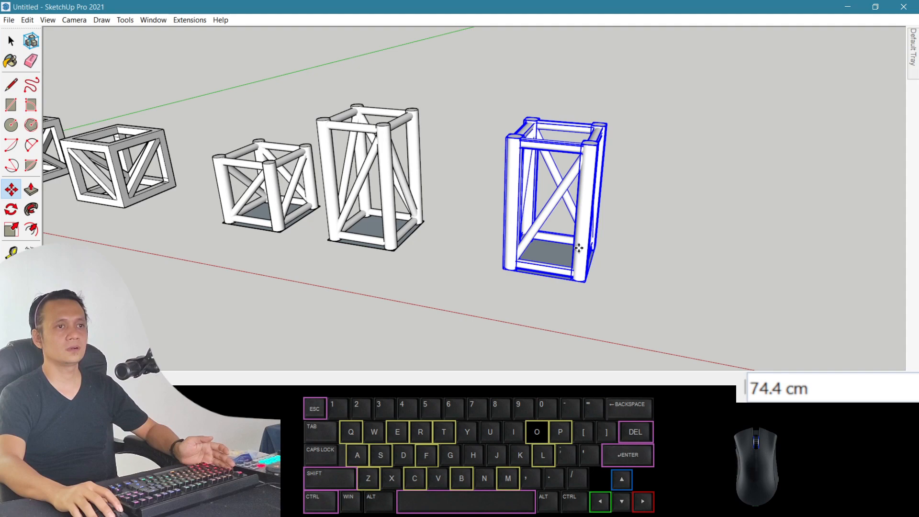
key(space)
click(640, 228)
Make the four vertical posts of the new module copy unique from the other modules.
key(o)
drag(610, 216, 428, 224)
key(space)
click(467, 224)
shift+click(503, 198)
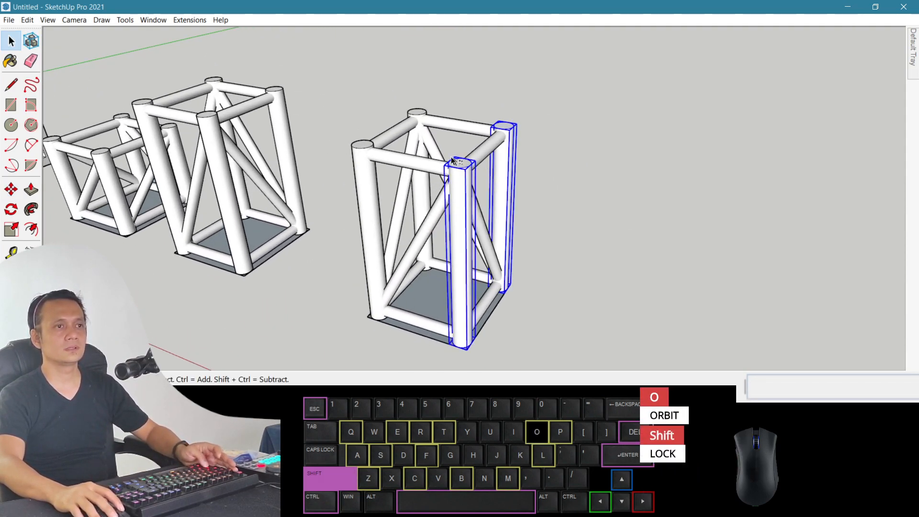
shift+click(420, 206)
shift+click(375, 226)
right_click(374, 227)
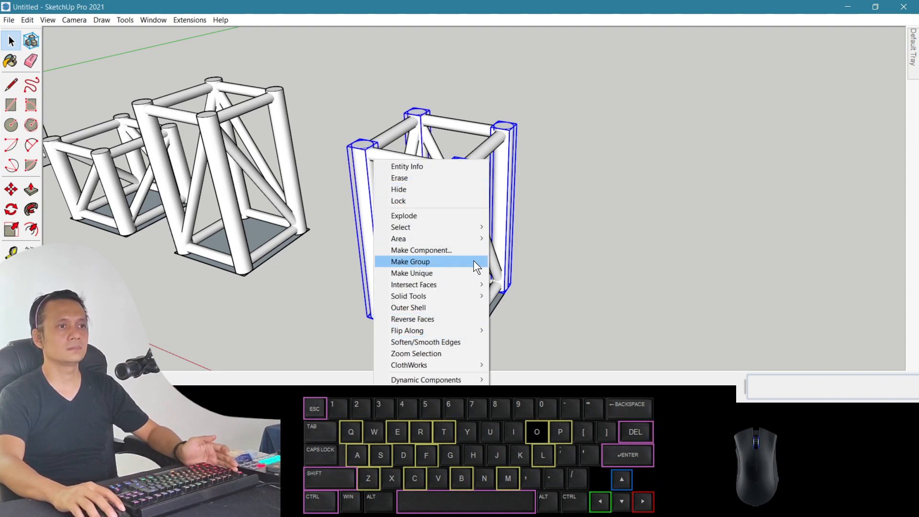
click(473, 274)
Extend the new module's vertical posts upward by 250 cm with Push/Pull inside their component.
double_click(460, 171)
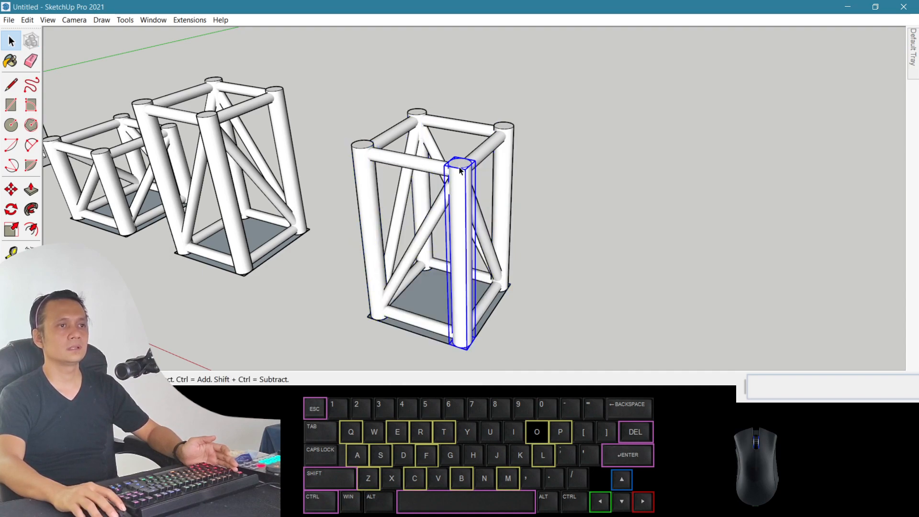
click(459, 165)
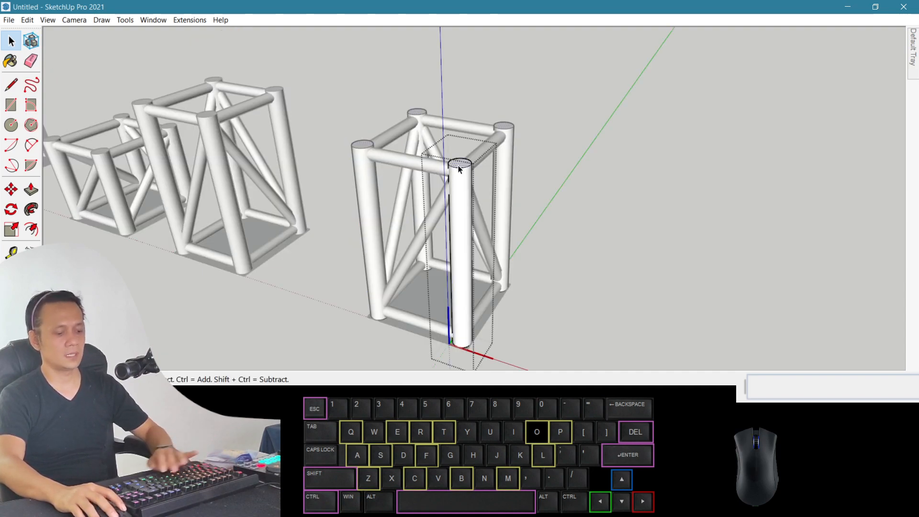
key(p)
click(459, 165)
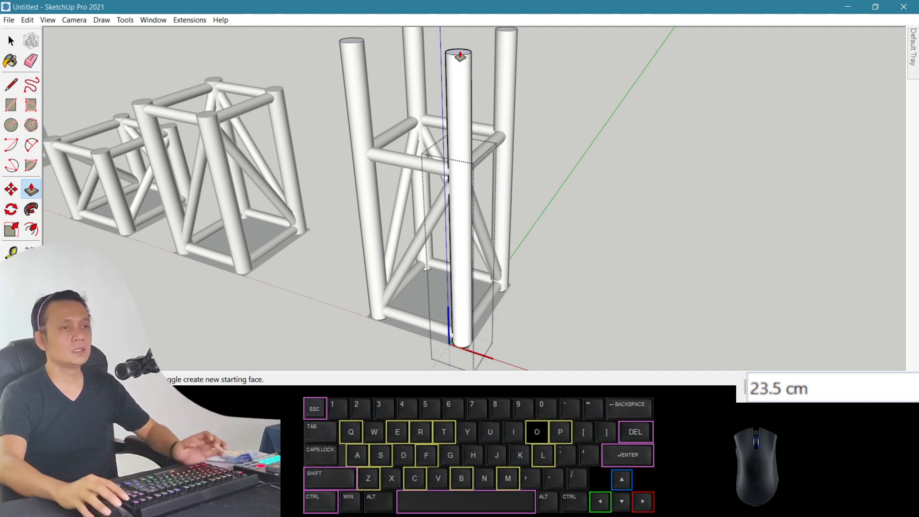
click(460, 56)
text(250)
key(Return)
Measure the full height of an extended post from its base to its upper end, and close the post component.
scroll(463, 84, down, 2)
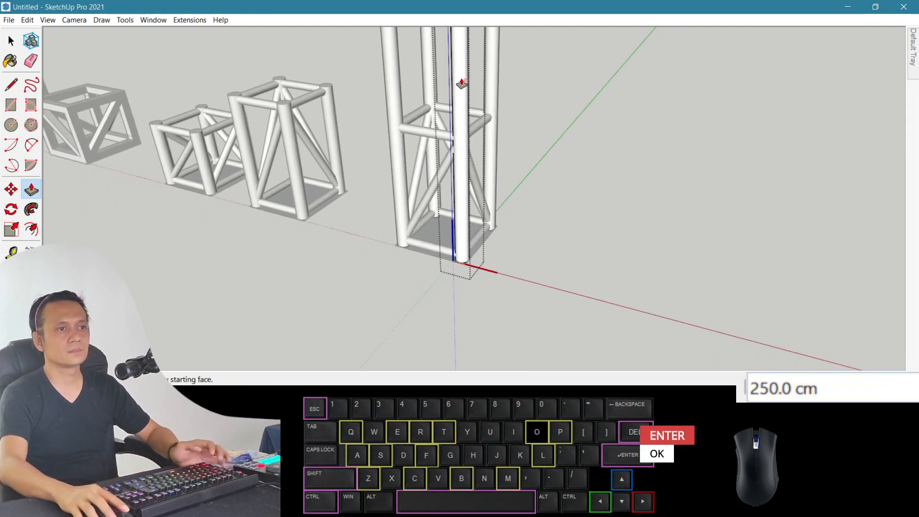
key(o)
drag(437, 154, 432, 254)
scroll(433, 123, down, 2)
drag(431, 254, 415, 298)
scroll(429, 240, down, 5)
drag(435, 240, 433, 258)
scroll(432, 259, up, 2)
shift+drag(426, 292, 413, 317)
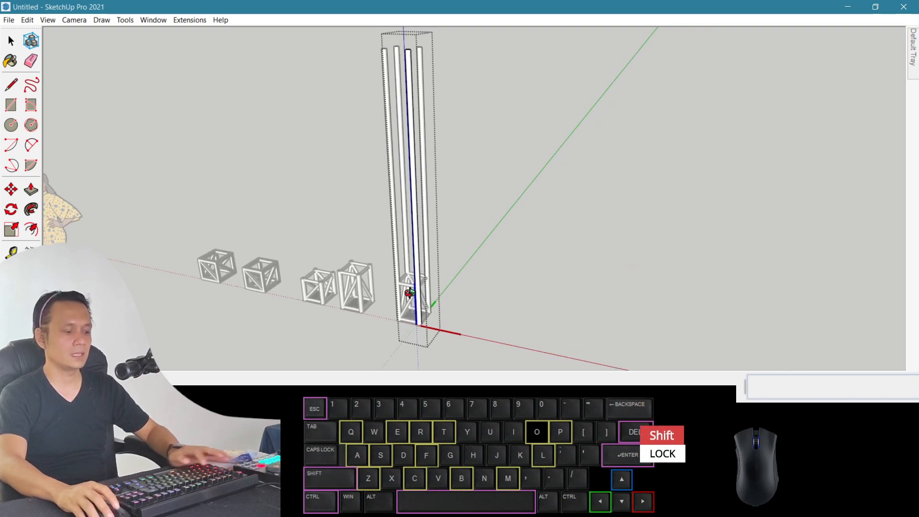
scroll(410, 293, up, 1)
key(t)
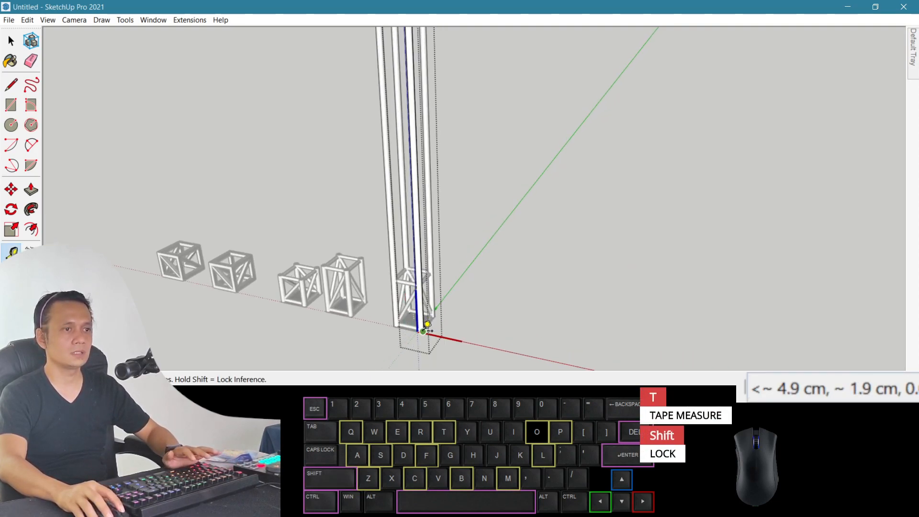
click(424, 332)
key(o)
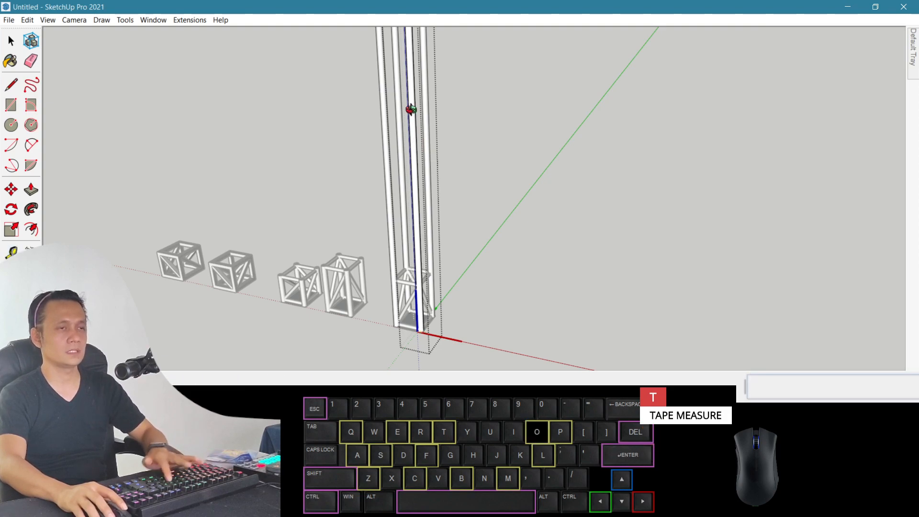
middle_drag(411, 113, 407, 307)
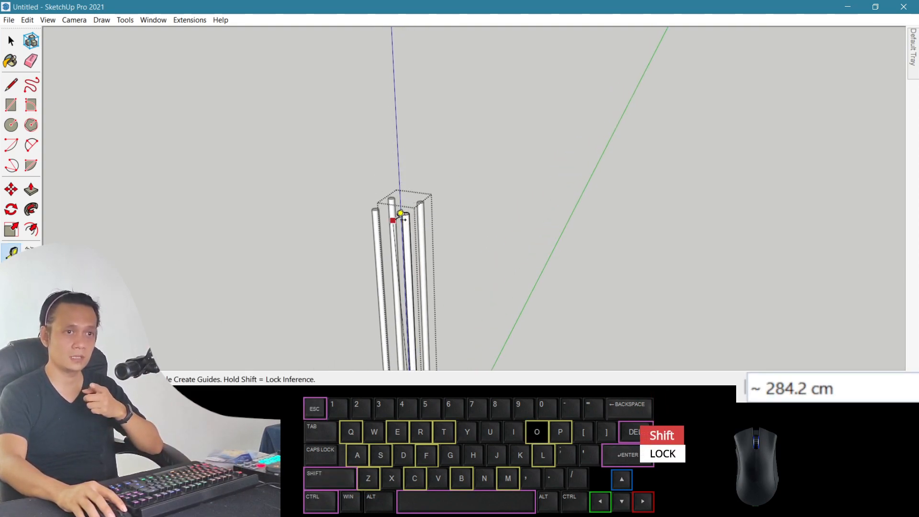
middle_drag(371, 330, 394, 136)
scroll(394, 136, down, 2)
key(space)
key(Escape)
Delete the upper ring of horizontal bars partway up the tall tower.
scroll(433, 264, up, 5)
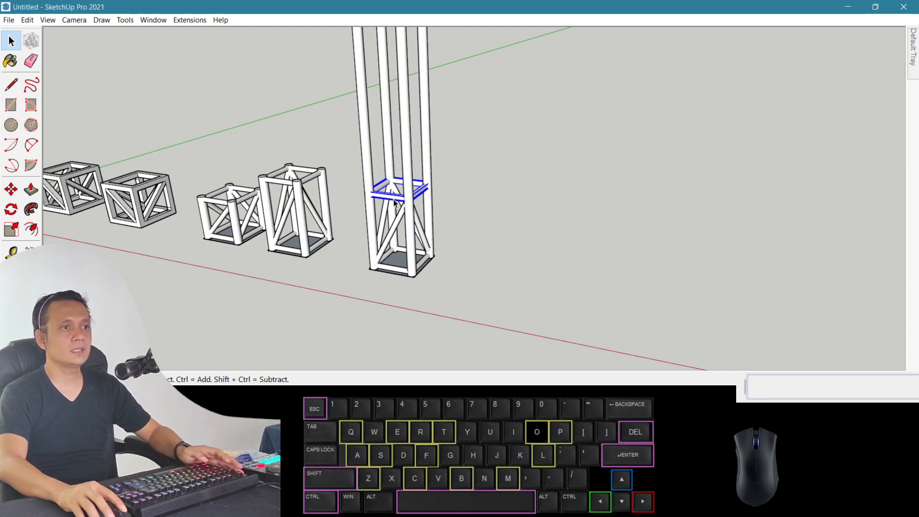
middle_drag(397, 218, 399, 193)
key(o)
shift+drag(400, 194, 361, 238)
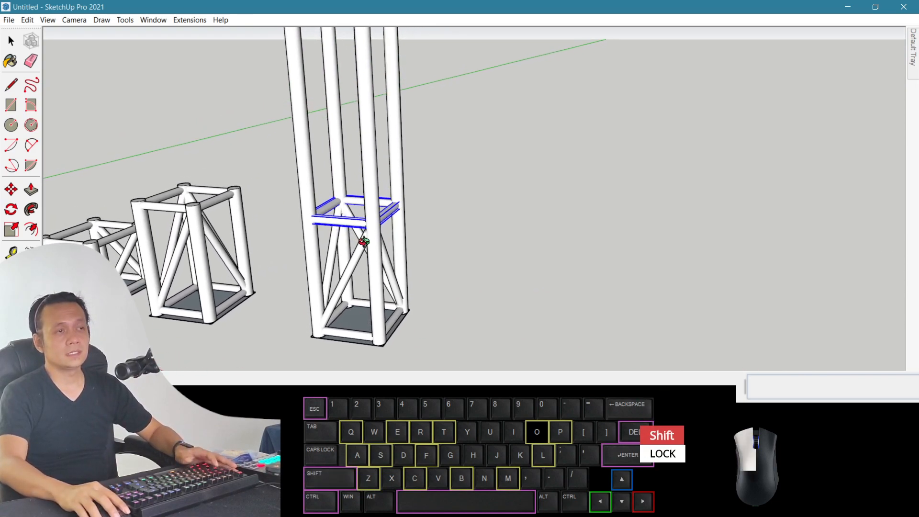
key(space)
key(Delete)
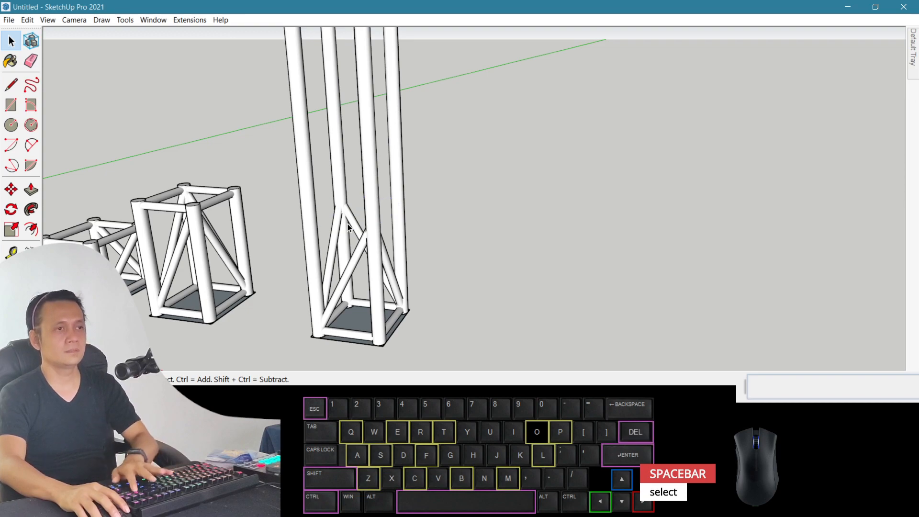
Make the tall tower's diagonal braces unique from those of the 50 cm module.
click(348, 280)
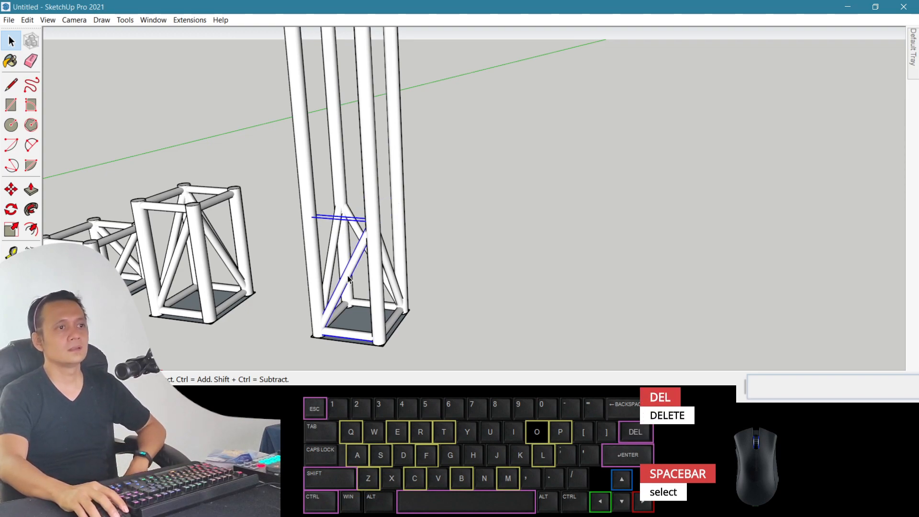
shift+click(336, 253)
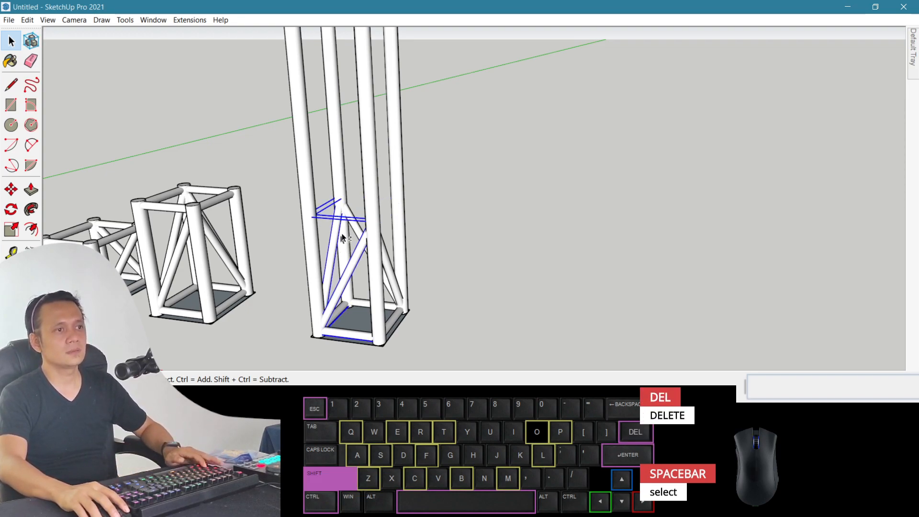
shift+click(387, 269)
right_click(393, 276)
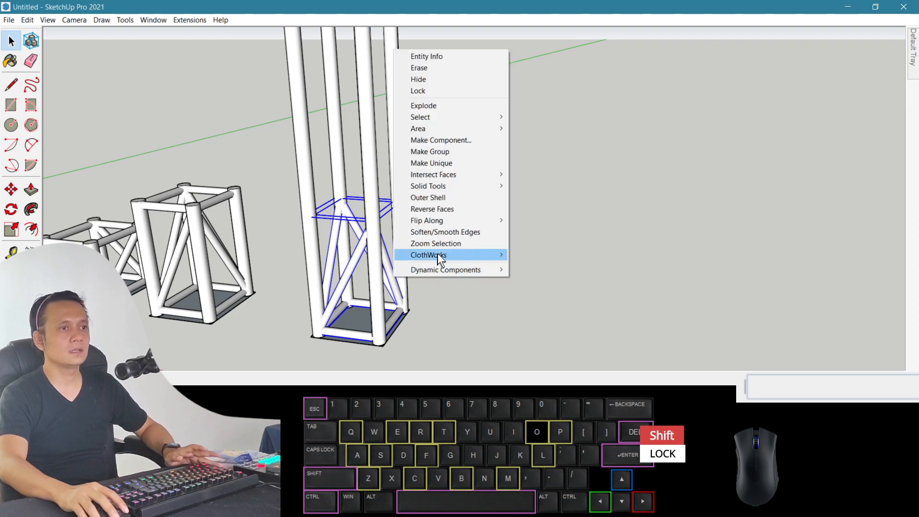
click(492, 160)
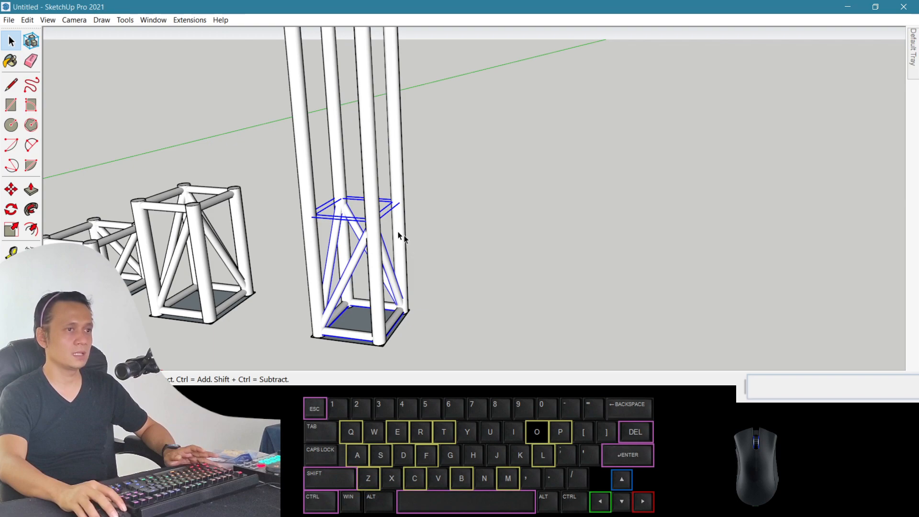
Make the base ring of horizontal bars in the tall tower unique.
right_click(360, 339)
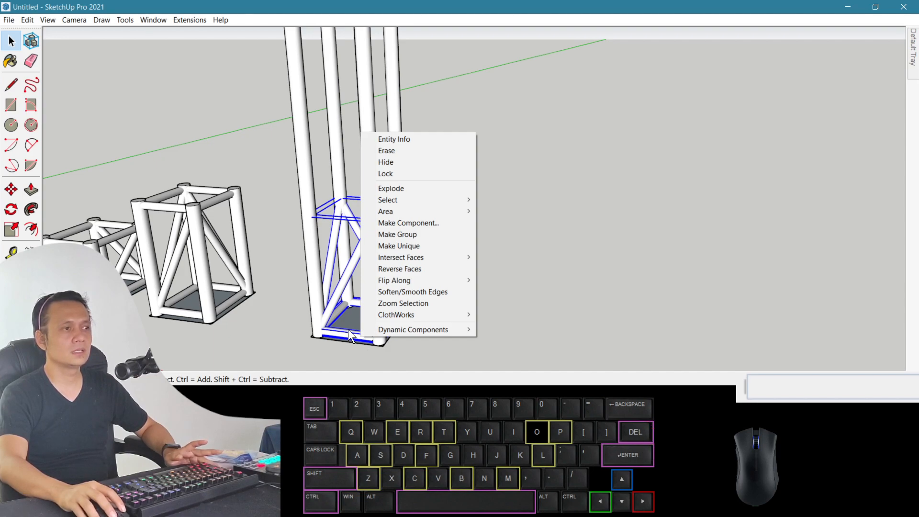
shift+click(348, 332)
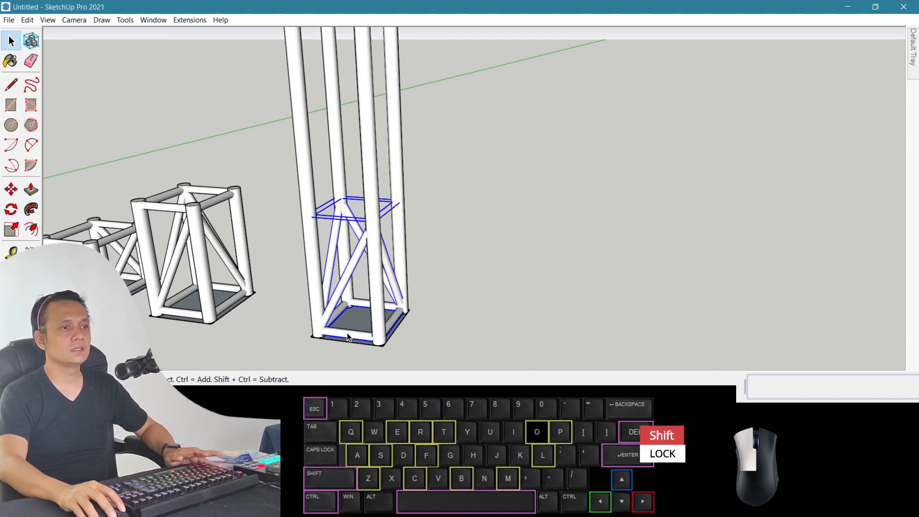
right_click(354, 334)
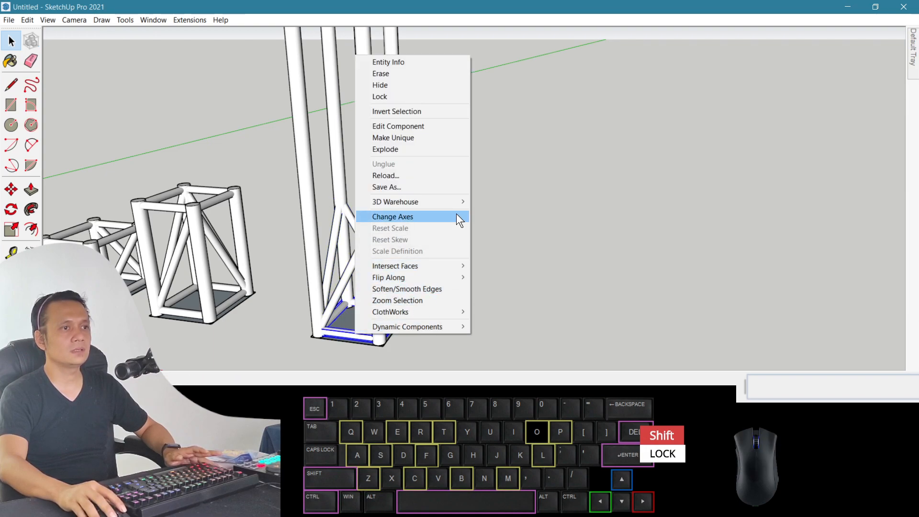
click(442, 138)
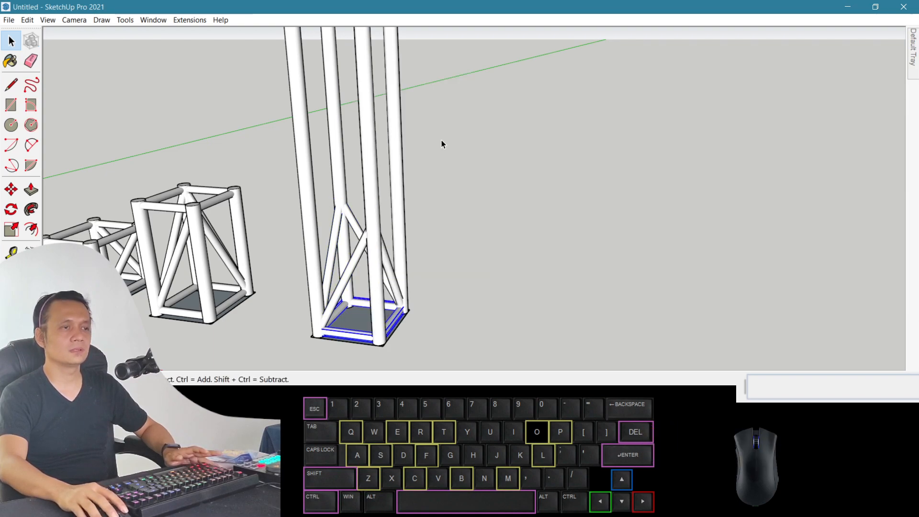
Group the tall tower's diagonal braces together with its base ring of horizontal bars.
shift+click(356, 277)
shift+click(389, 271)
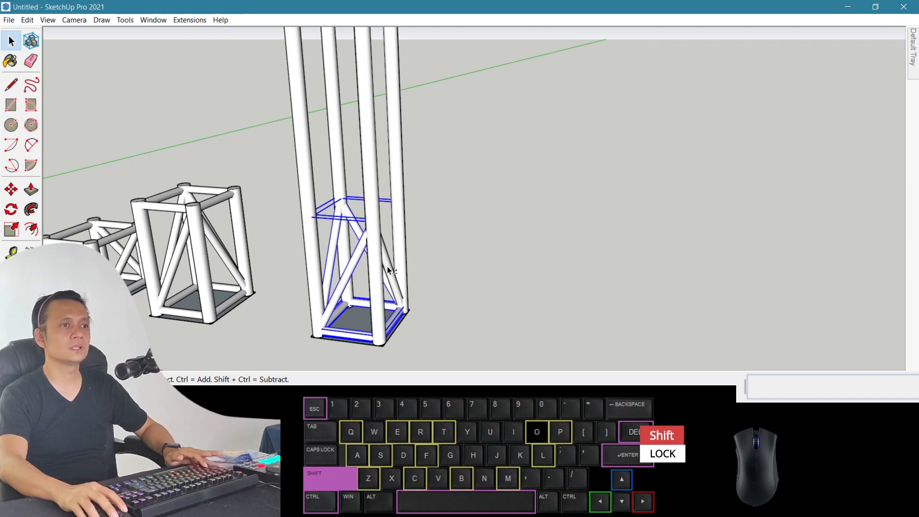
shift+click(391, 270)
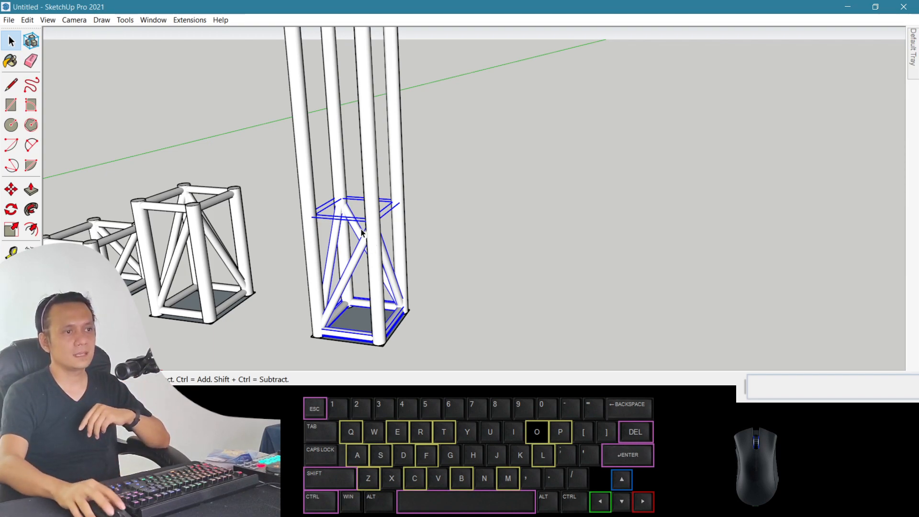
right_click(353, 338)
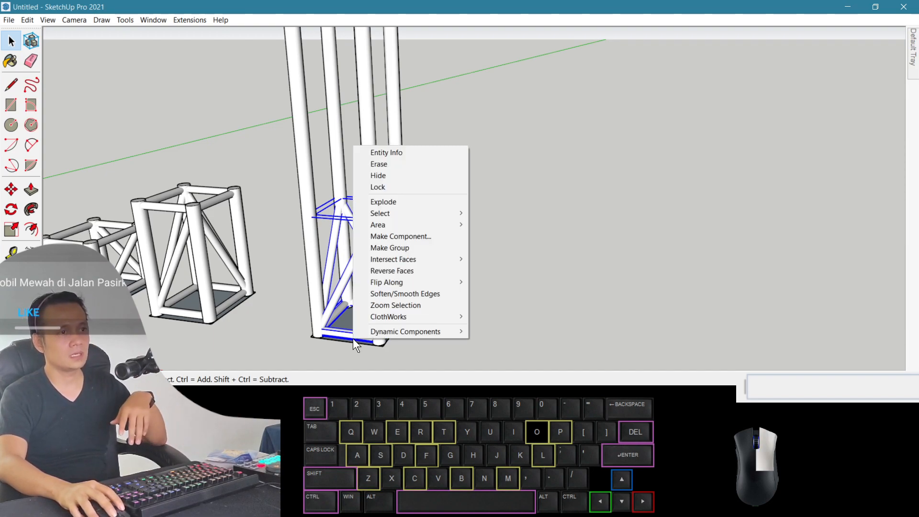
click(447, 249)
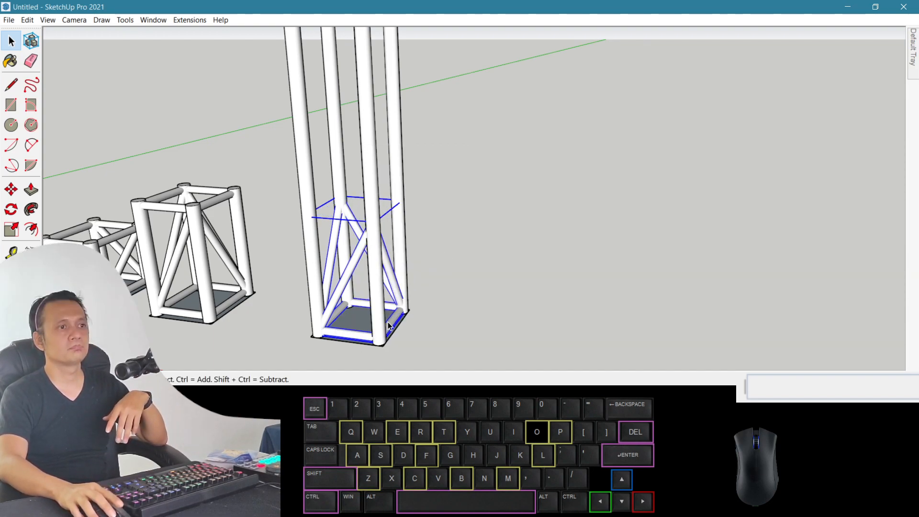
Copy the tall tower's group of braces and base ring 250 cm straight up along the blue axis.
key(m)
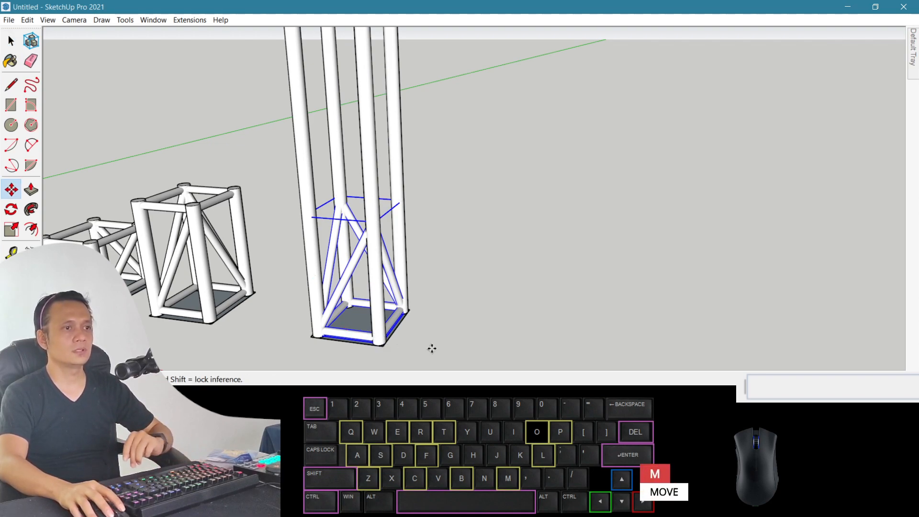
click(432, 348)
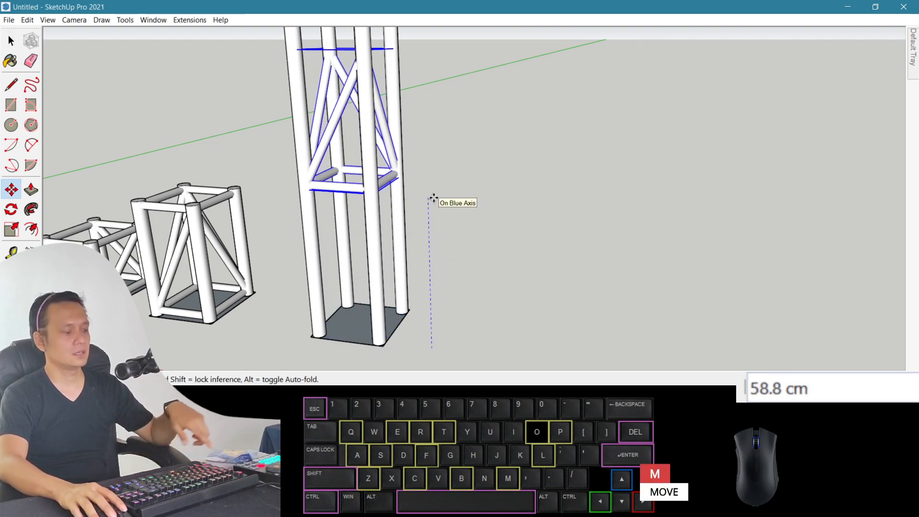
key(ctrl)
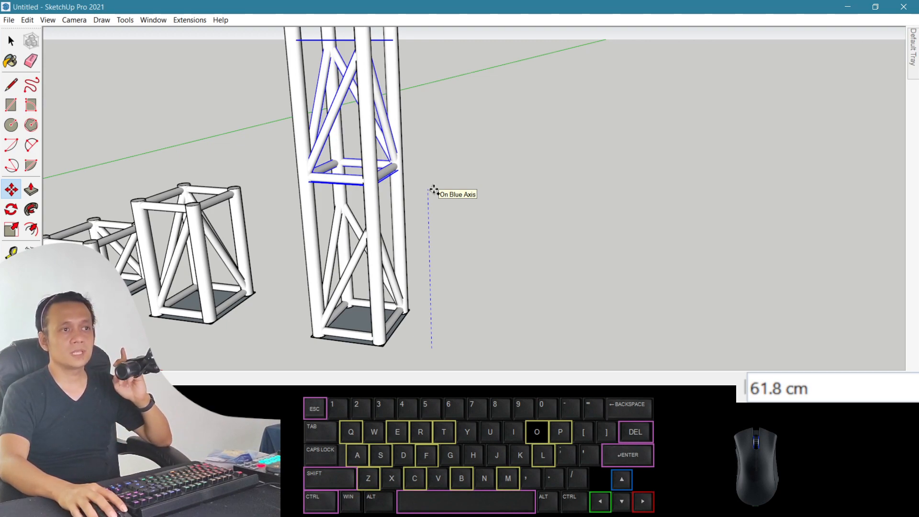
click(431, 197)
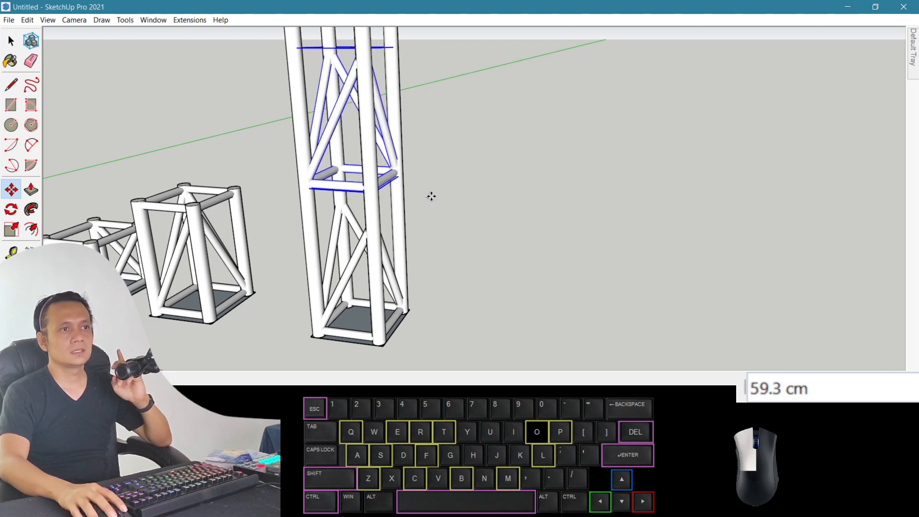
text(250)
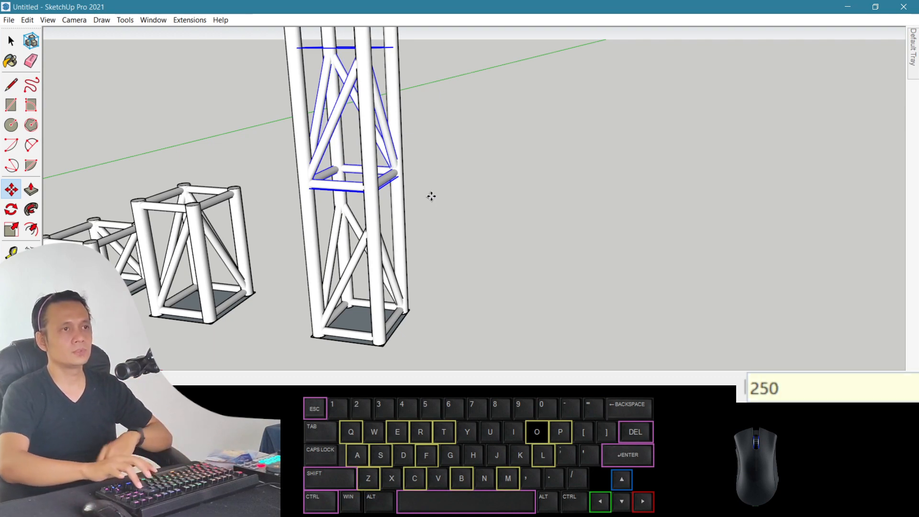
key(Return)
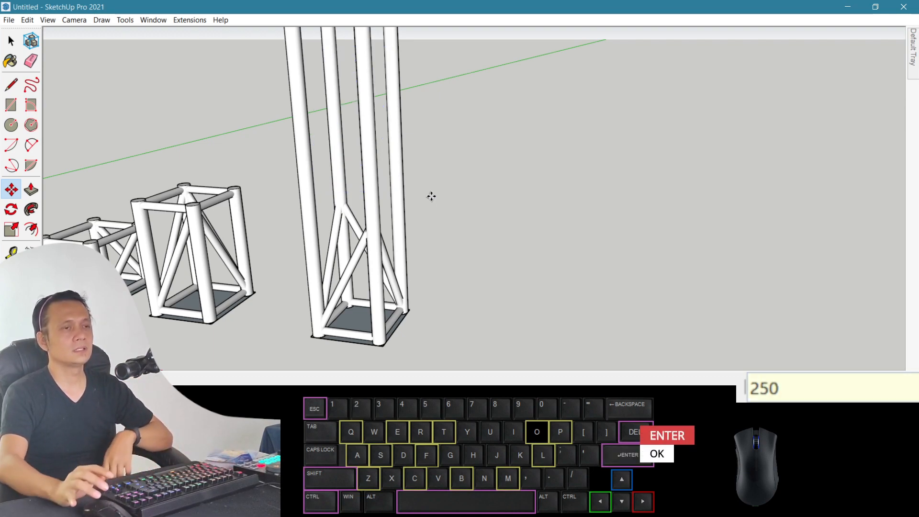
scroll(432, 197, down, 10)
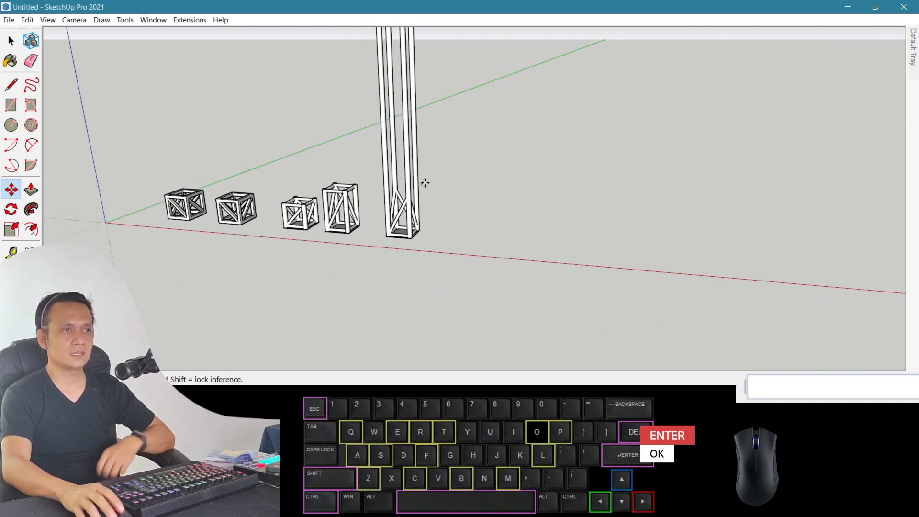
shift+drag(435, 115, 402, 220)
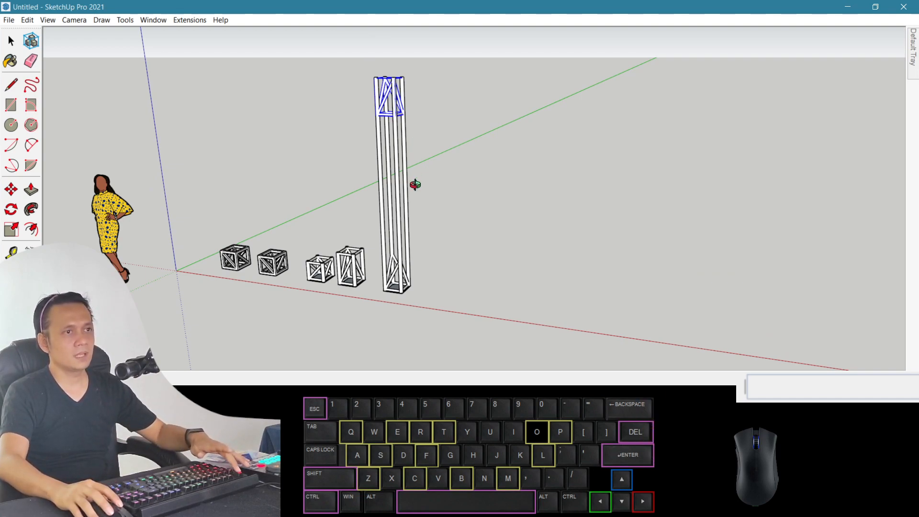
key(Escape)
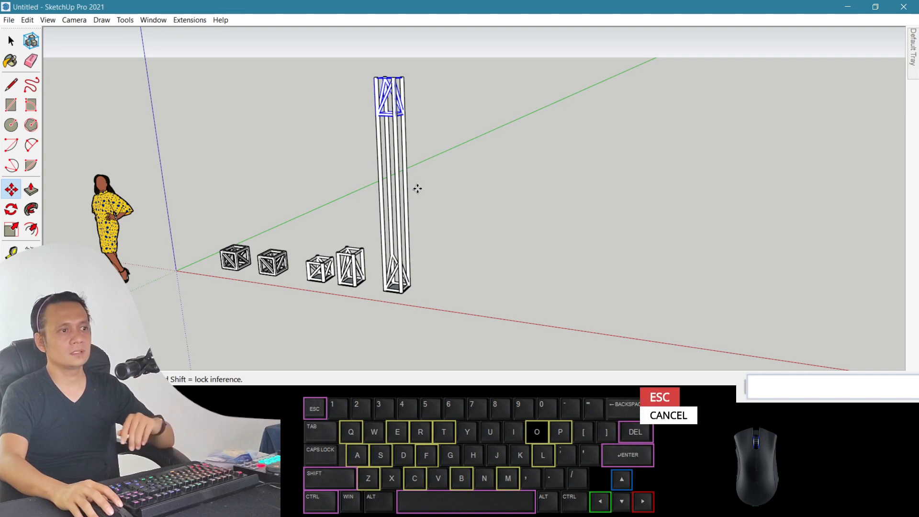
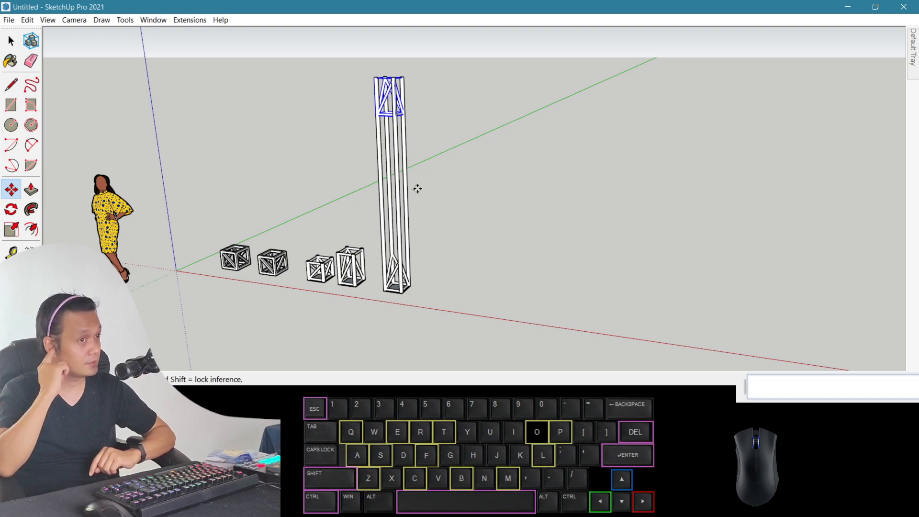
Try filling the 250 cm between the two brace groups with copies at 5, 6 and 7 equal divisions.
text(/)
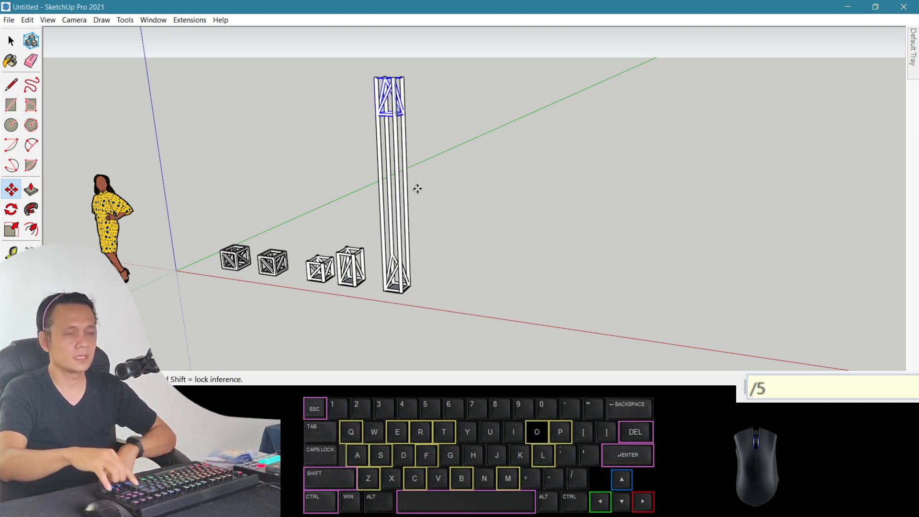
text(5)
key(Return)
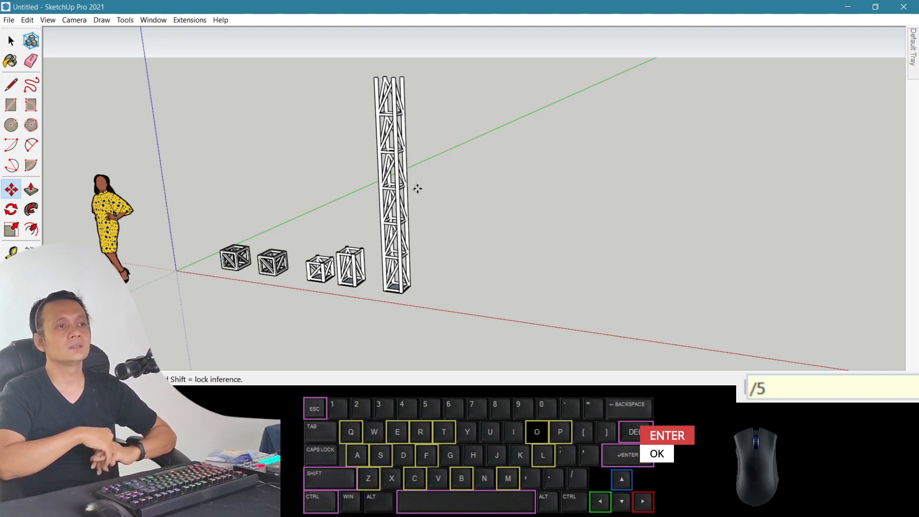
text(/6)
key(Return)
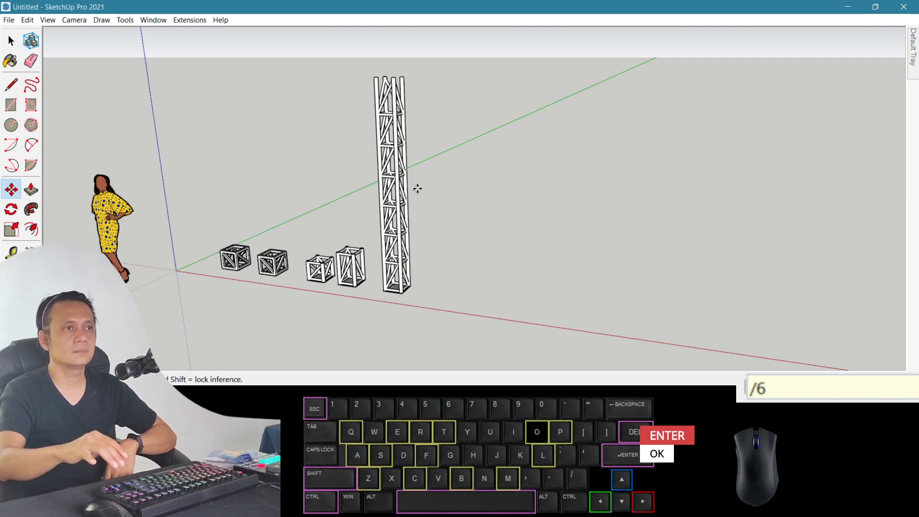
text(/7)
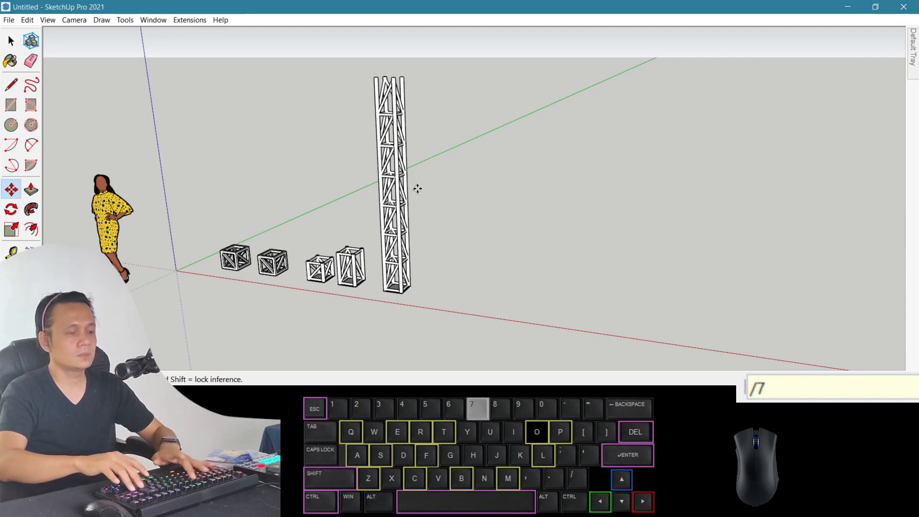
key(Return)
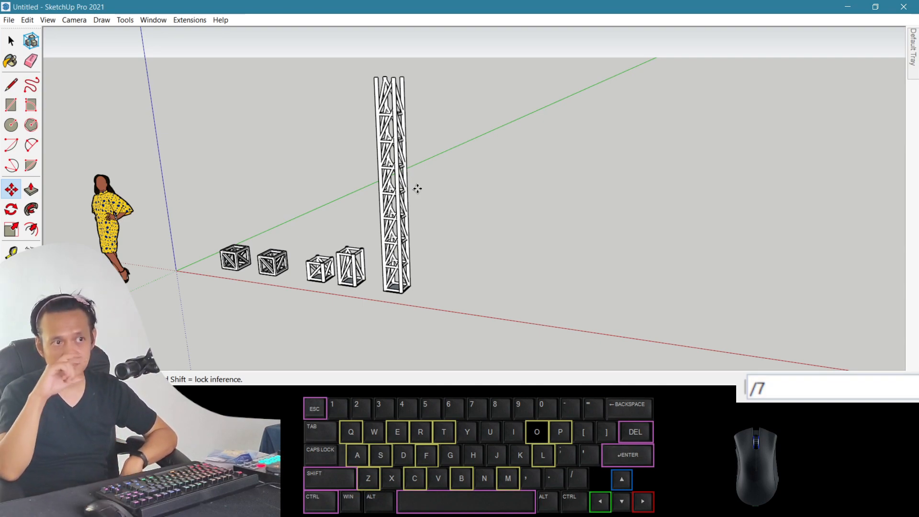
Set the brace group copies along the tall tower to 5 equal divisions.
scroll(398, 278, up, 3)
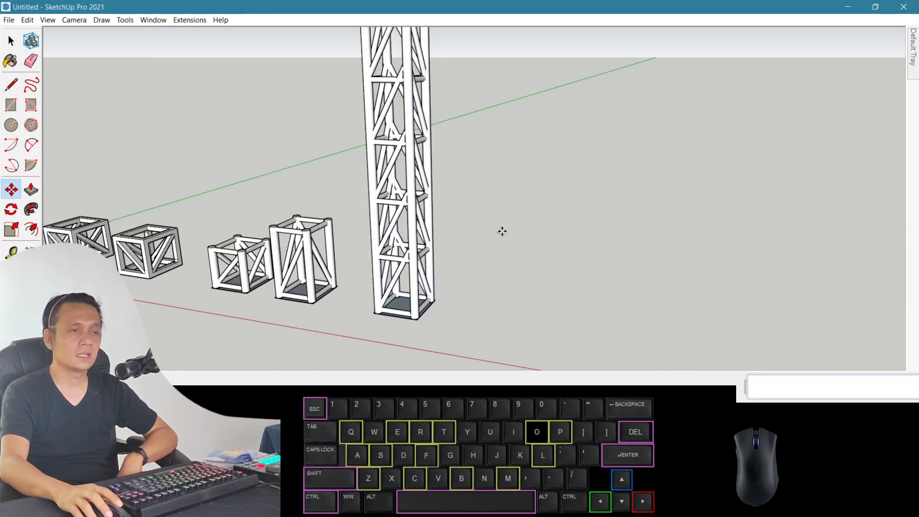
scroll(498, 275, up, 2)
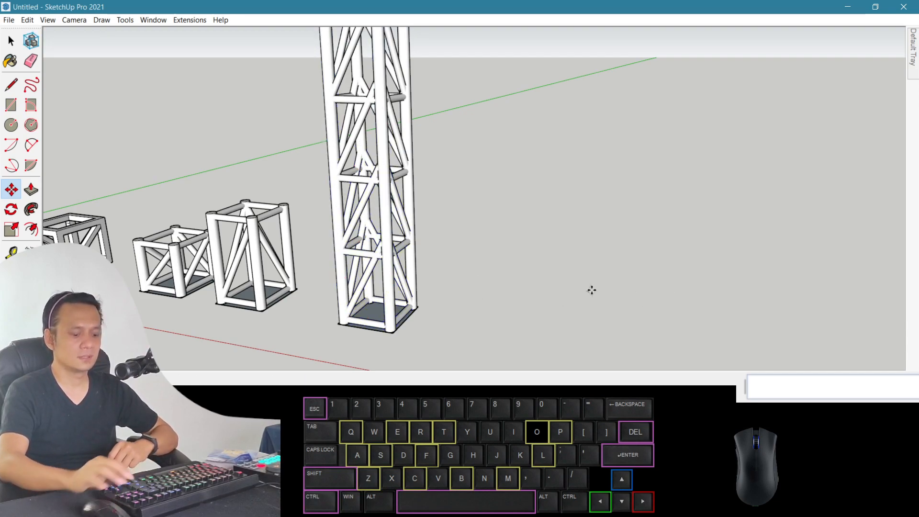
key(Return)
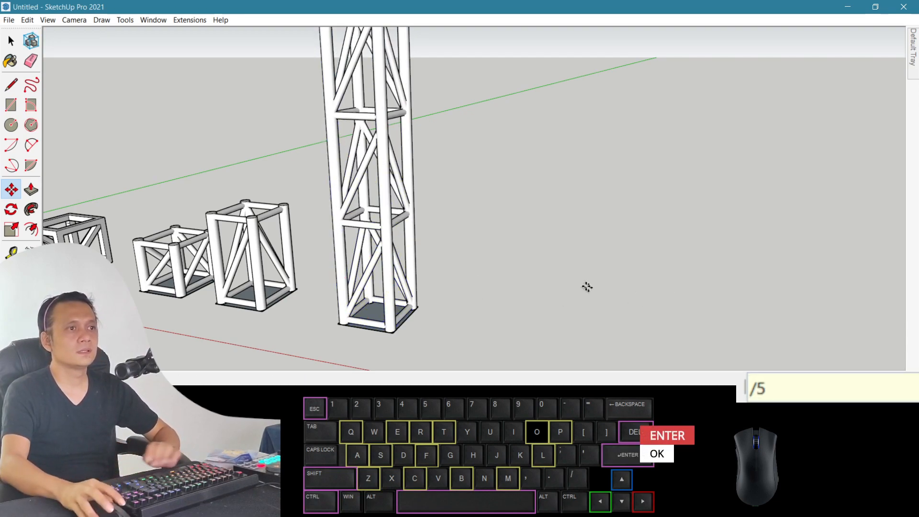
key(space)
key(Escape)
Stack a copy of the 50 cm module on top of the original, 50 cm higher.
key(o)
drag(455, 273, 445, 222)
drag(359, 215, 303, 309)
key(space)
drag(232, 154, 400, 358)
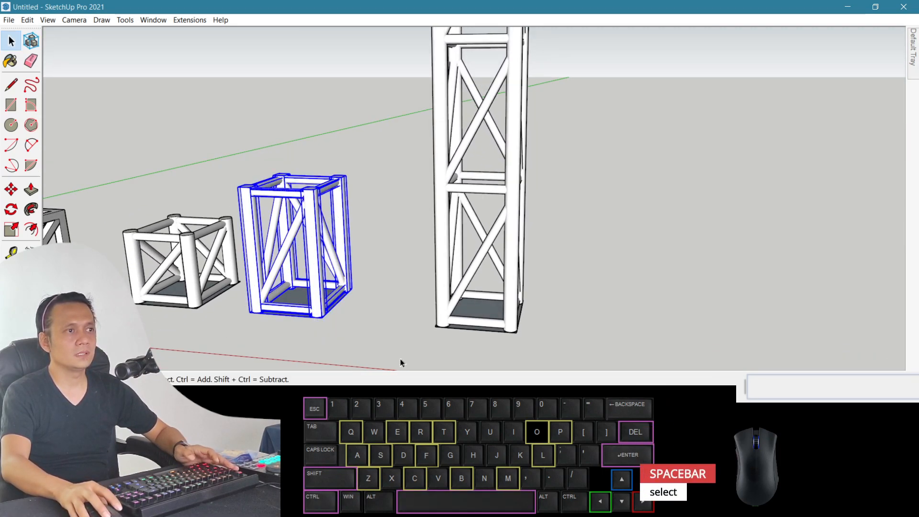
key(m)
click(315, 315)
key(ctrl)
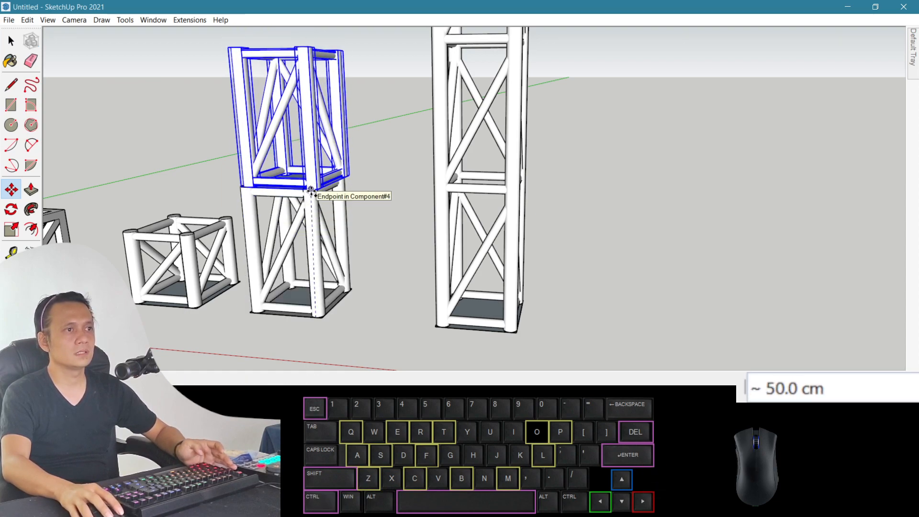
click(306, 190)
key(space)
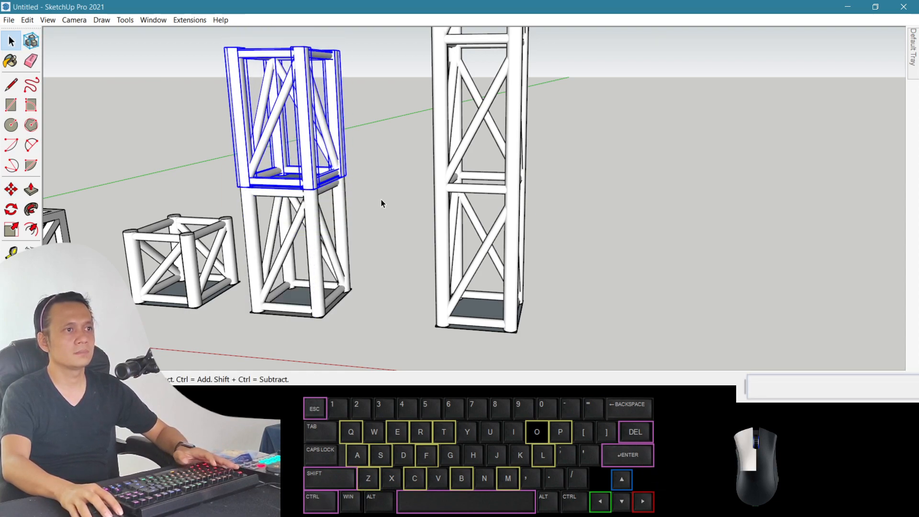
click(382, 199)
Compare the joint between the two stacked 50 cm modules with the repeated brace sections of the tall tower.
key(o)
drag(381, 225, 431, 189)
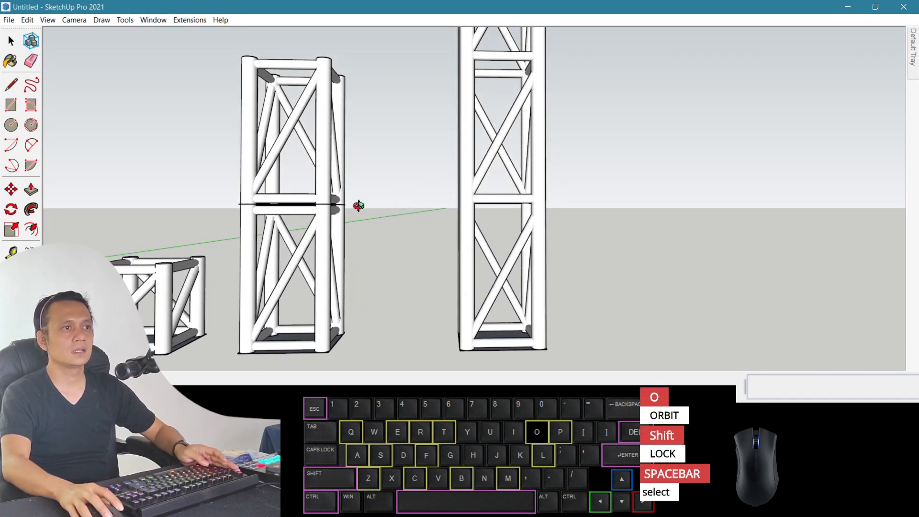
drag(366, 201, 472, 210)
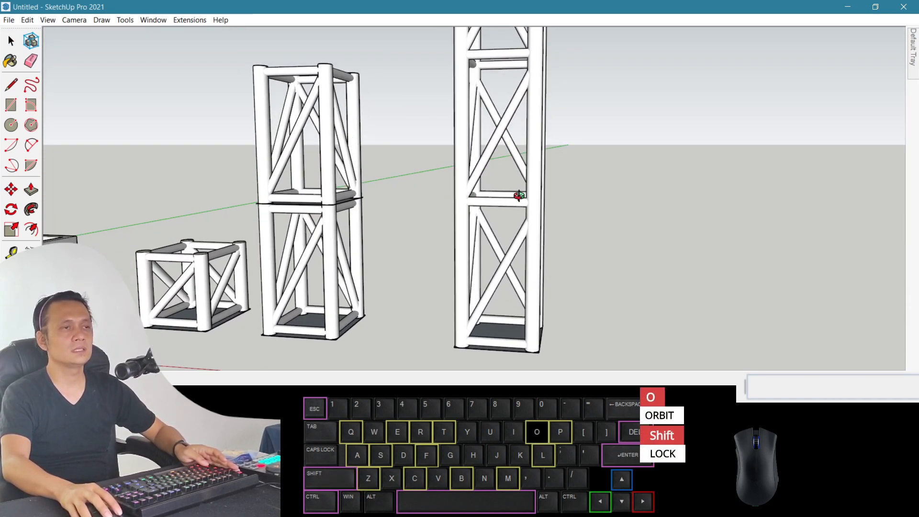
drag(425, 190, 519, 250)
scroll(456, 246, down, 3)
scroll(479, 267, up, 3)
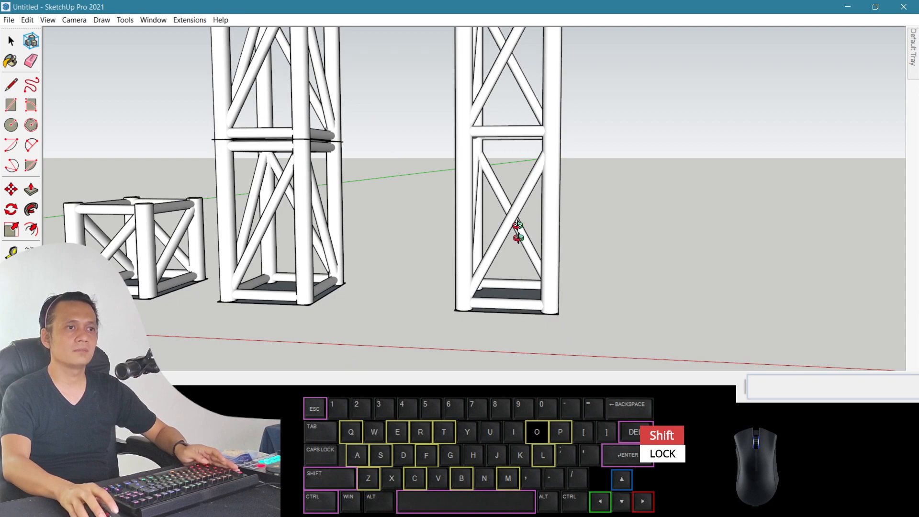
mouse_move(513, 138)
middle_down()
mouse_move(515, 123)
mouse_move(504, 132)
middle_up()
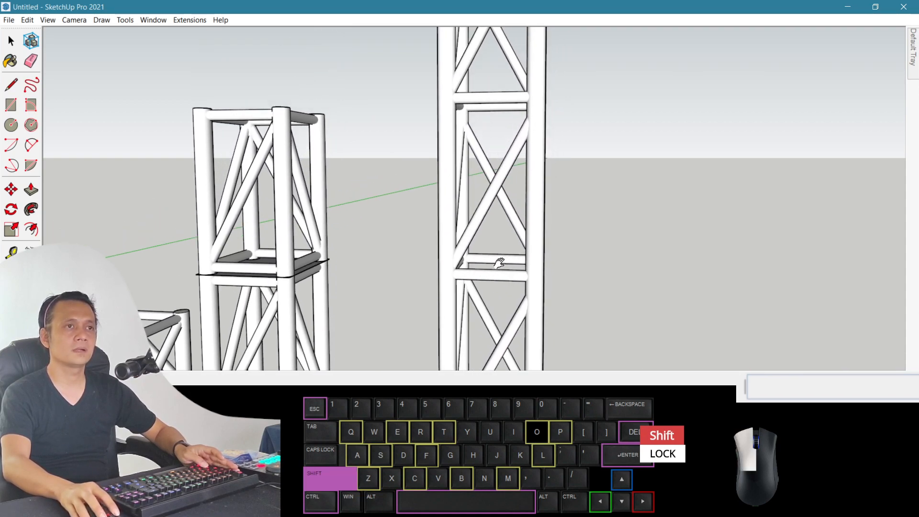
middle_drag(504, 99, 463, 285)
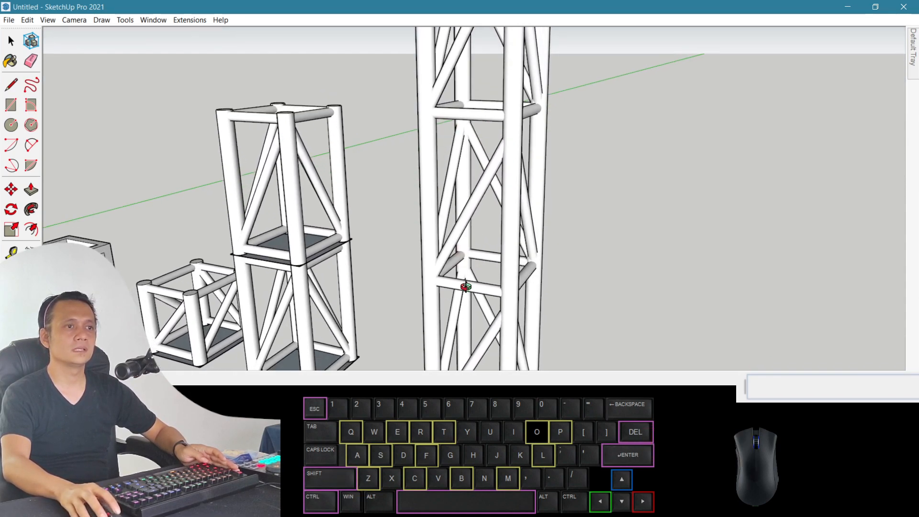
scroll(472, 256, down, 6)
scroll(460, 268, down, 3)
scroll(458, 265, down, 3)
scroll(464, 119, up, 2)
shift+drag(464, 203, 428, 167)
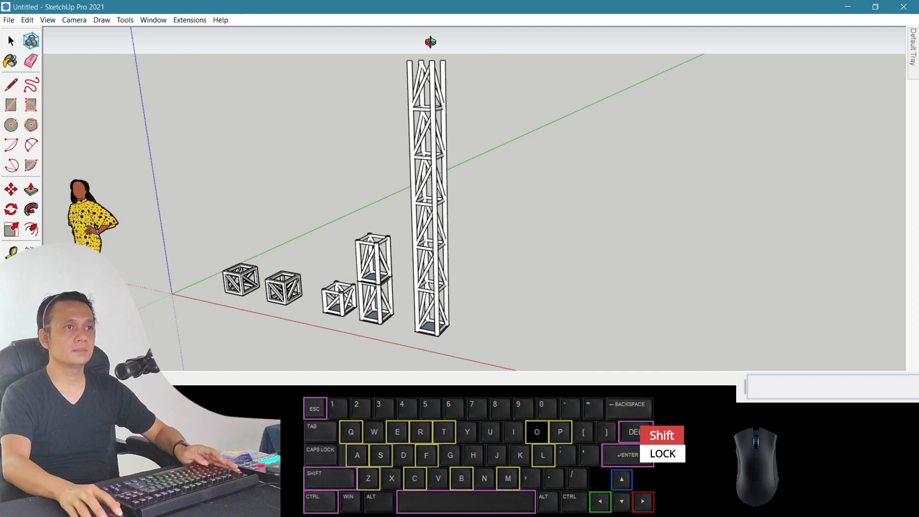
key(t)
click(441, 324)
key(space)
Copy the base plate of the upper stacked 50 cm module to the clipboard.
scroll(443, 89, up, 3)
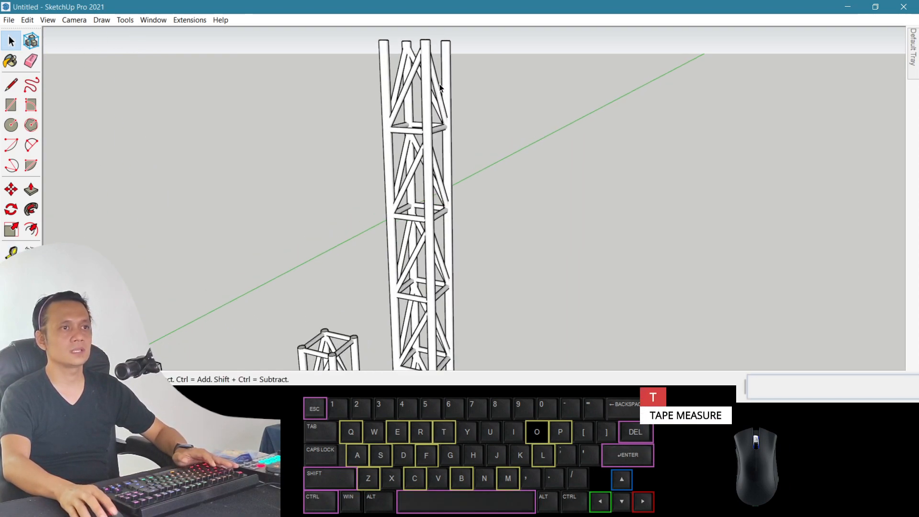
key(o)
drag(369, 75, 452, 148)
scroll(456, 228, up, 2)
shift+drag(458, 277, 508, 170)
shift+drag(517, 297, 483, 191)
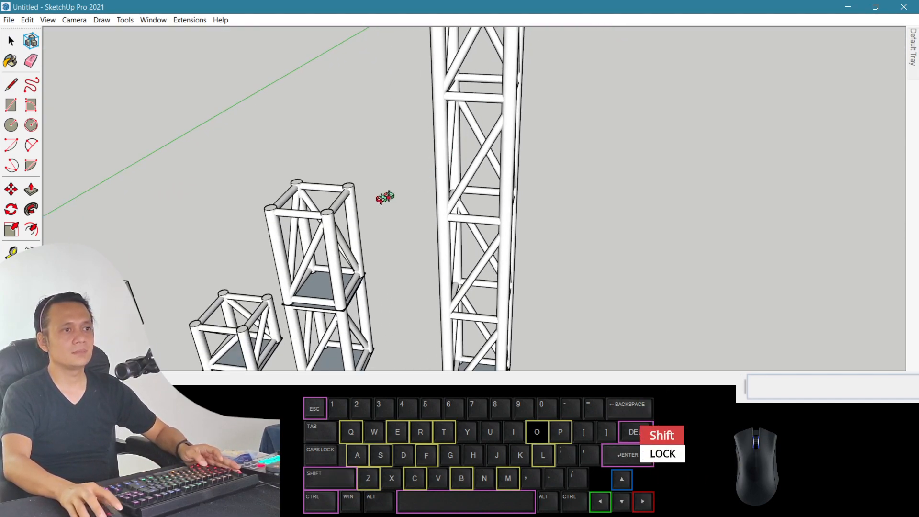
key(space)
key(ctrl)
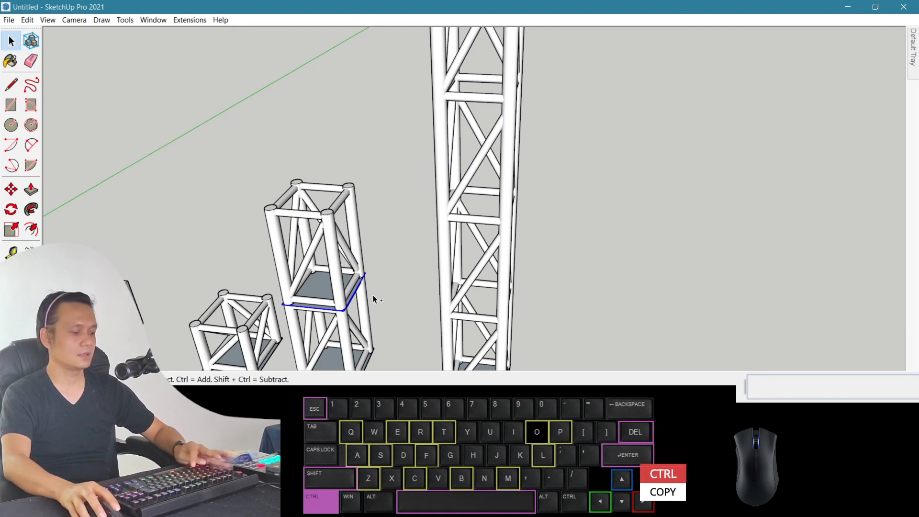
Paste the copied base plate onto the top ends of the tall tower's four posts.
key(o)
shift+drag(479, 99, 428, 290)
scroll(402, 192, up, 3)
shift+drag(400, 191, 466, 273)
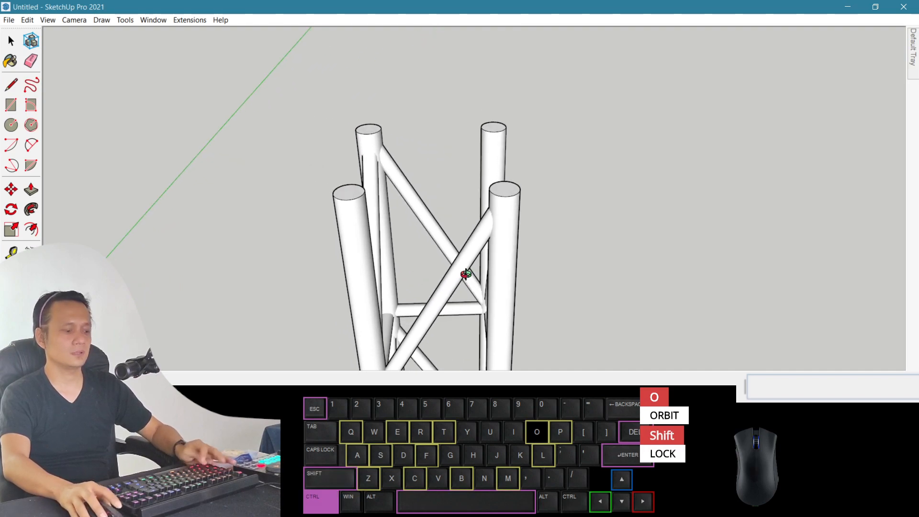
key(ctrl+v)
click(334, 195)
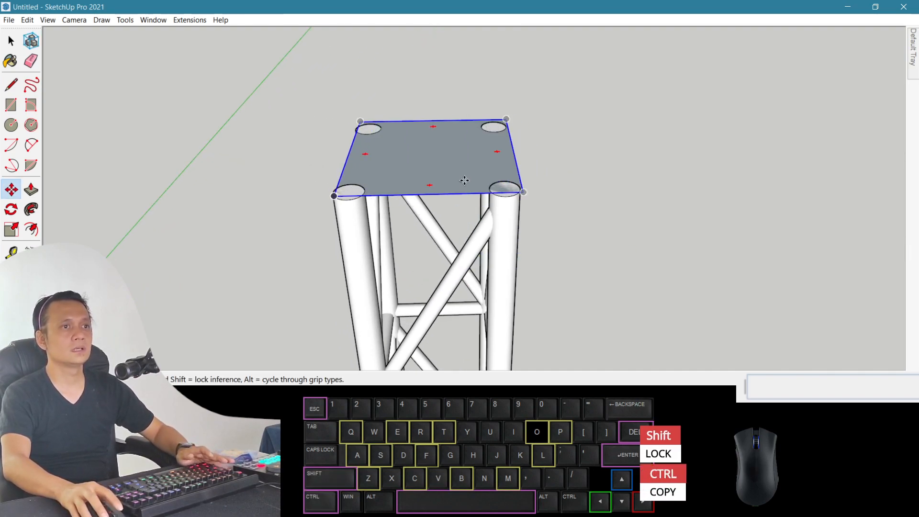
Move the tower's top plate along the green axis until its edge aligns with the outer side of the near corner post.
key(o)
drag(401, 172, 511, 199)
scroll(511, 199, up, 4)
drag(455, 188, 539, 157)
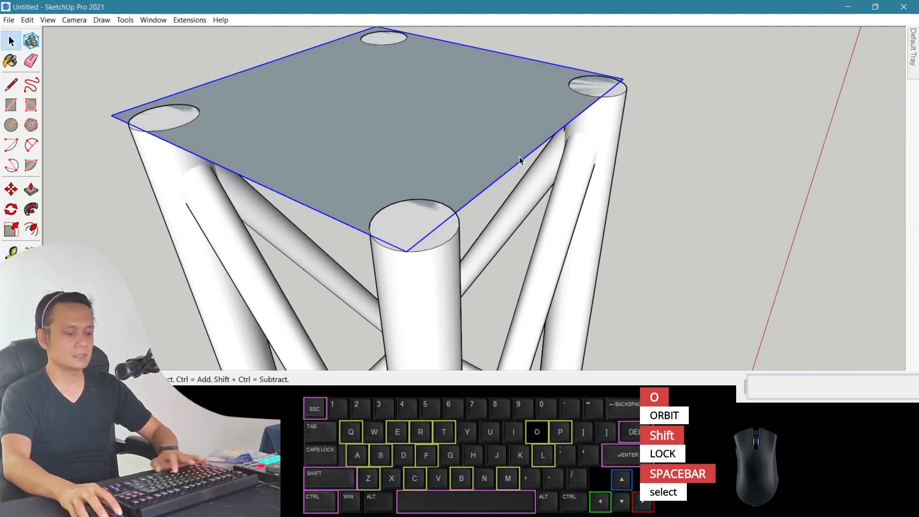
key(m)
click(520, 161)
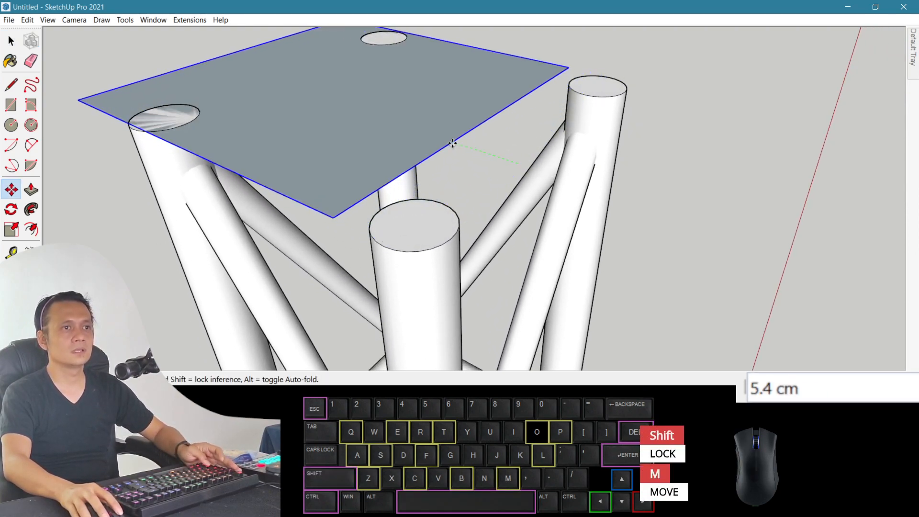
key(shift)
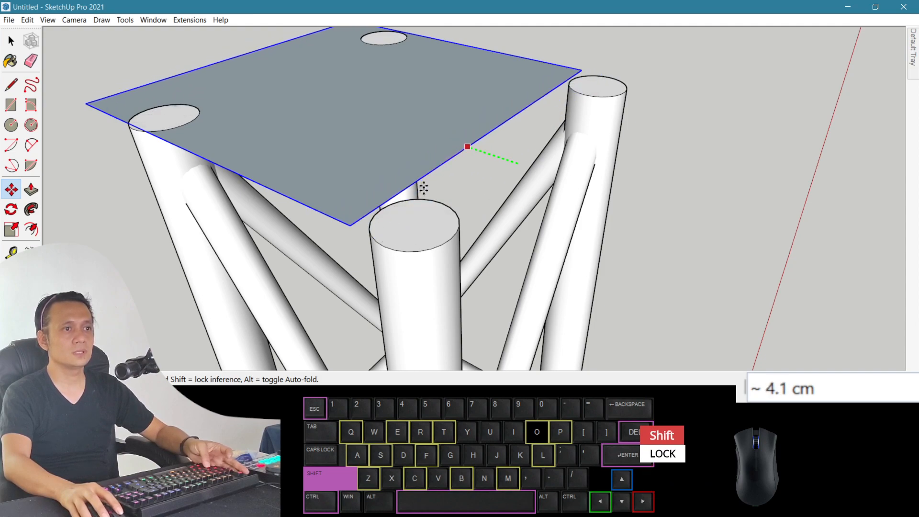
click(451, 240)
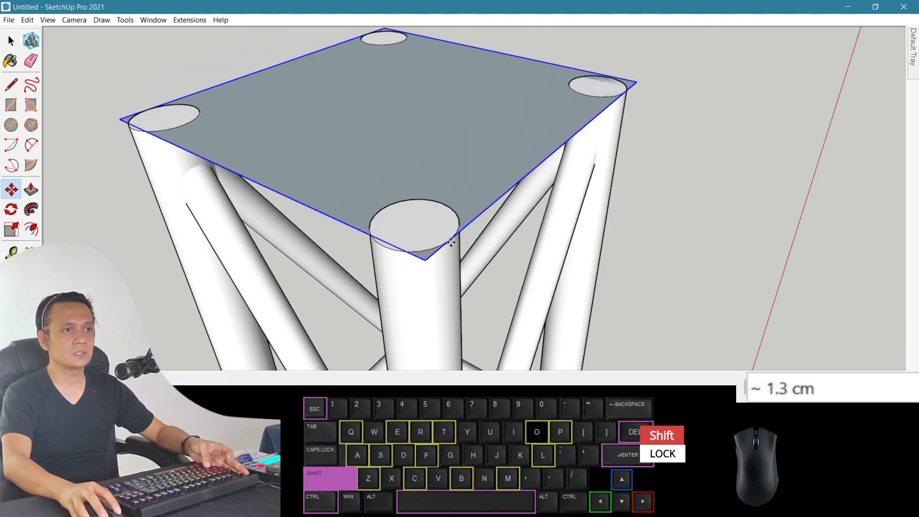
Move the top plate along the red axis until its adjacent edge aligns with the outer side of the posts.
click(312, 209)
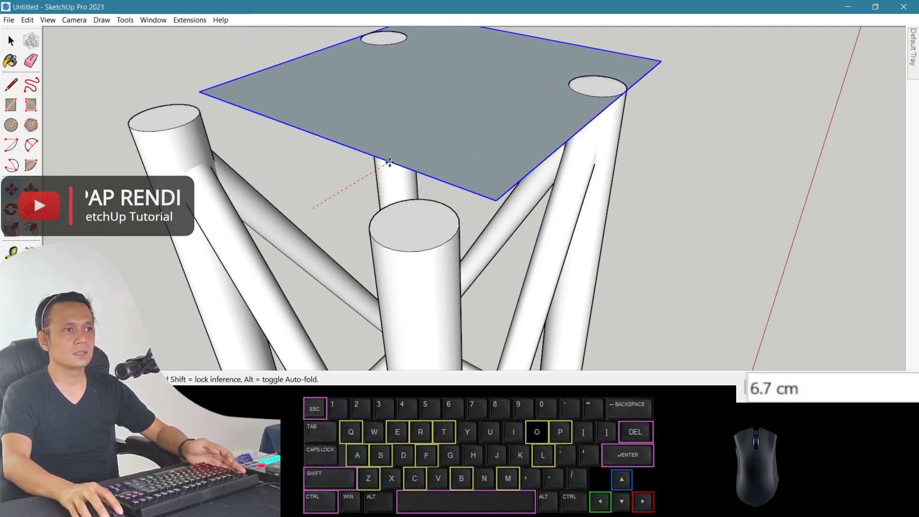
key(shift)
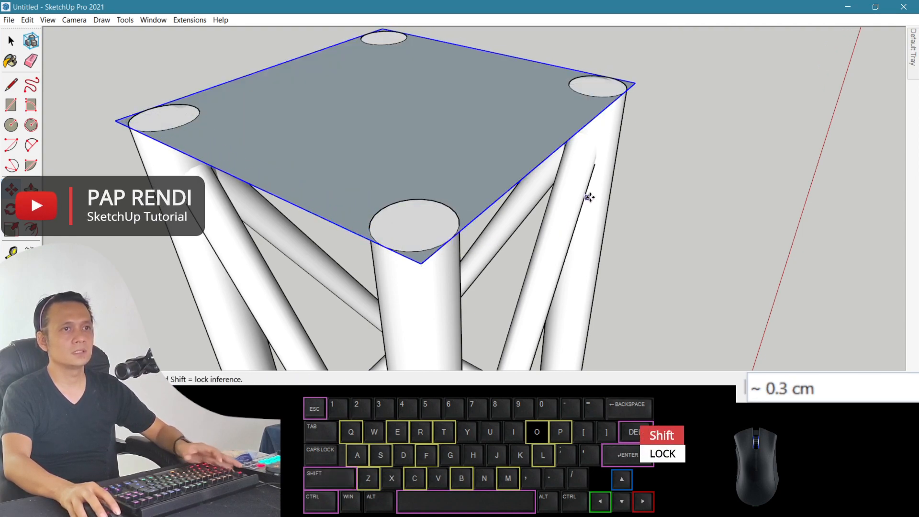
key(space)
Open the top plate for editing and extrude its face with Push/Pull by 1 cm.
middle_drag(484, 199, 417, 180)
drag(417, 180, 353, 199)
scroll(353, 200, down, 1)
mouse_move(431, 165)
mouse_down()
mouse_move(404, 162)
mouse_move(431, 177)
mouse_move(434, 163)
mouse_up()
key(space)
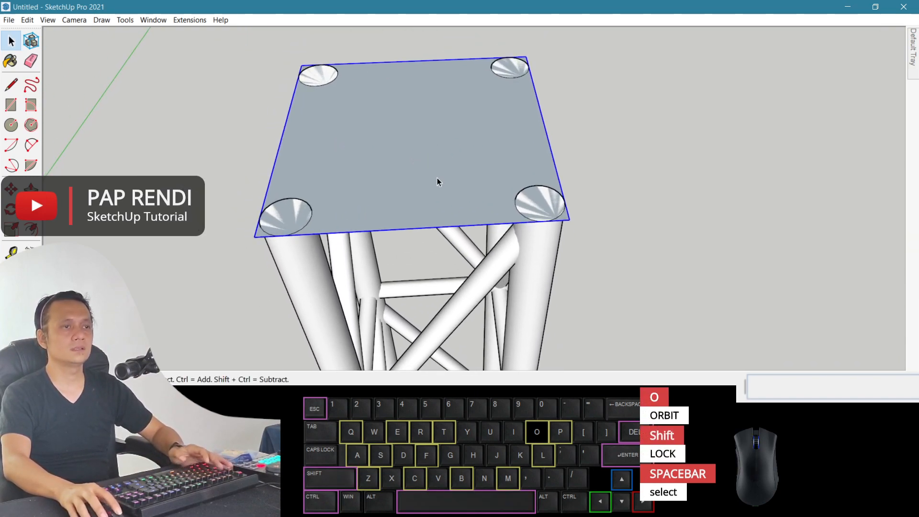
double_click(399, 158)
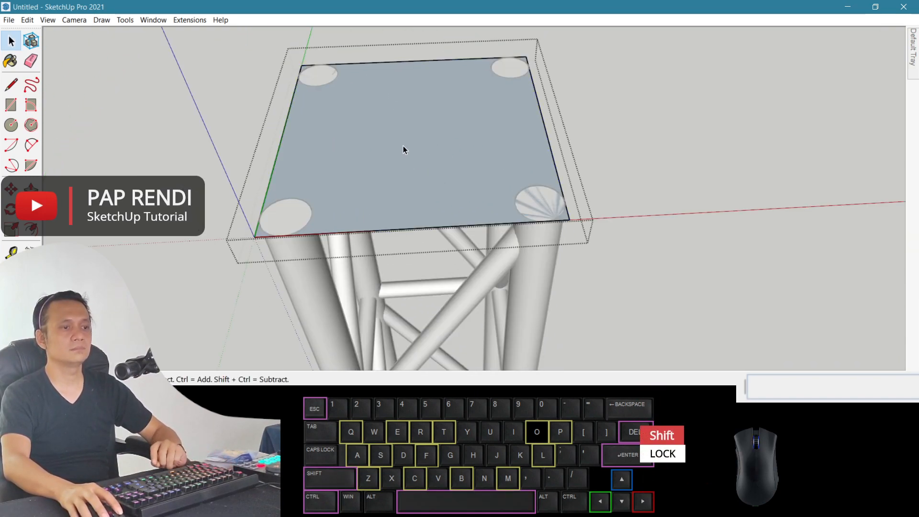
key(p)
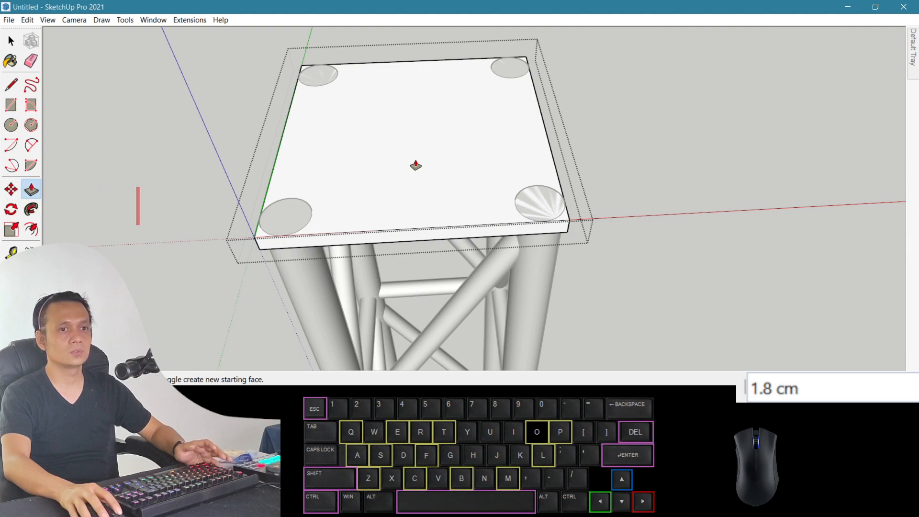
text(1)
key(Return)
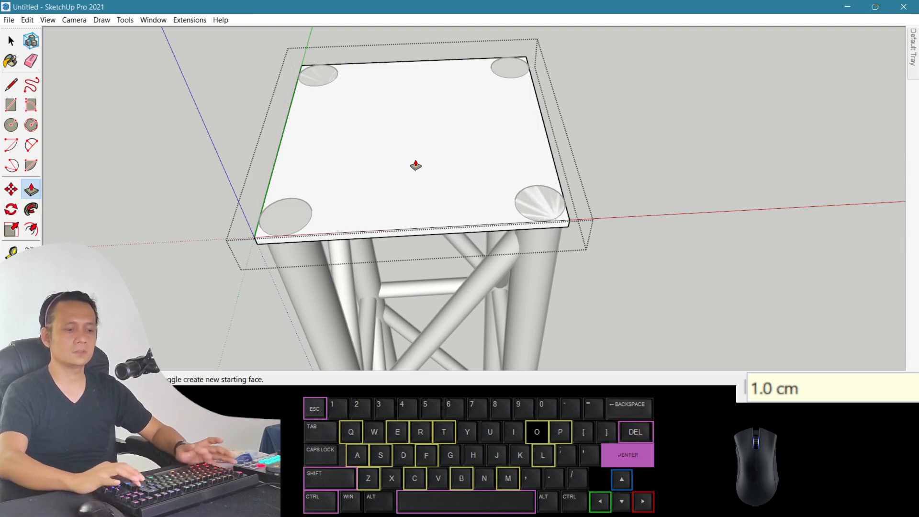
key(space)
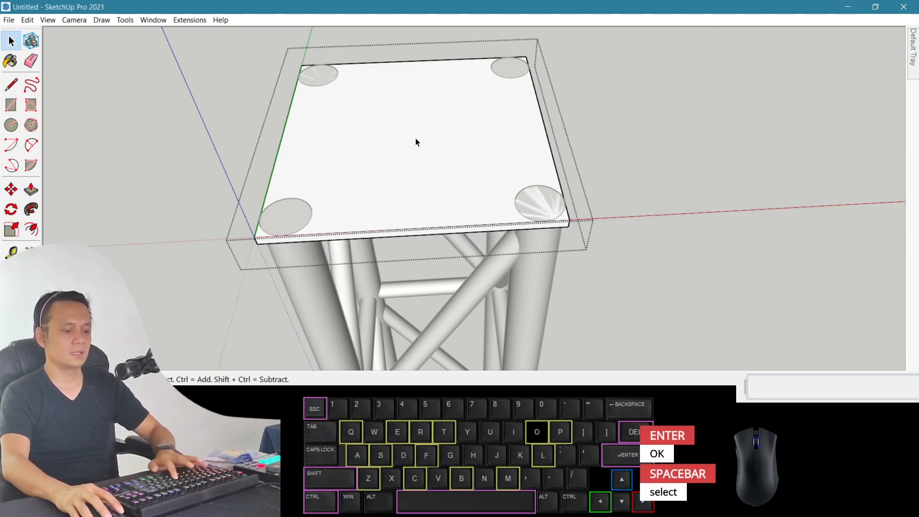
Offset the outline of the plate's top face 7 cm inward.
key(o)
drag(420, 119, 417, 197)
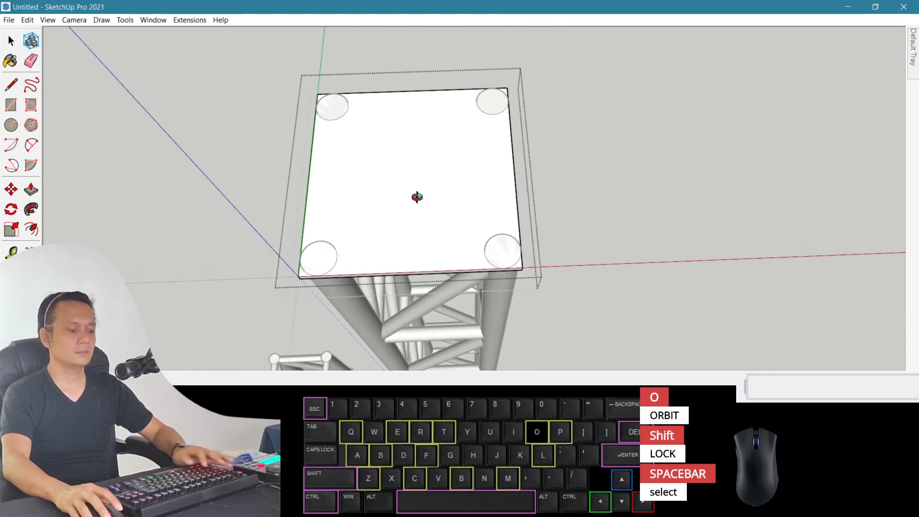
key(f)
click(515, 178)
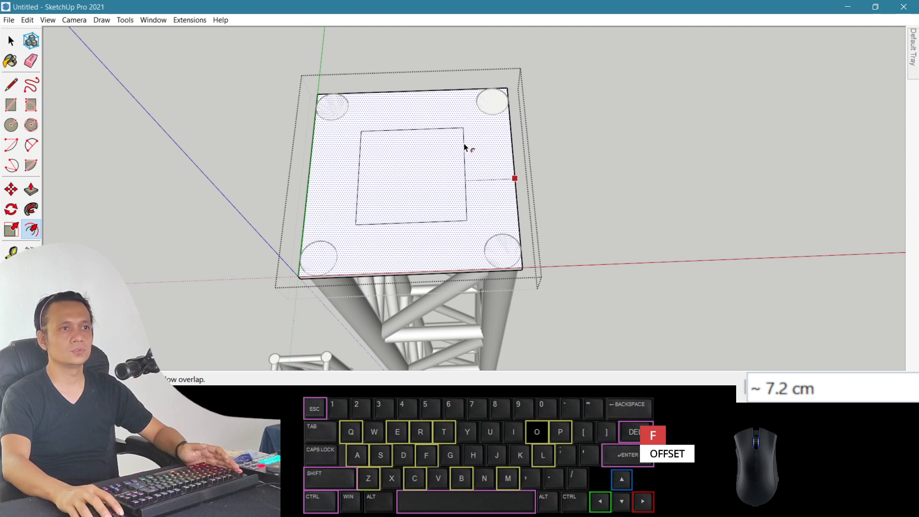
text(7)
key(Return)
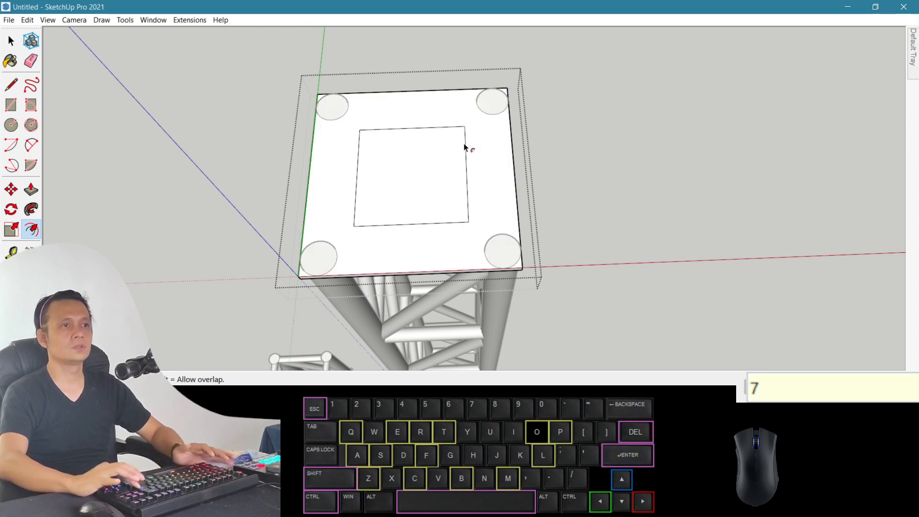
Rotate the inner square face 45° about its centre to form a diamond.
key(space)
click(447, 183)
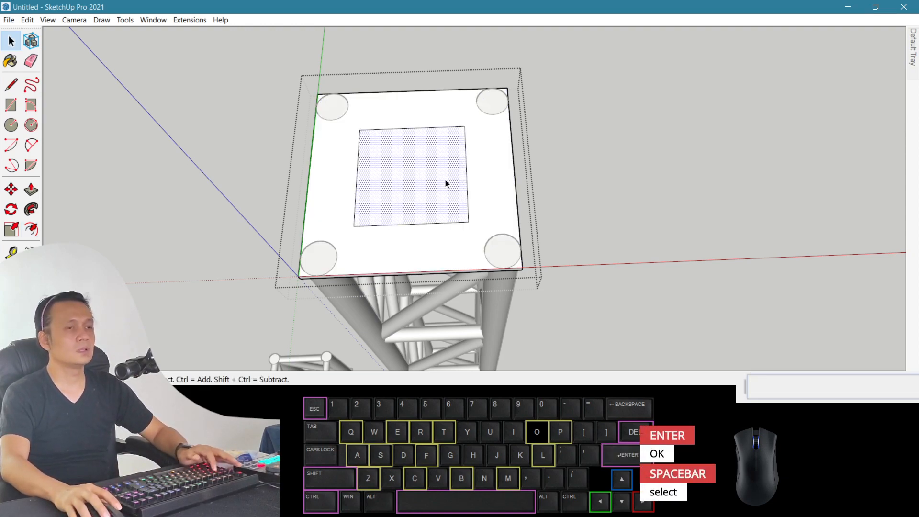
key(q)
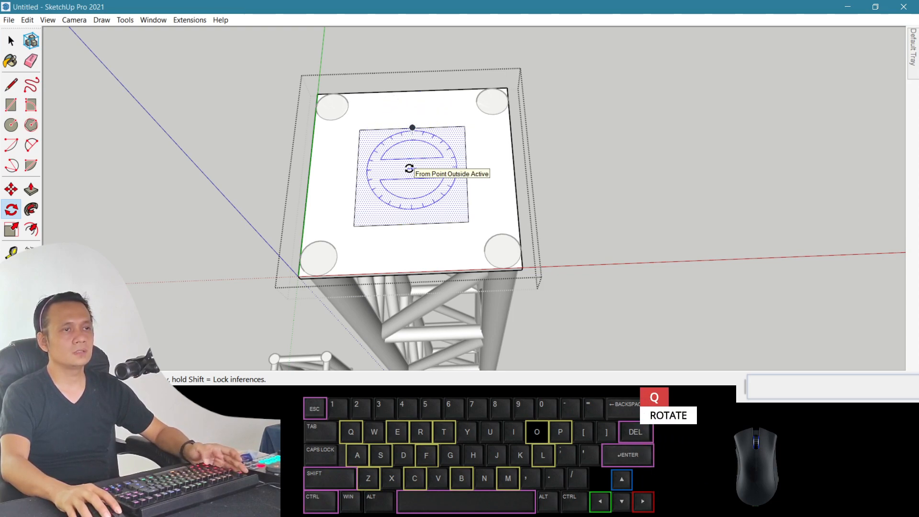
key(shift)
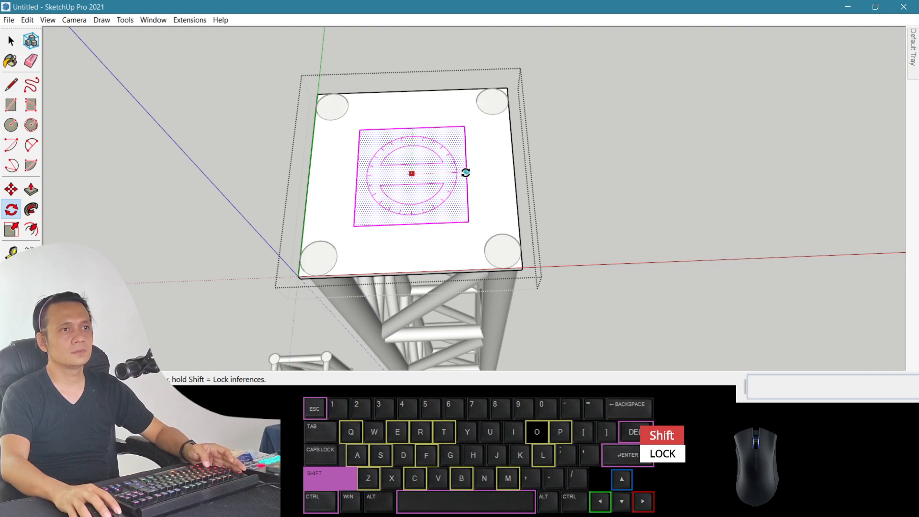
click(514, 170)
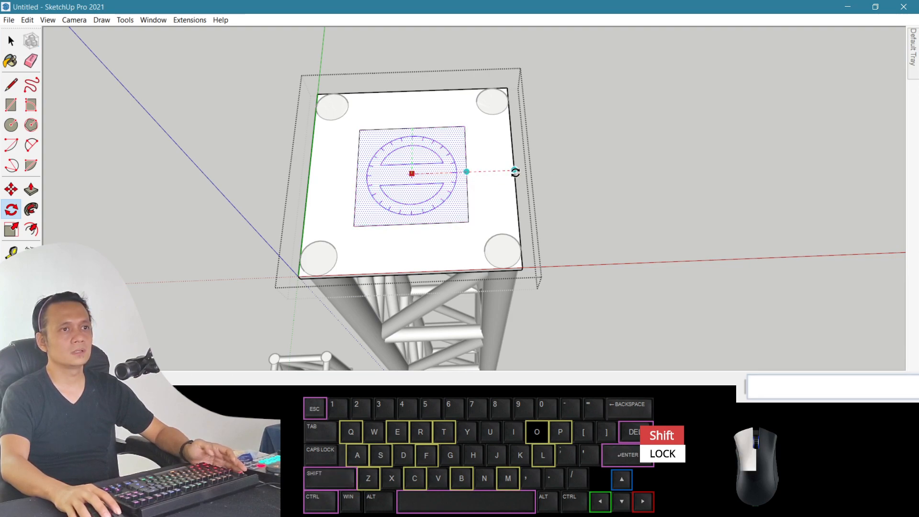
click(508, 86)
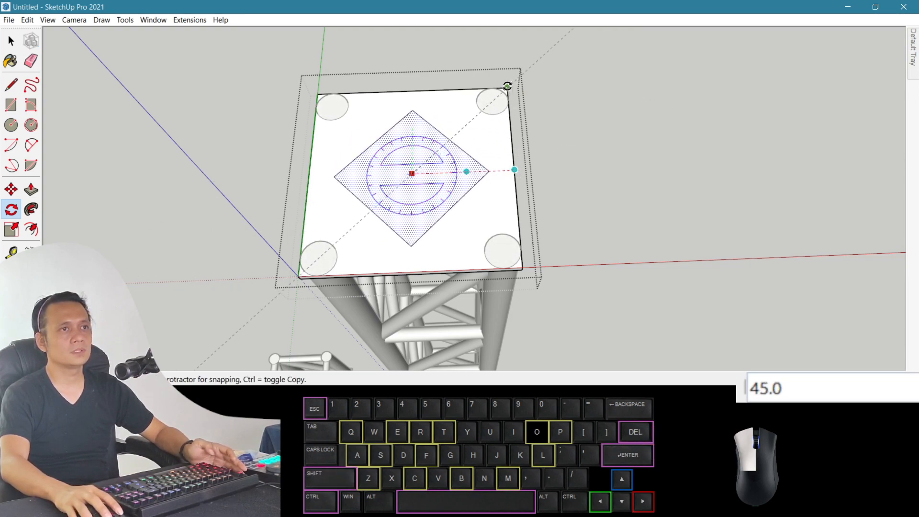
Draw a guide line from the midpoint of one diamond edge to the facing corner of the plate.
scroll(493, 254, up, 2)
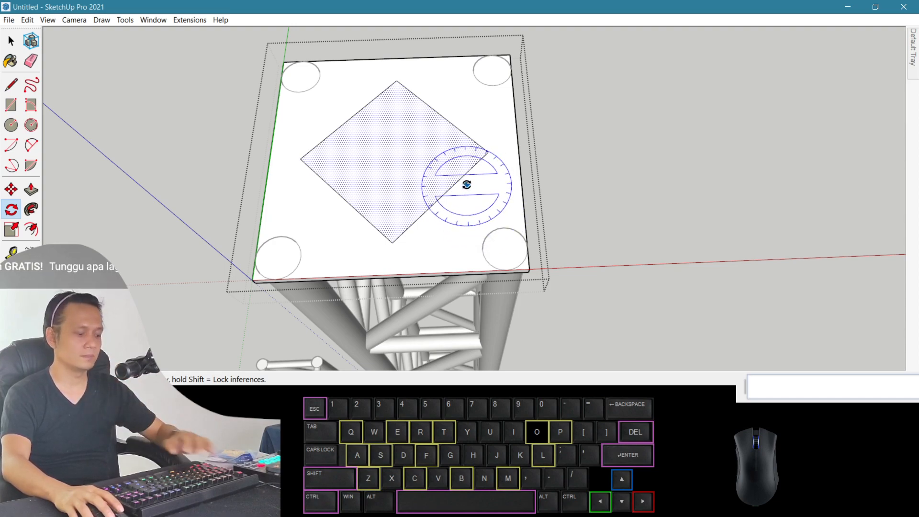
scroll(468, 187, up, 3)
key(c)
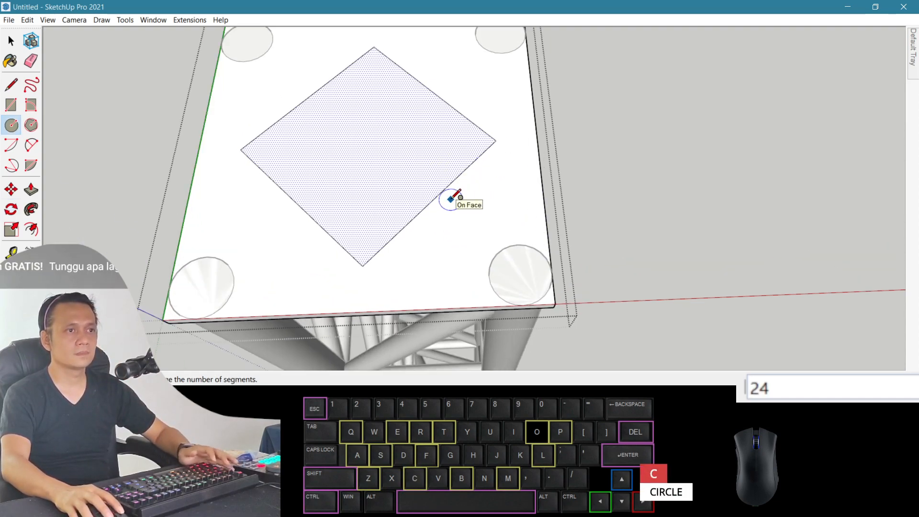
key(l)
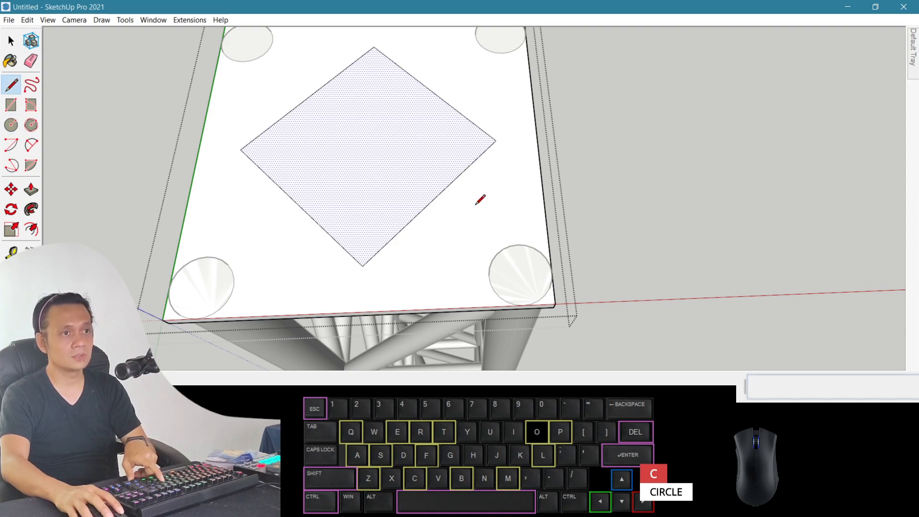
click(434, 200)
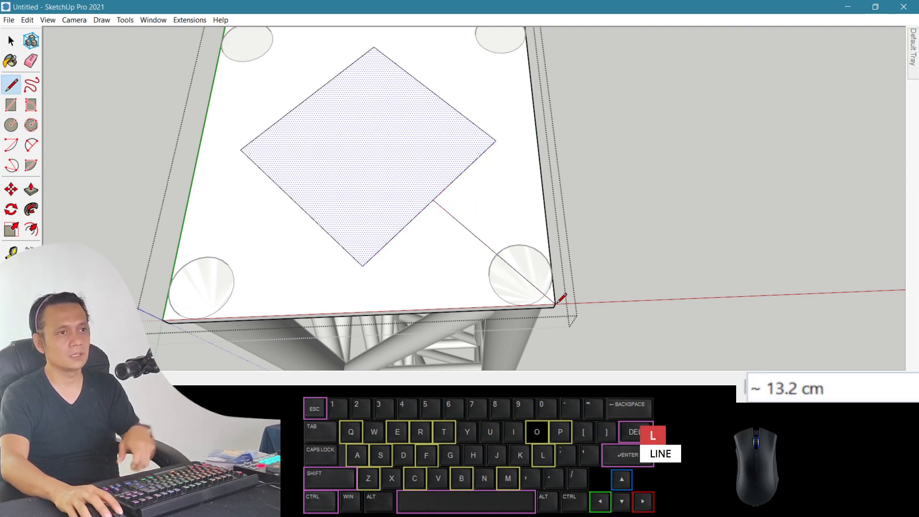
click(557, 303)
Draw a circle of 1 cm radius centred on the diagonal guide line, between the diamond and the corner post.
key(c)
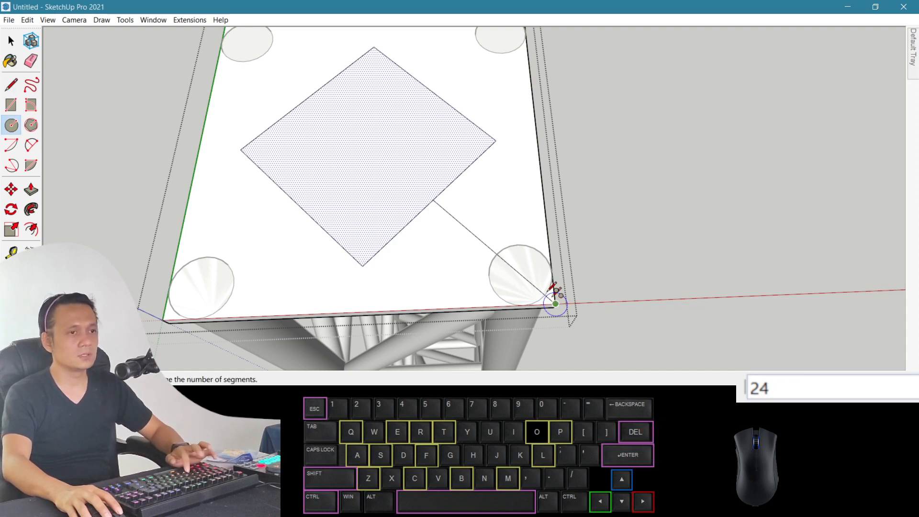
click(461, 223)
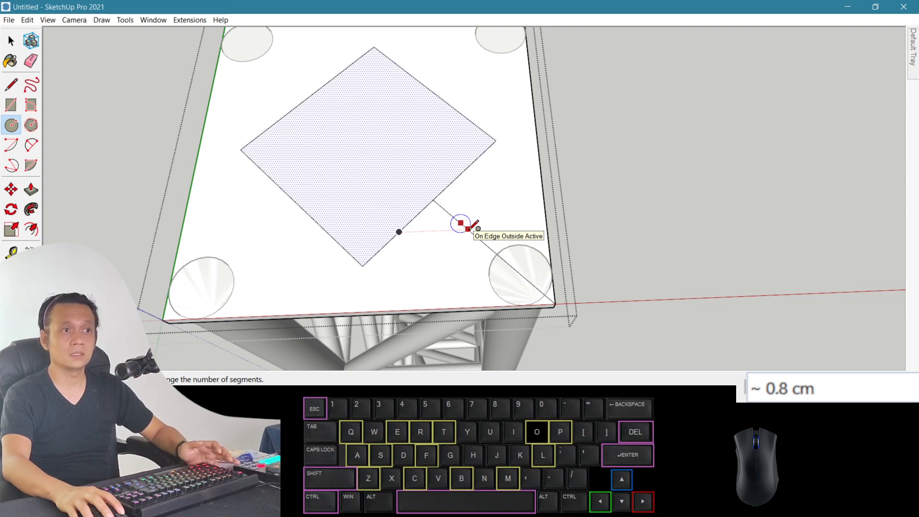
text(1)
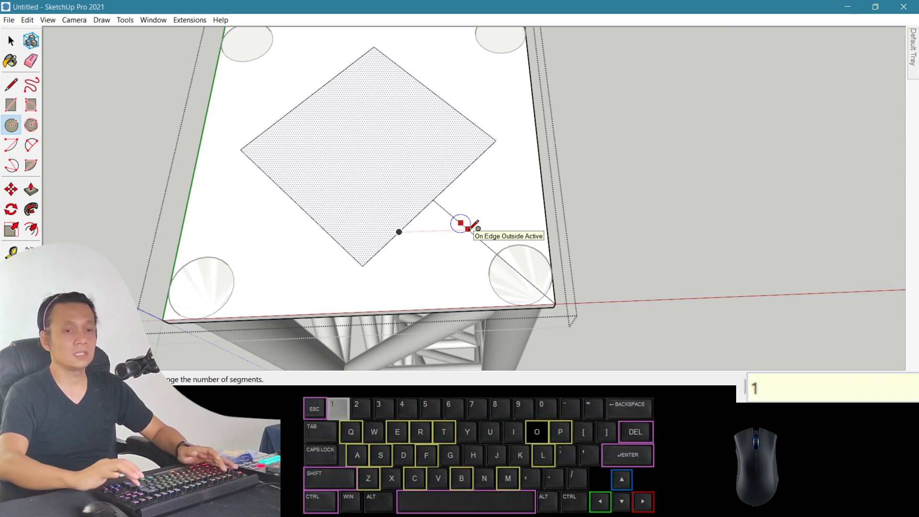
key(Return)
Erase the guide line segments on both sides of and through the small circle, leaving only its outline.
scroll(462, 230, up, 2)
key(space)
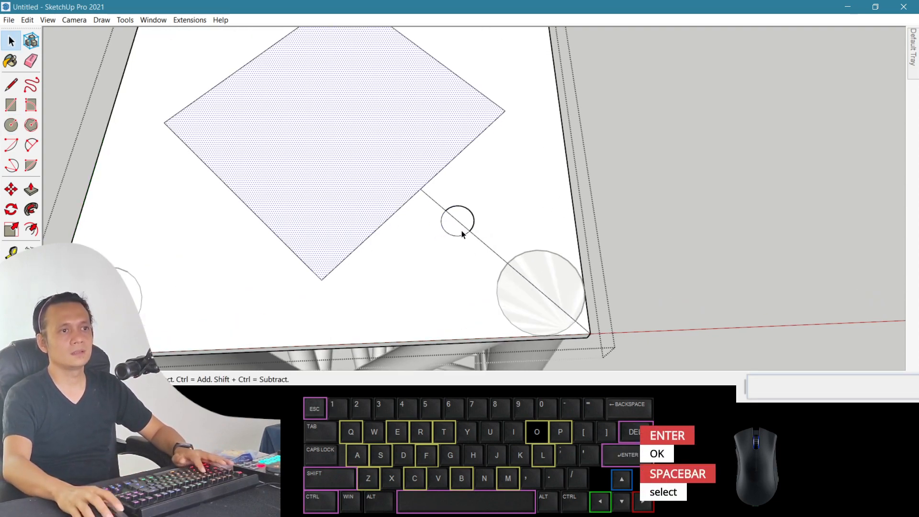
click(462, 230)
key(e)
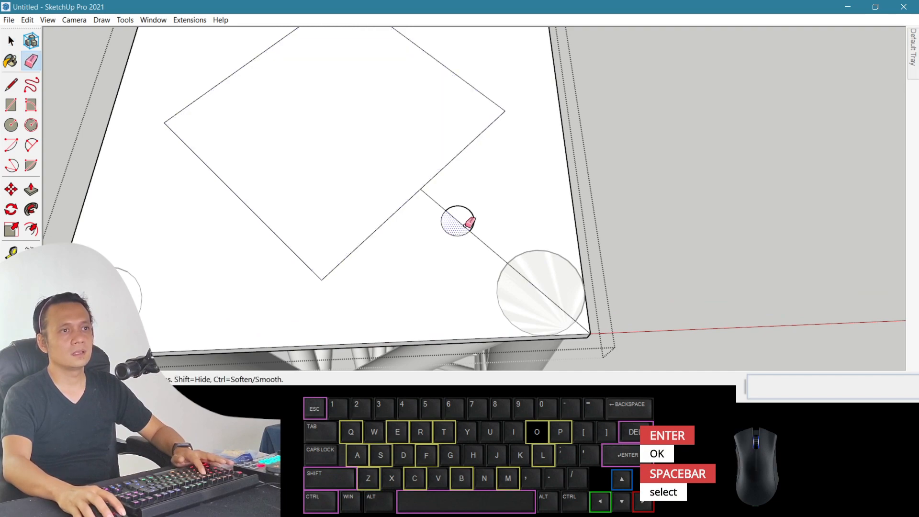
click(484, 242)
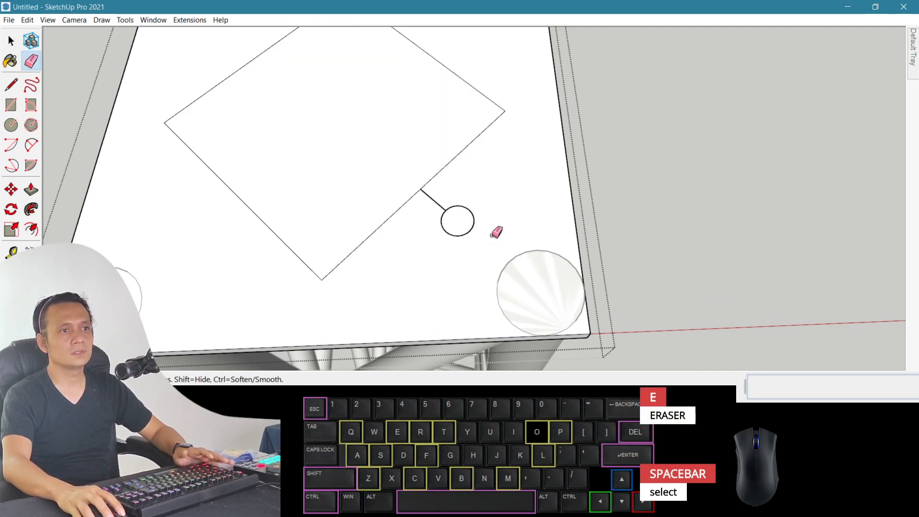
click(436, 203)
key(space)
click(460, 237)
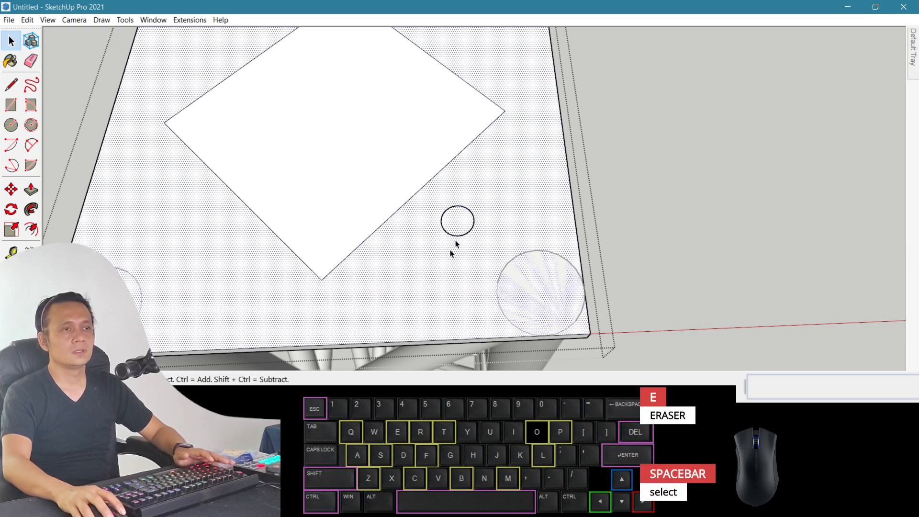
Redraw the circle with a 1 cm radius over the existing outline from the same centre to separate its face from the plate.
key(o)
drag(434, 242, 364, 139)
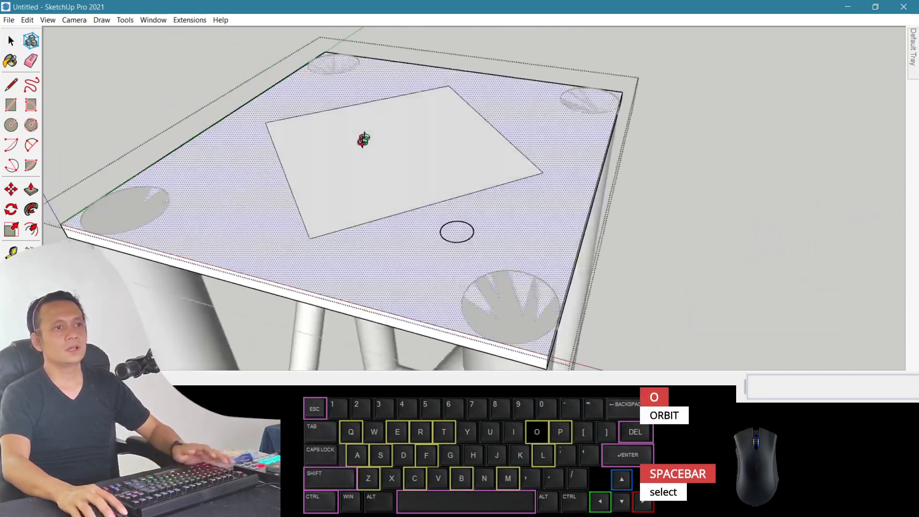
scroll(423, 221, up, 2)
drag(486, 226, 439, 258)
scroll(328, 218, up, 1)
drag(328, 217, 410, 217)
key(space)
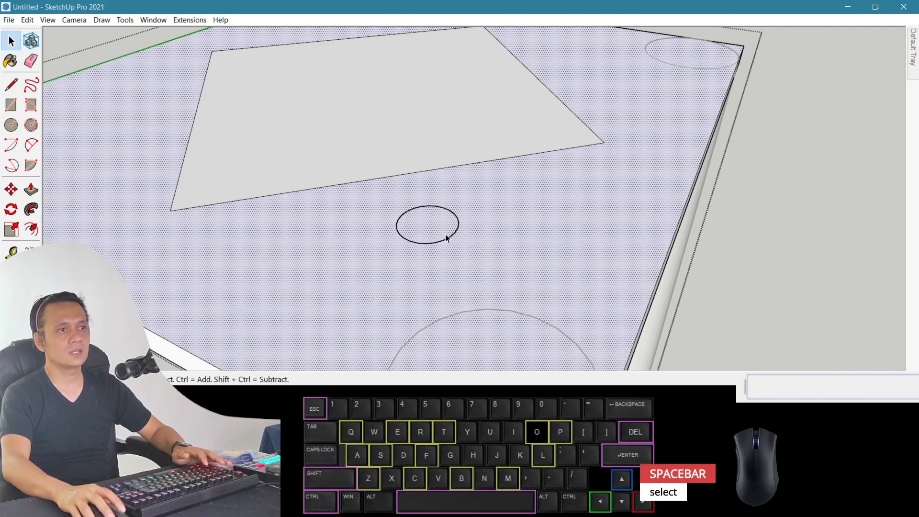
key(o)
drag(418, 236, 459, 269)
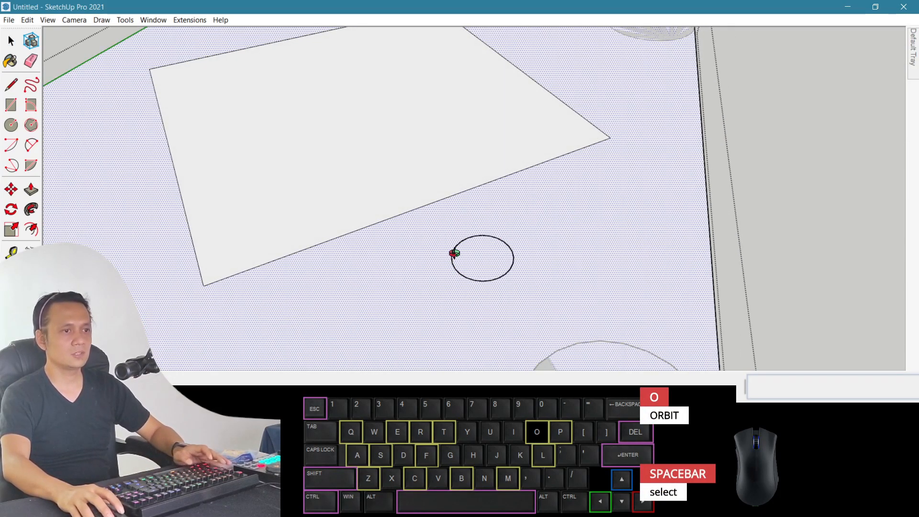
key(c)
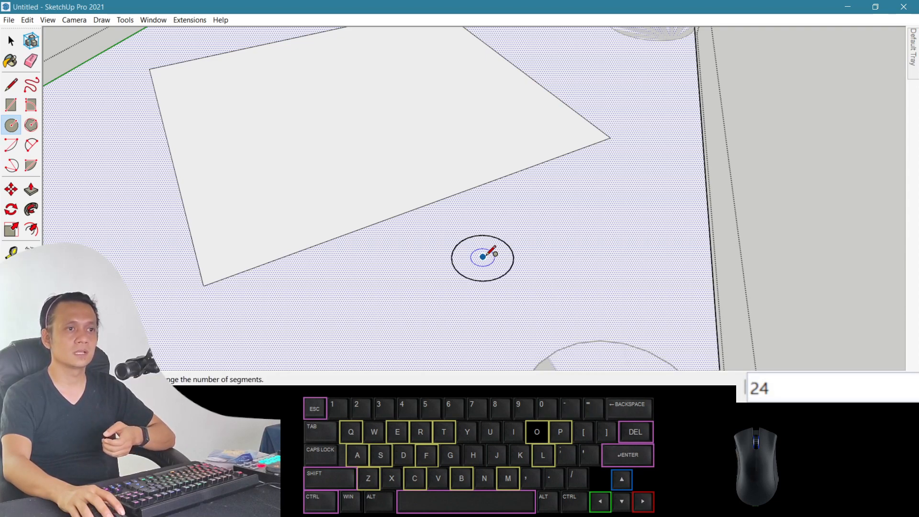
click(519, 262)
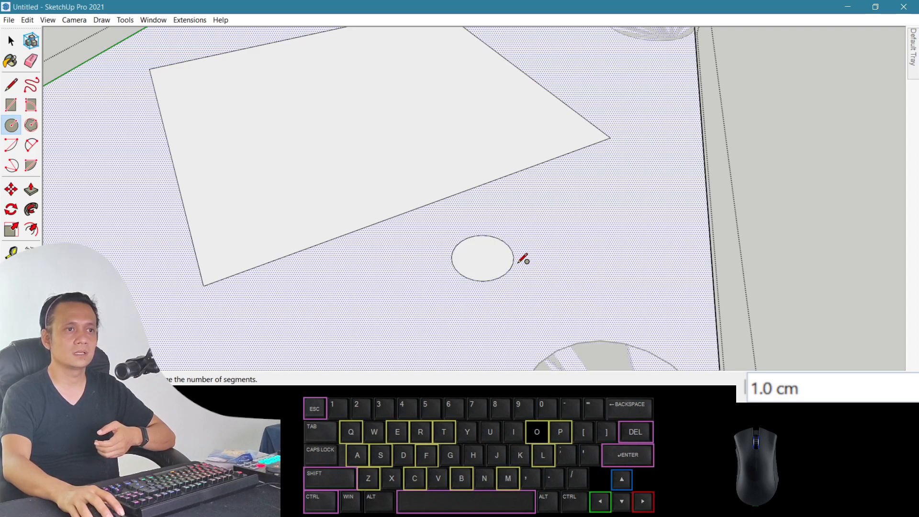
Rotate-copy the small circle's face by 90° about the diamond's centre and multiply it to three copies, one per plate corner.
key(space)
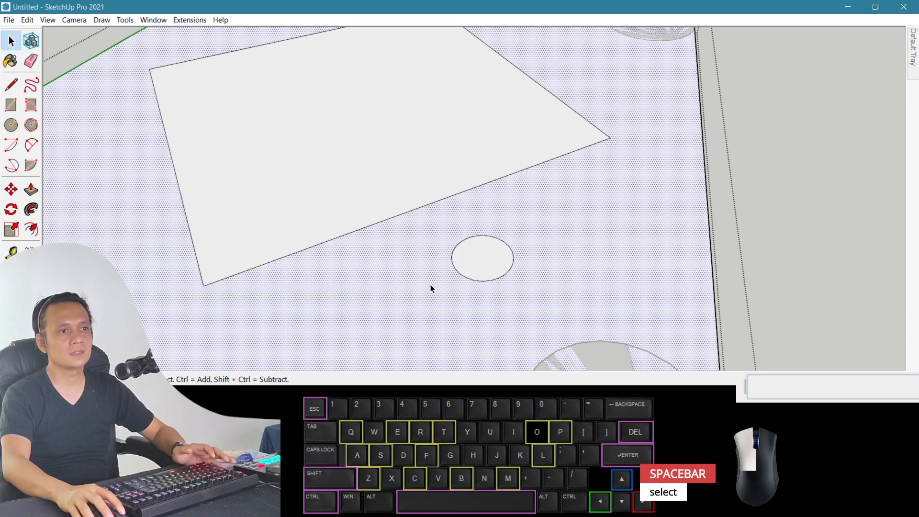
click(470, 260)
click(435, 300)
click(475, 269)
scroll(476, 271, down, 3)
click(431, 298)
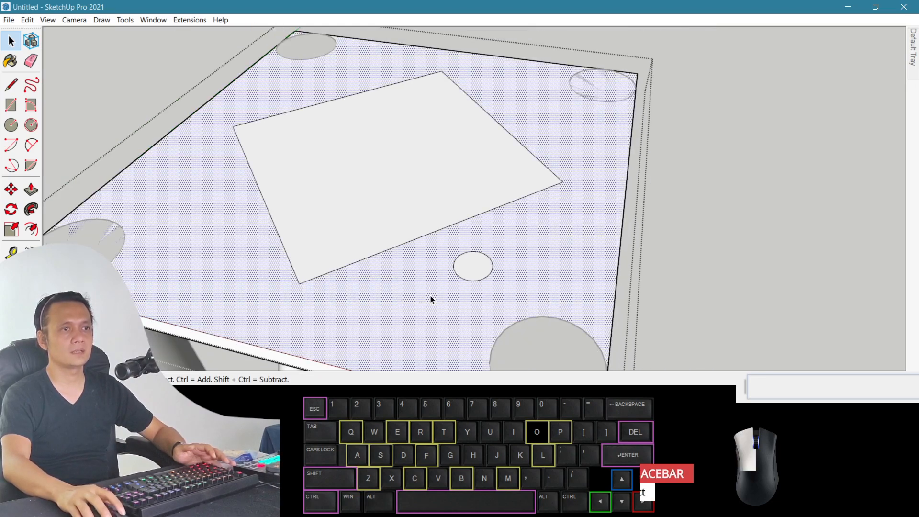
click(475, 271)
key(o)
drag(468, 266, 493, 225)
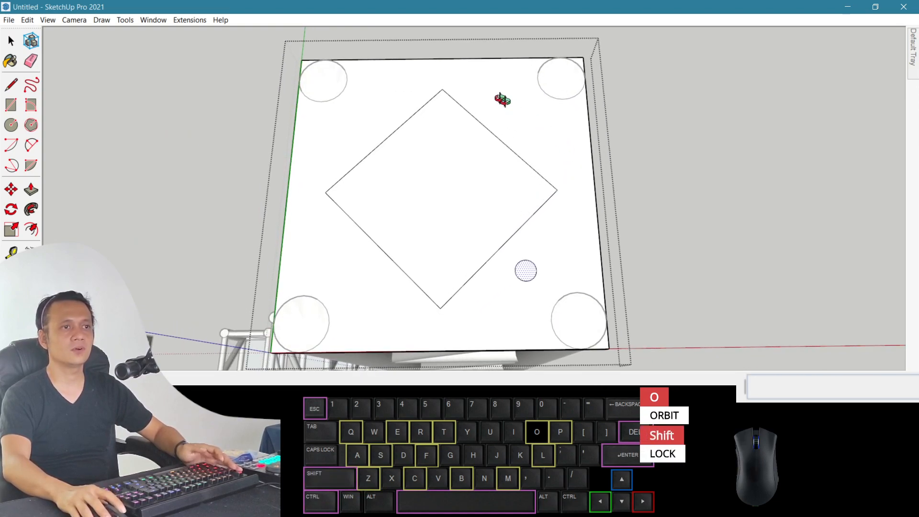
key(q)
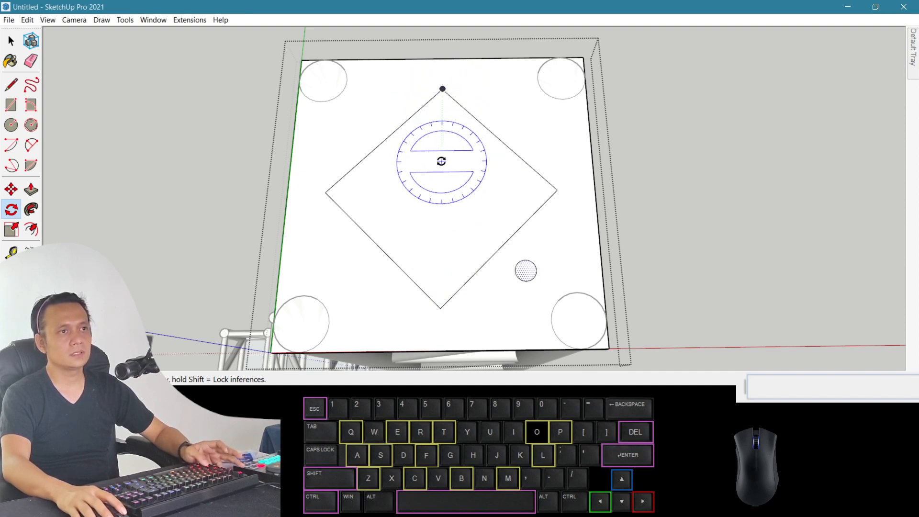
key(shift)
shift+click(441, 191)
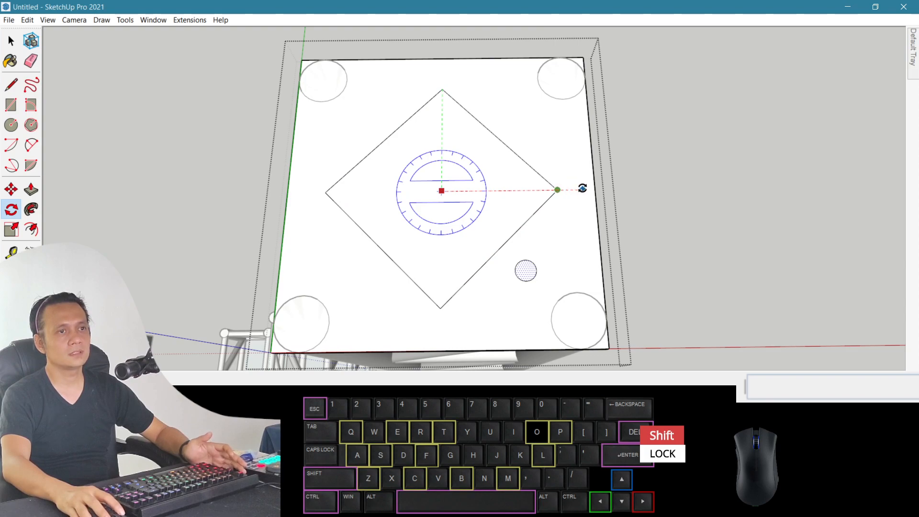
click(557, 189)
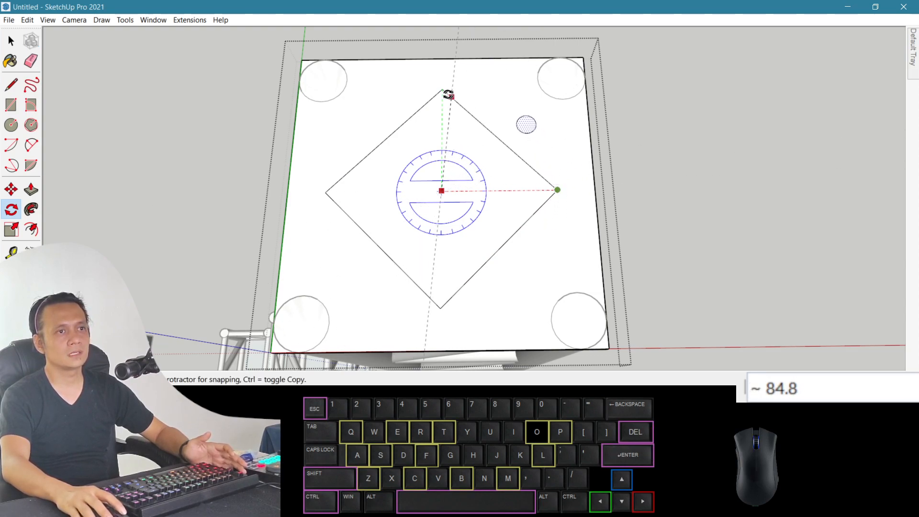
key(ctrl)
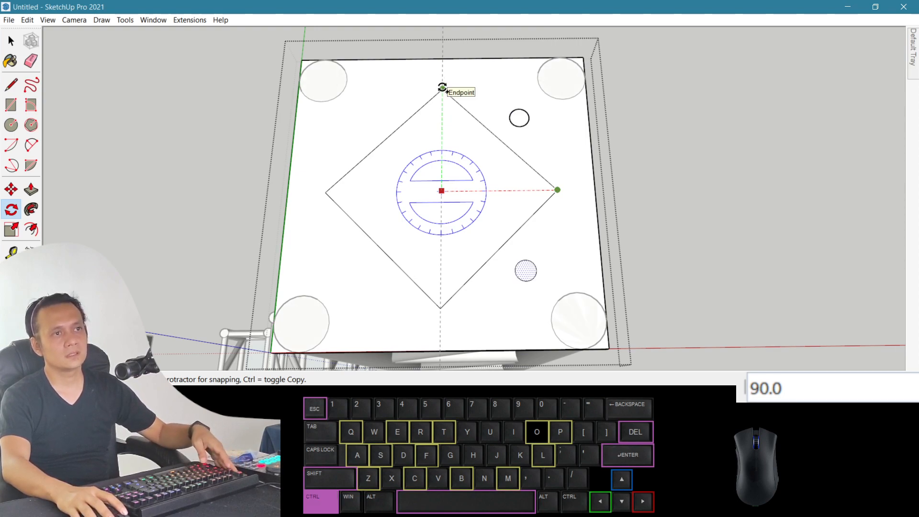
click(443, 88)
text(3x)
key(Return)
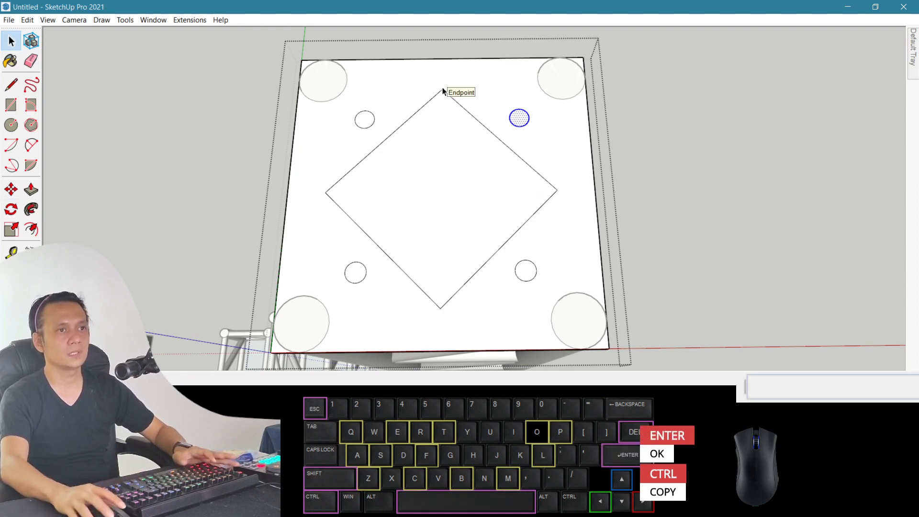
Push the diamond face 1 cm down through the plate to cut the central opening.
key(space)
click(458, 185)
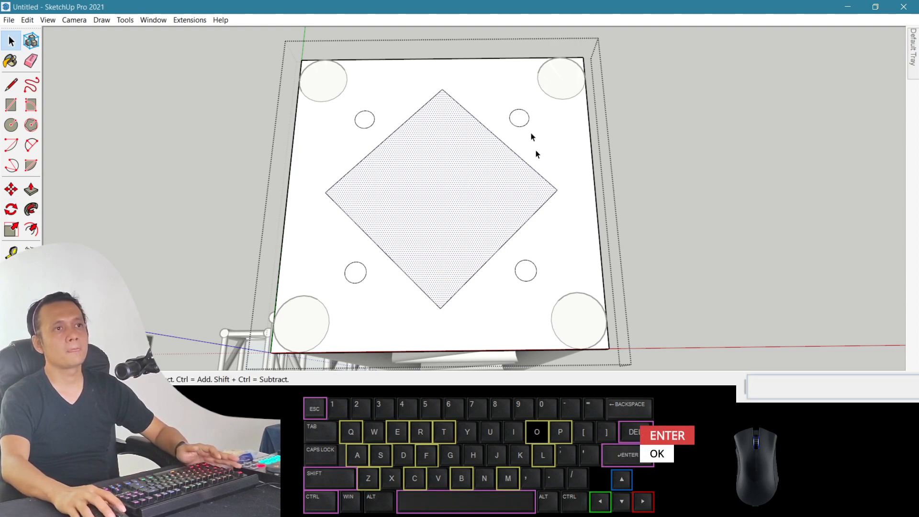
click(531, 274)
click(447, 191)
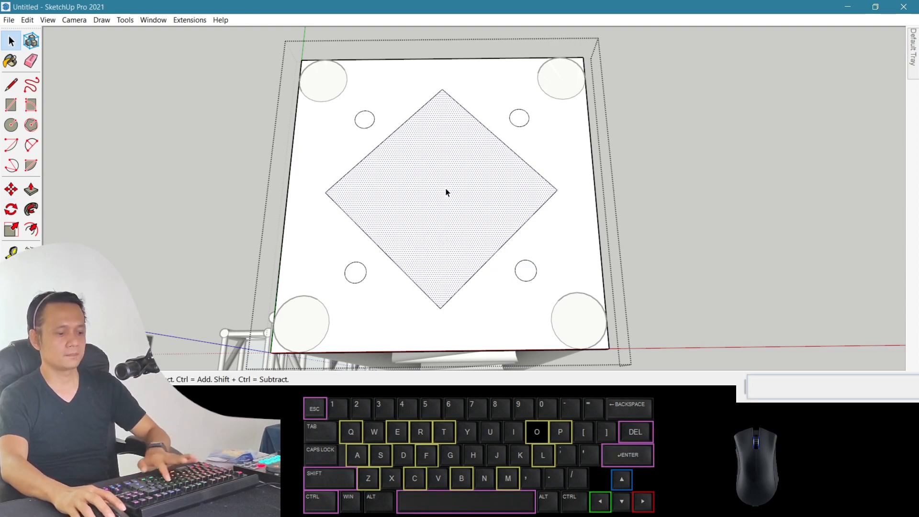
key(p)
click(450, 181)
click(418, 220)
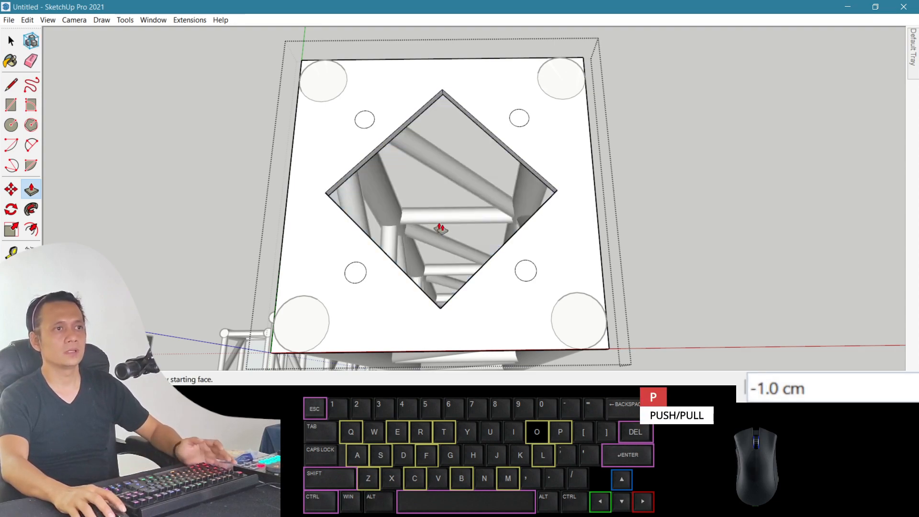
Cut the four small circles through the plate at the same 1 cm depth and leave the plate group.
double_click(529, 274)
double_click(520, 120)
double_click(365, 120)
double_click(360, 273)
key(space)
key(Escape)
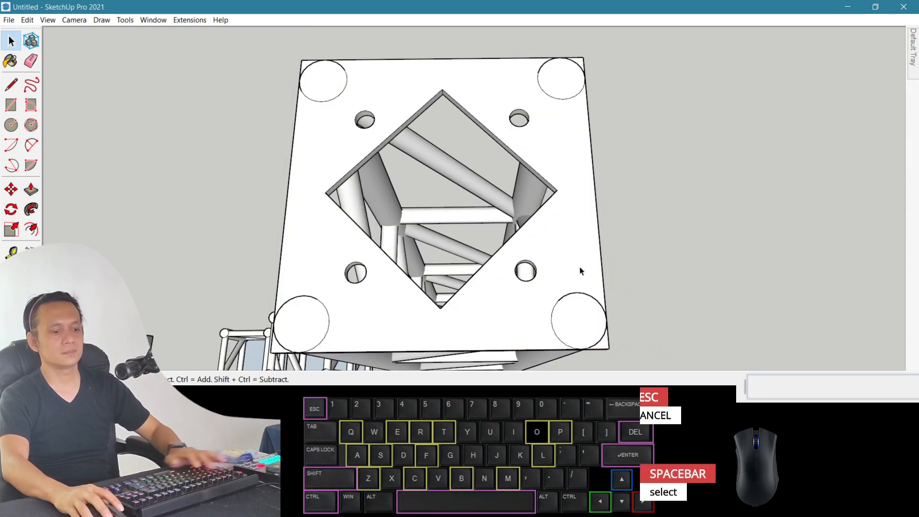
Push the corner posts' top faces down out of the plate so the posts end at its underside.
key(o)
drag(577, 299, 531, 192)
scroll(532, 158, up, 1)
key(space)
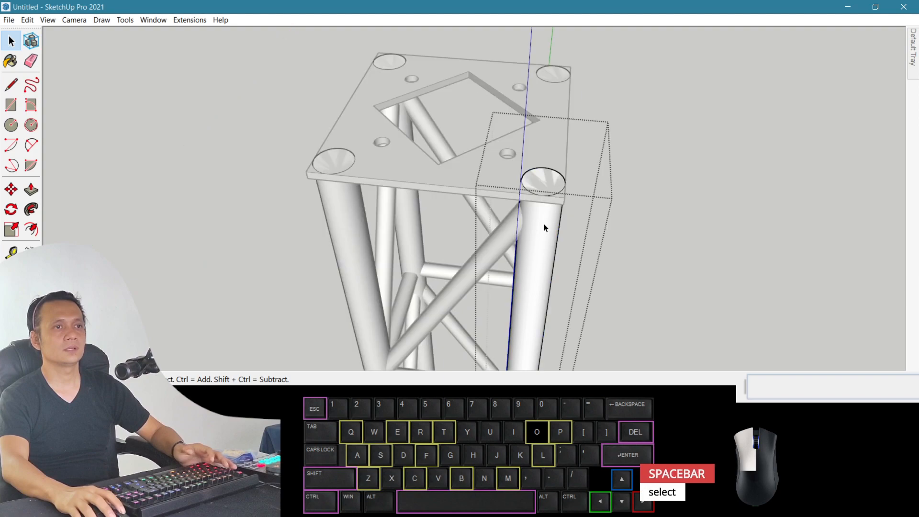
key(p)
click(548, 184)
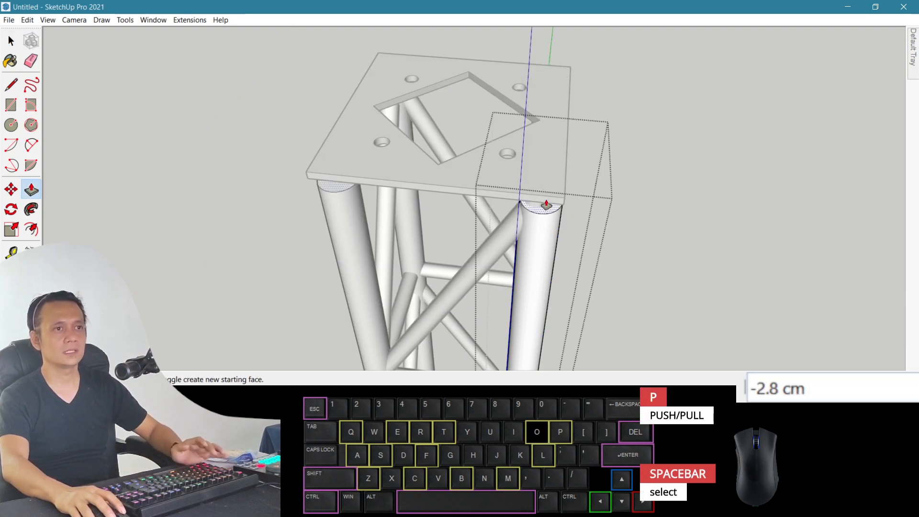
key(space)
click(601, 219)
key(Escape)
mouse_move(589, 234)
middle_down()
mouse_move(528, 226)
mouse_move(504, 201)
mouse_move(408, 231)
mouse_move(280, 105)
mouse_move(439, 123)
mouse_move(622, 259)
mouse_move(498, 321)
mouse_move(461, 236)
mouse_move(488, 281)
mouse_move(484, 197)
mouse_move(498, 123)
mouse_move(472, 148)
mouse_move(514, 210)
middle_up()
scroll(505, 141, up, 5)
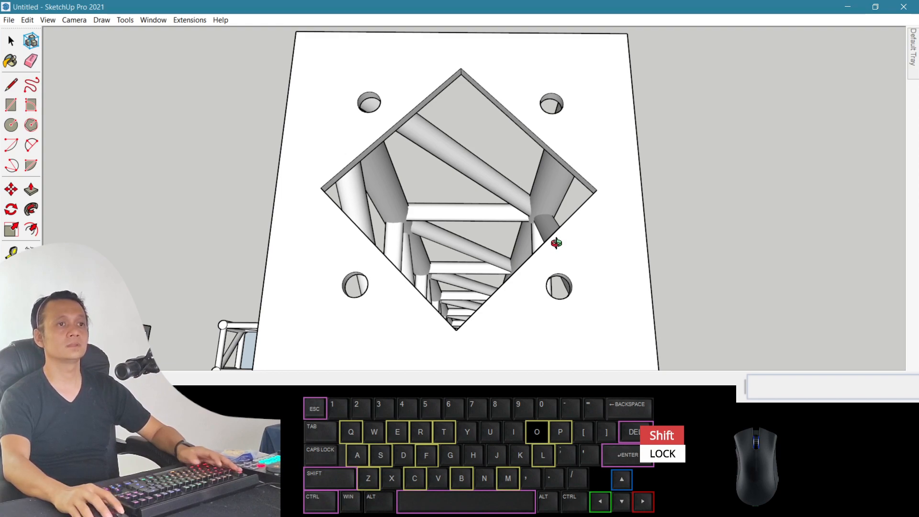
key(space)
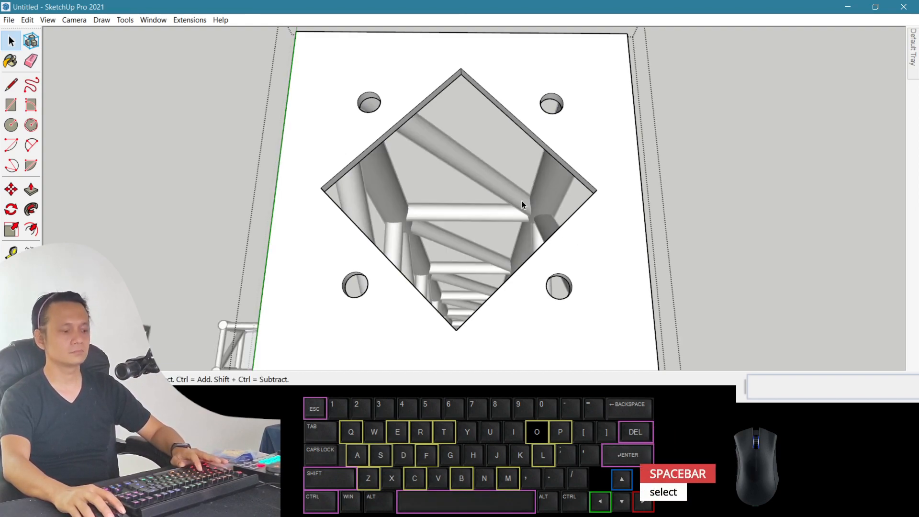
key(c)
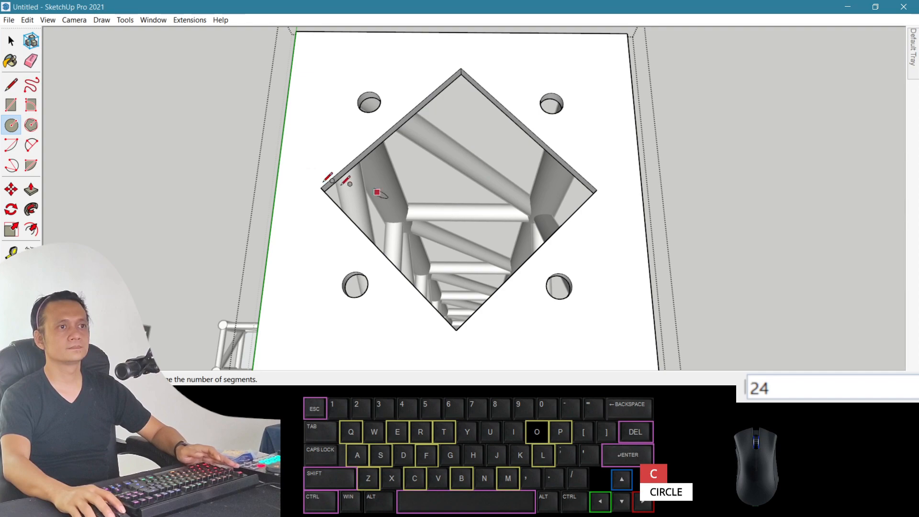
scroll(404, 190, down, 5)
key(Escape)
Copy the finished top plate sideways about 37.6 cm, beside the tower.
key(space)
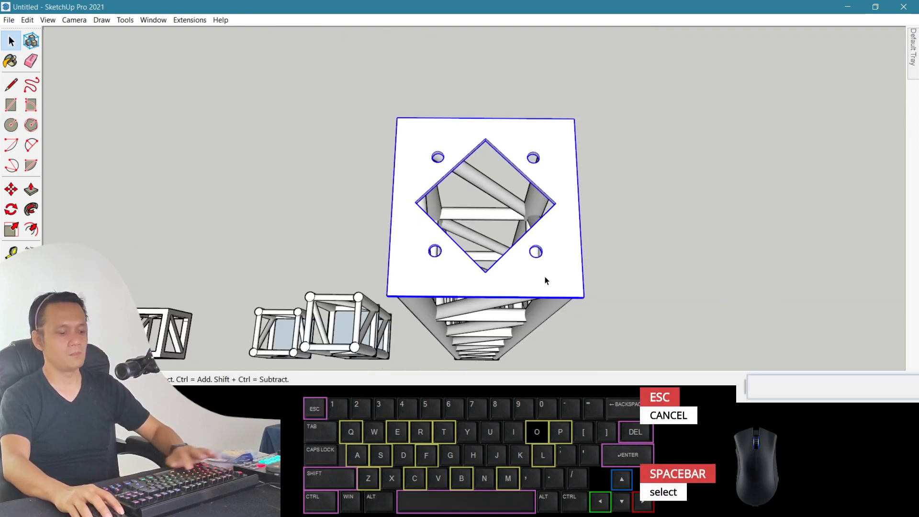
key(m)
click(545, 275)
key(ctrl)
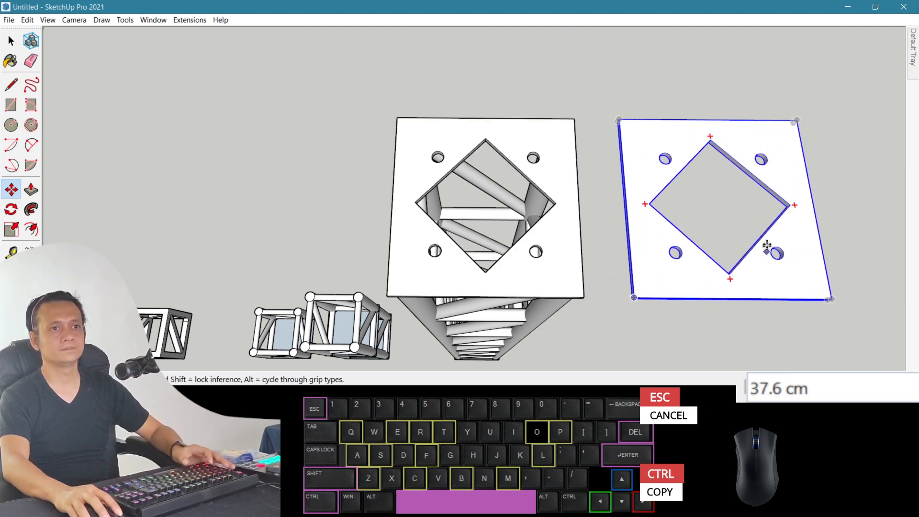
key(space)
Open the copied plate and fill its diamond opening by pushing one inner side face 16 cm to the opposite side.
shift+drag(784, 238, 549, 209)
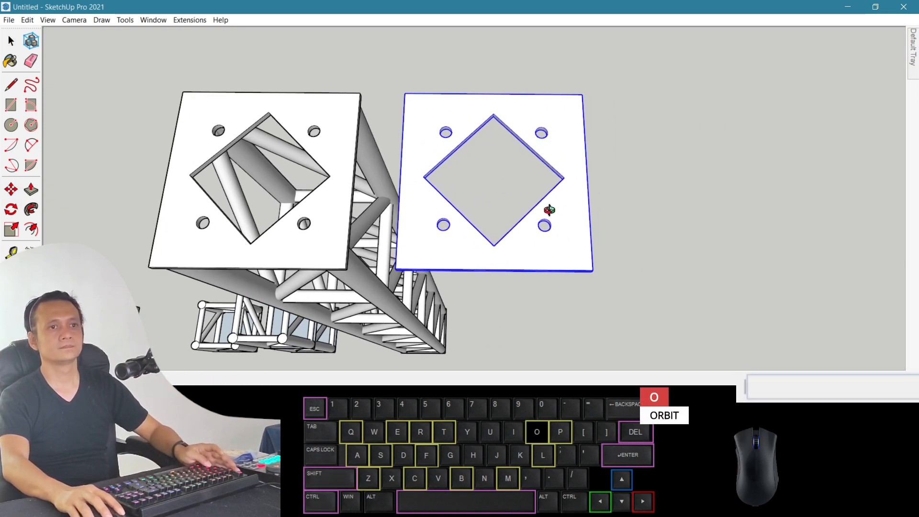
key(space)
double_click(552, 213)
scroll(550, 211, up, 2)
scroll(416, 137, up, 2)
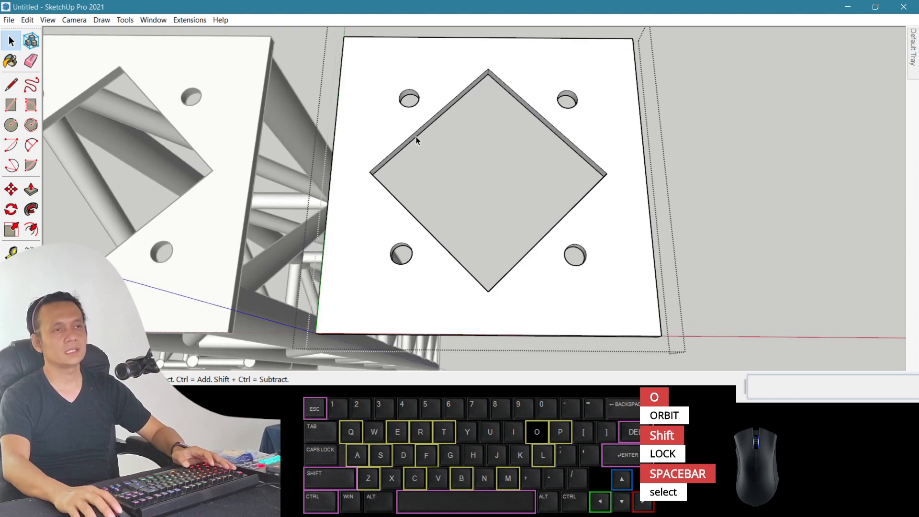
scroll(416, 137, down, 2)
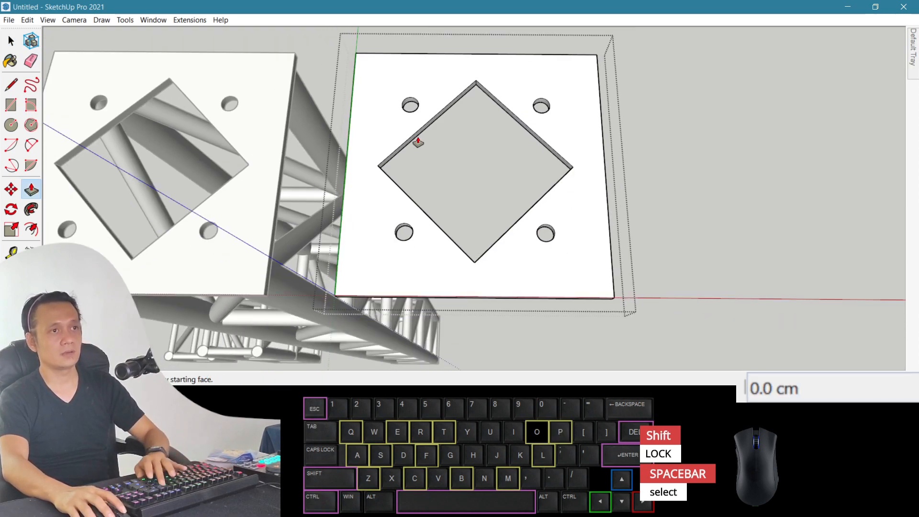
key(p)
click(417, 139)
click(566, 180)
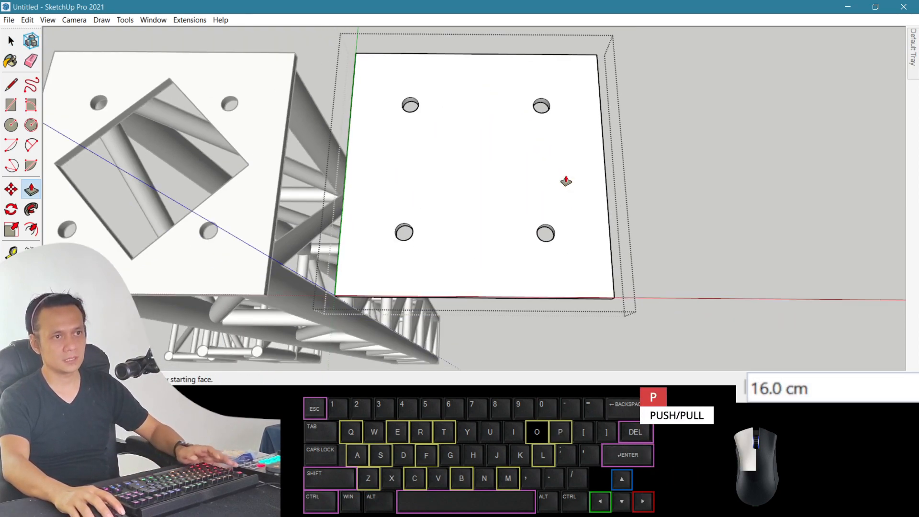
Draw a circle of 7 cm radius at the centre of the copied plate.
key(c)
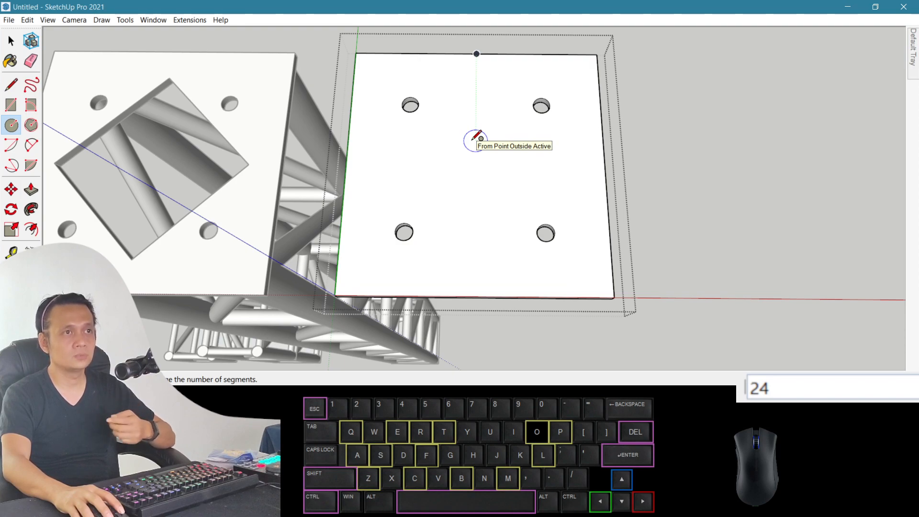
key(shift)
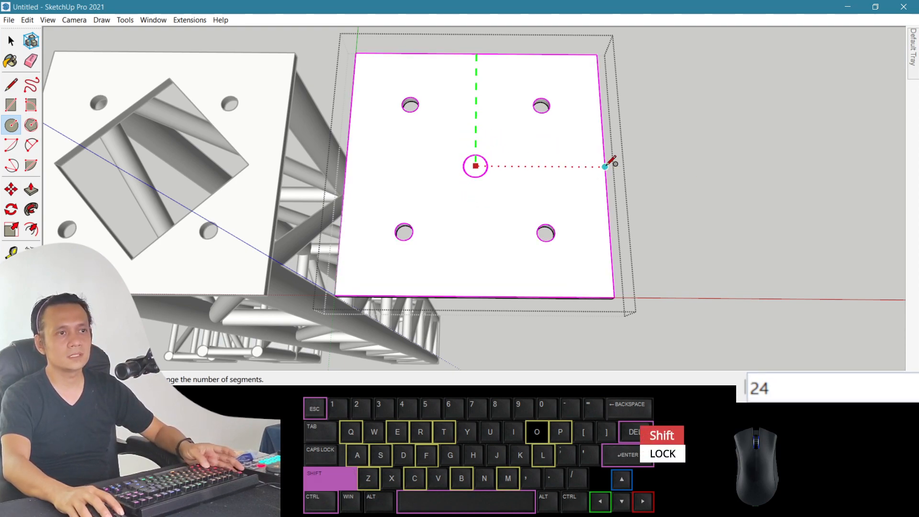
click(605, 166)
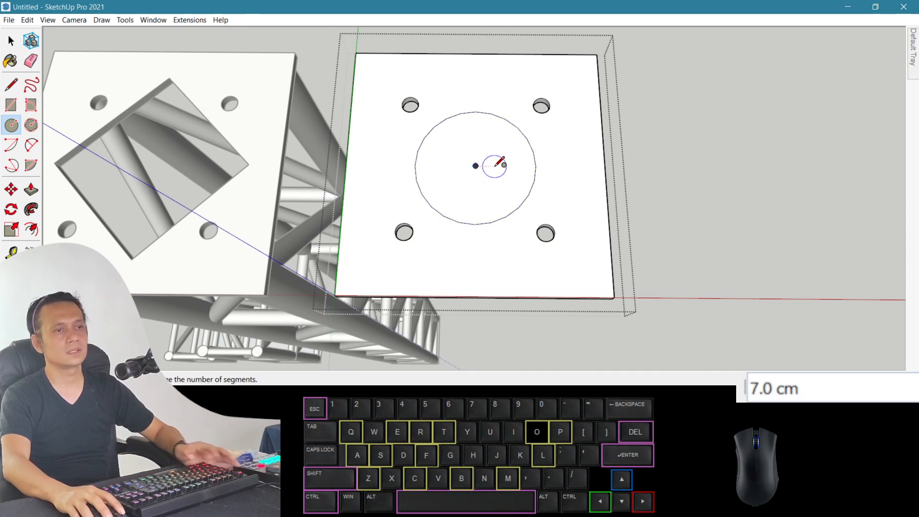
Push the central circle 1 cm through the copied plate to cut a round opening and leave the group.
key(p)
click(488, 150)
click(550, 172)
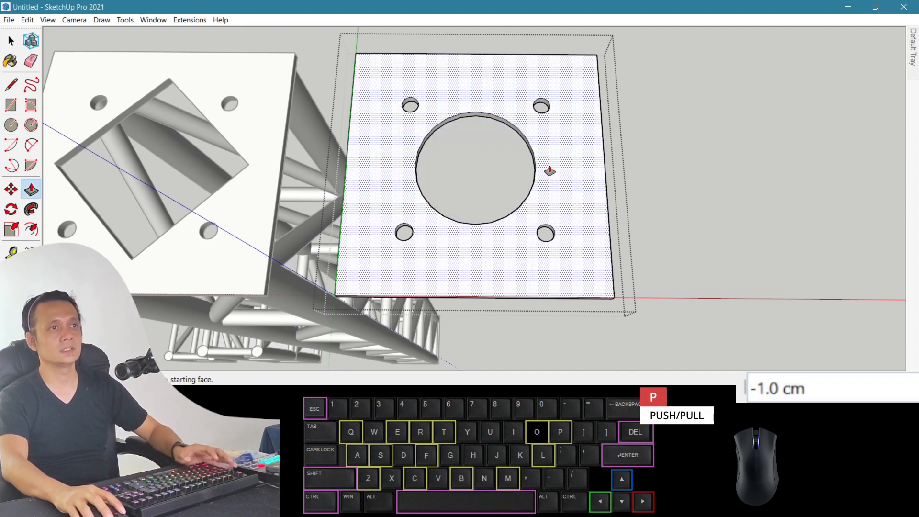
key(space)
key(Escape)
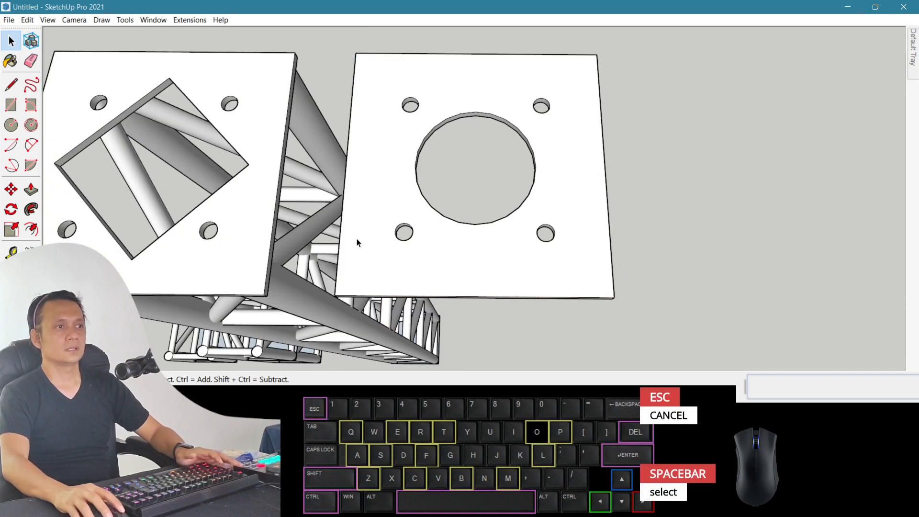
Open the tower's top plate for editing and turn on the display of back edges with the 2 Point Arc tool ready.
key(o)
drag(357, 231, 400, 206)
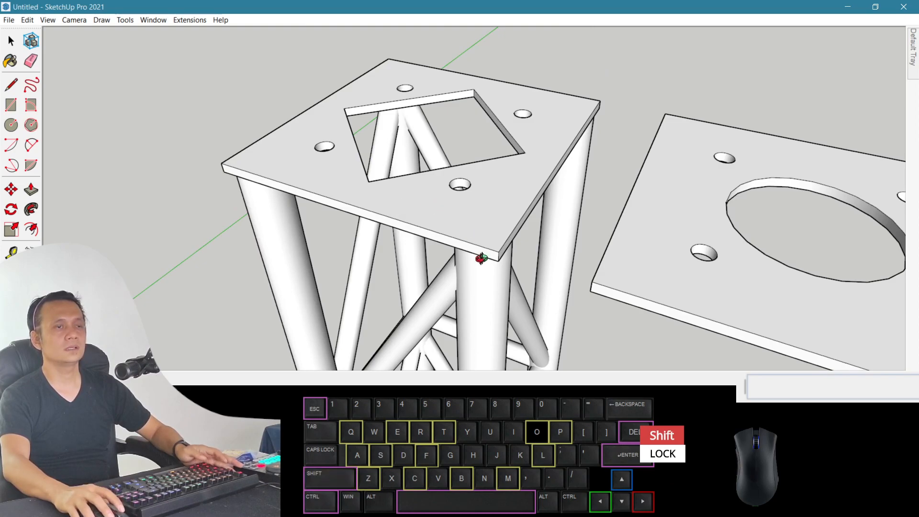
drag(485, 253, 350, 210)
drag(193, 318, 416, 245)
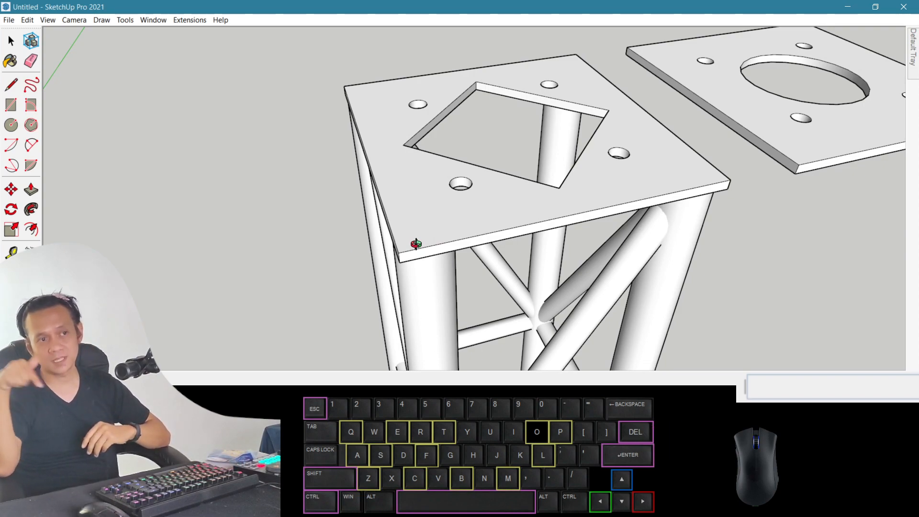
drag(417, 244, 369, 236)
key(space)
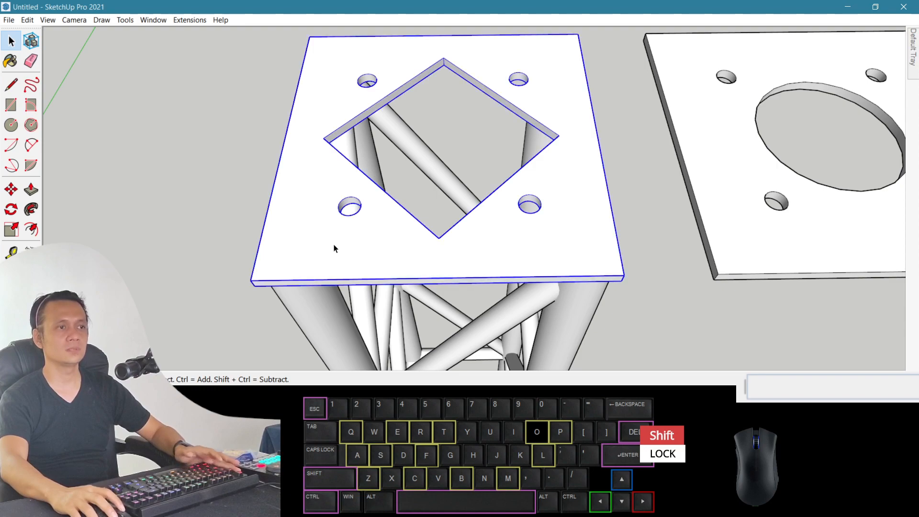
double_click(293, 258)
key(a)
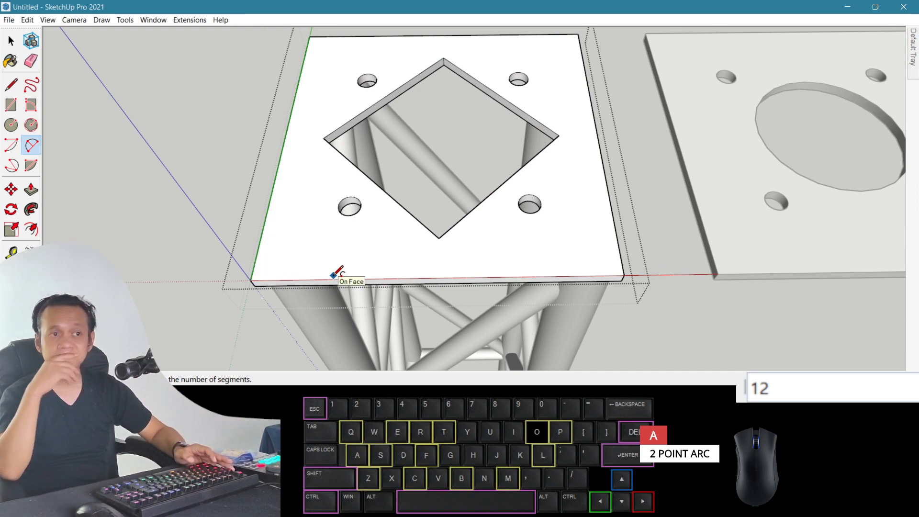
key(k)
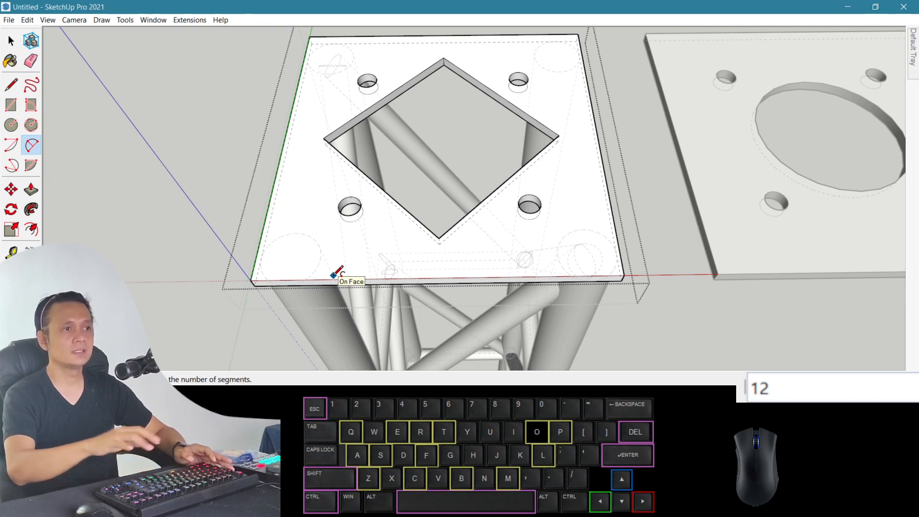
key(o)
drag(349, 269, 401, 184)
scroll(431, 171, up, 5)
key(a)
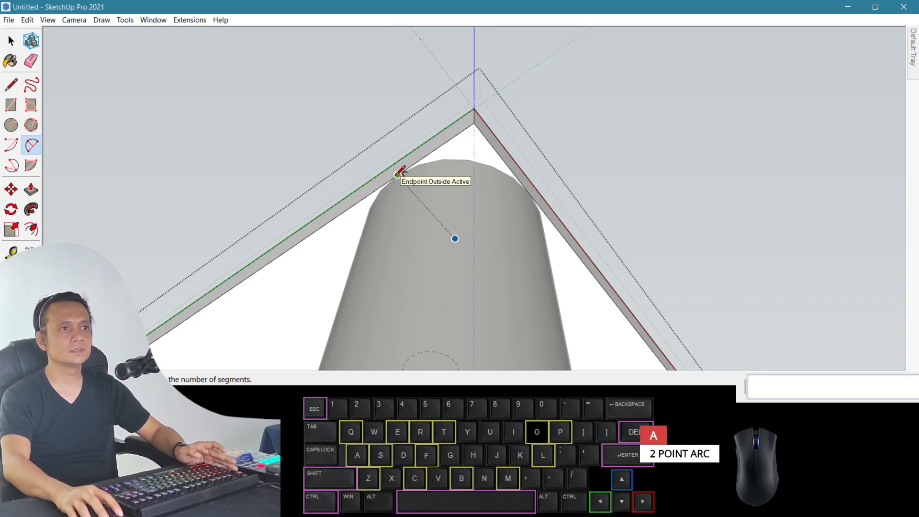
click(398, 175)
key(Escape)
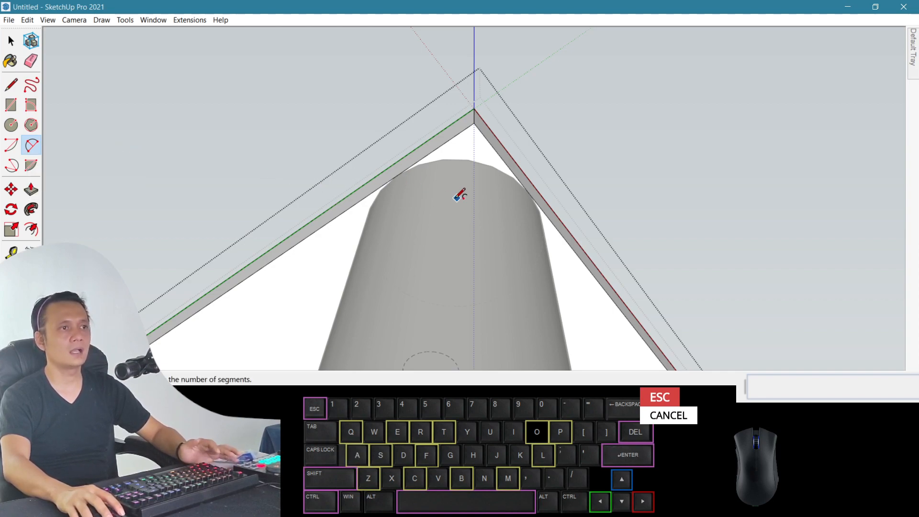
Try to draw a two-point arc across the plate's corner along the tube's rounded end and push the corner piece.
click(399, 174)
click(531, 192)
scroll(500, 161, up, 2)
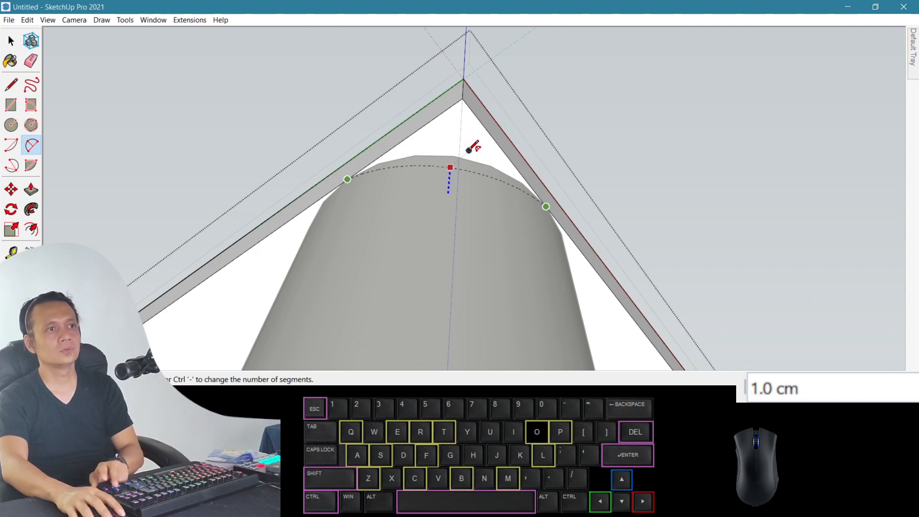
click(483, 127)
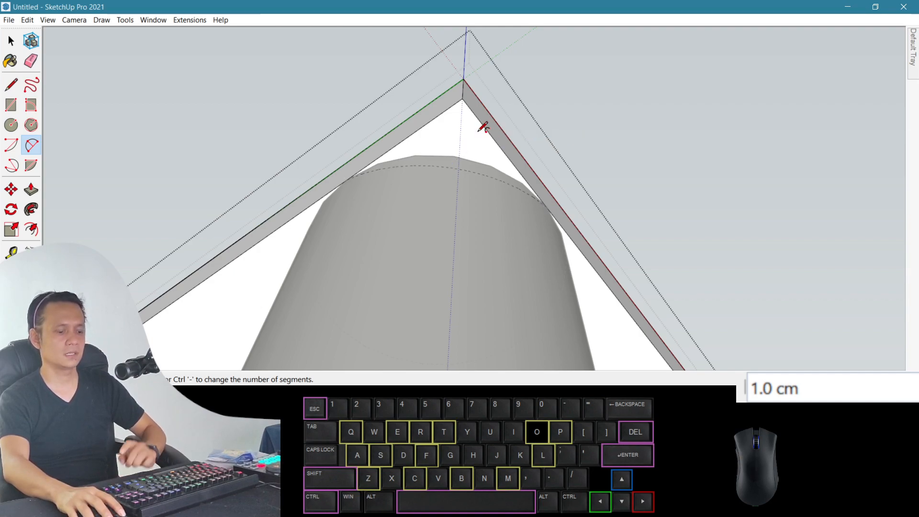
key(p)
click(470, 150)
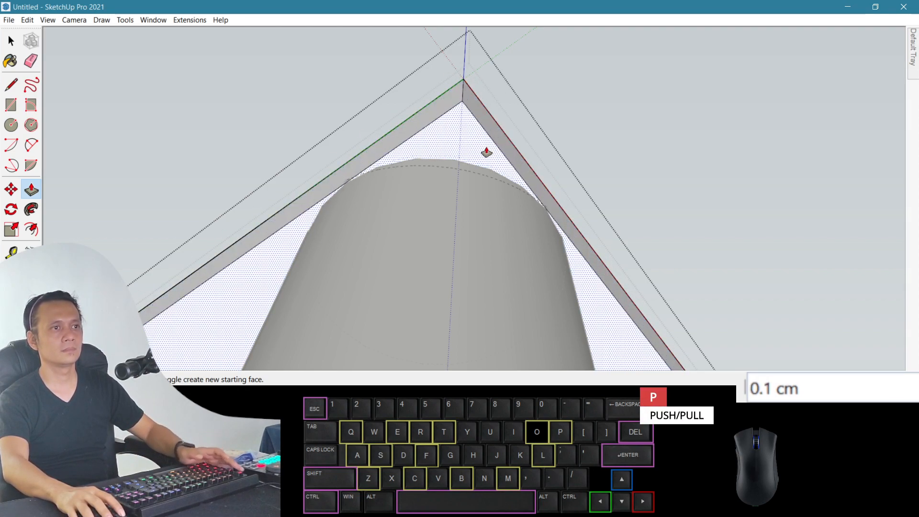
key(Escape)
Turn off the display of back edges and select the plate's underside face at the corner on the axes' origin.
key(o)
drag(433, 164, 279, 263)
middle_drag(280, 263, 407, 162)
key(ctrl)
shift+middle_drag(356, 203, 372, 197)
shift+drag(373, 196, 393, 195)
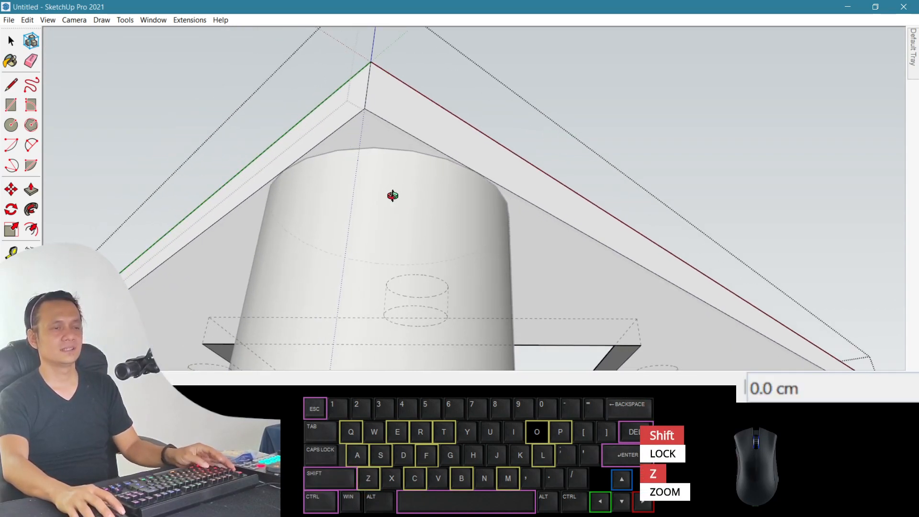
key(k)
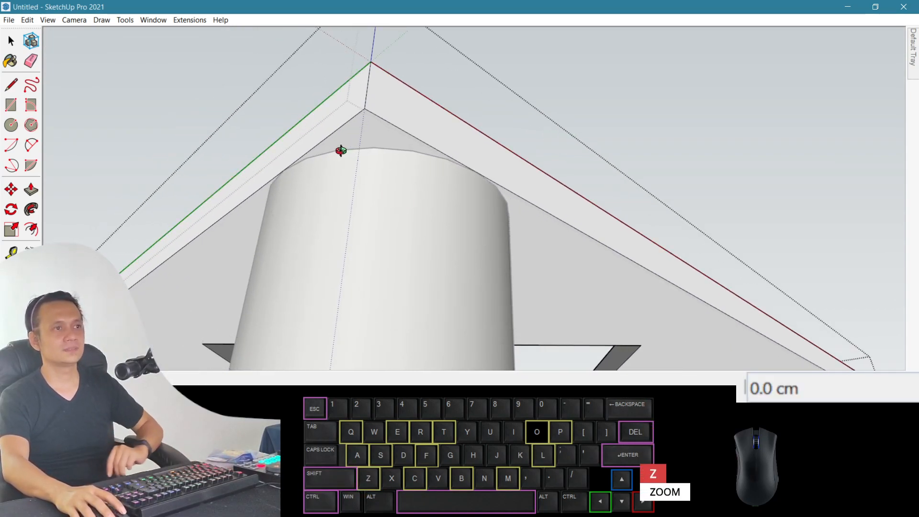
key(space)
click(354, 149)
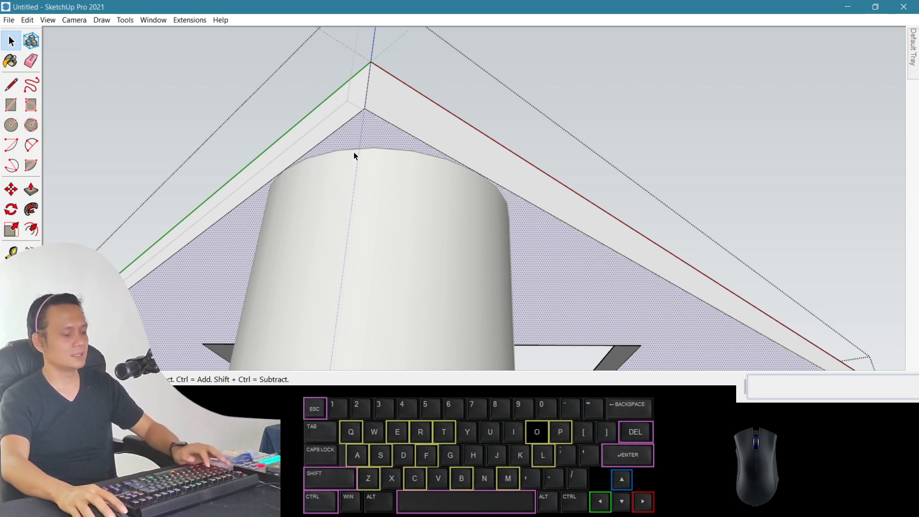
Draw a two-point arc across the corner on the plate's underside, following the rounded end of the tube.
key(a)
click(285, 169)
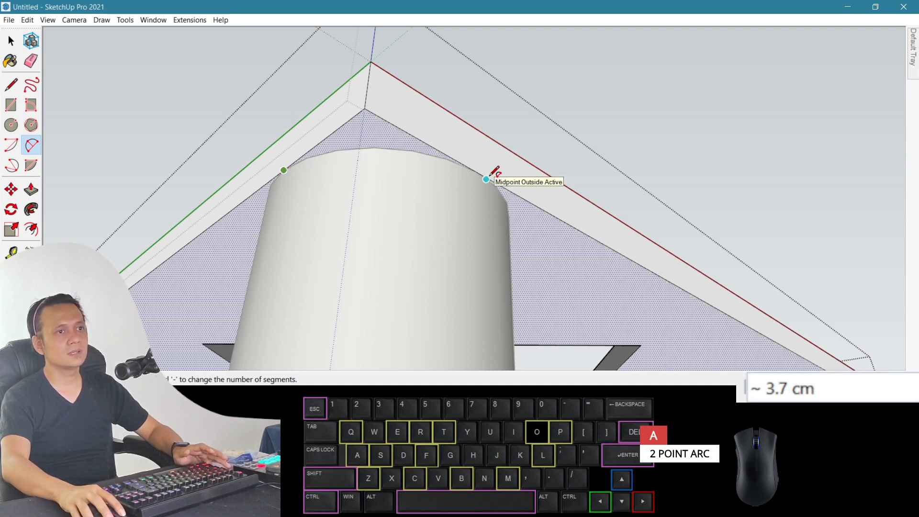
click(477, 171)
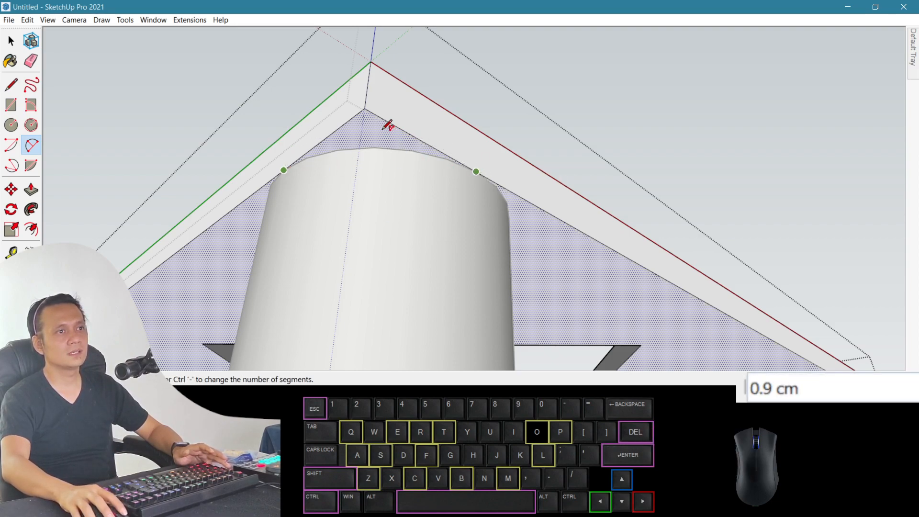
click(394, 142)
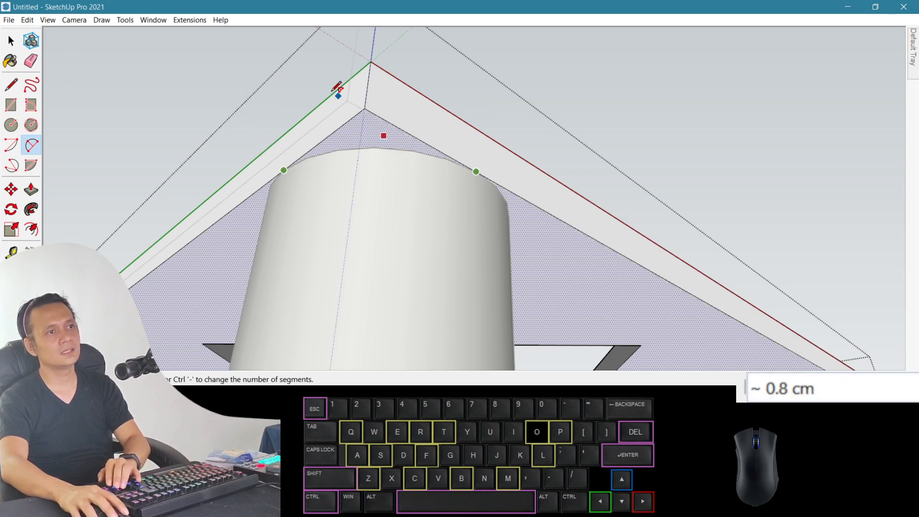
click(369, 146)
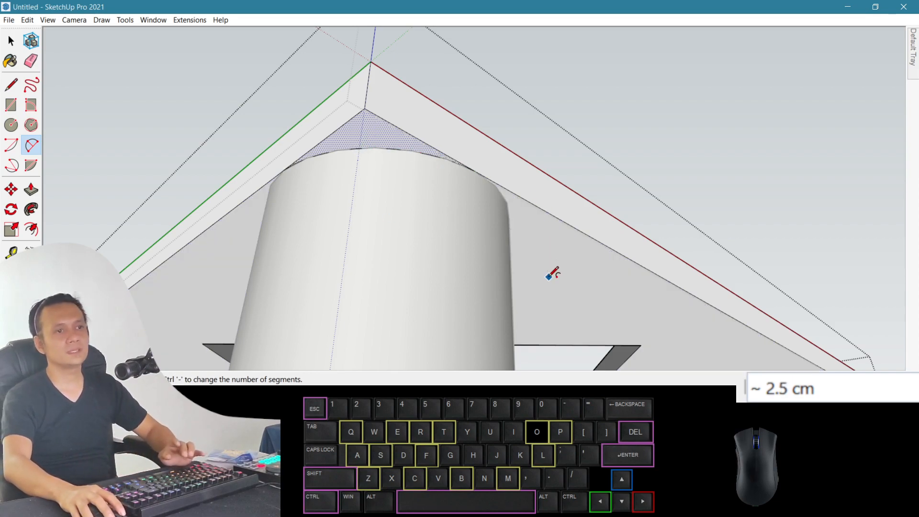
Push the corner piece outside the arc 1 cm through the plate to cut it away.
key(p)
click(365, 132)
click(396, 87)
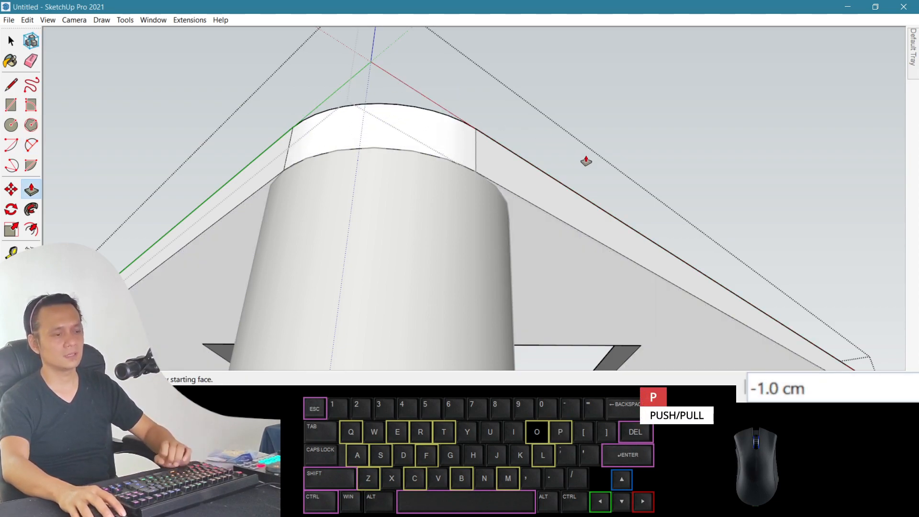
Try to repeat the same corner arc on the plate's upper face at the neighbouring corner along the red axis.
key(o)
mouse_move(587, 161)
mouse_down()
mouse_move(446, 283)
mouse_move(412, 263)
mouse_move(447, 187)
mouse_move(425, 160)
mouse_move(706, 197)
mouse_move(388, 189)
mouse_move(600, 170)
mouse_up()
scroll(600, 170, down, 3)
drag(661, 152, 575, 215)
shift+drag(574, 215, 443, 139)
drag(443, 139, 549, 161)
key(a)
double_click(572, 226)
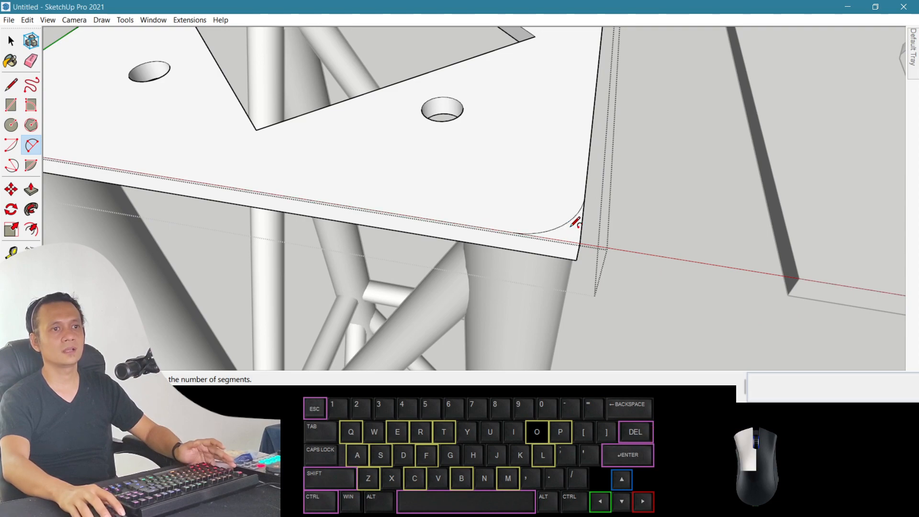
key(o)
drag(559, 128, 390, 319)
key(Escape)
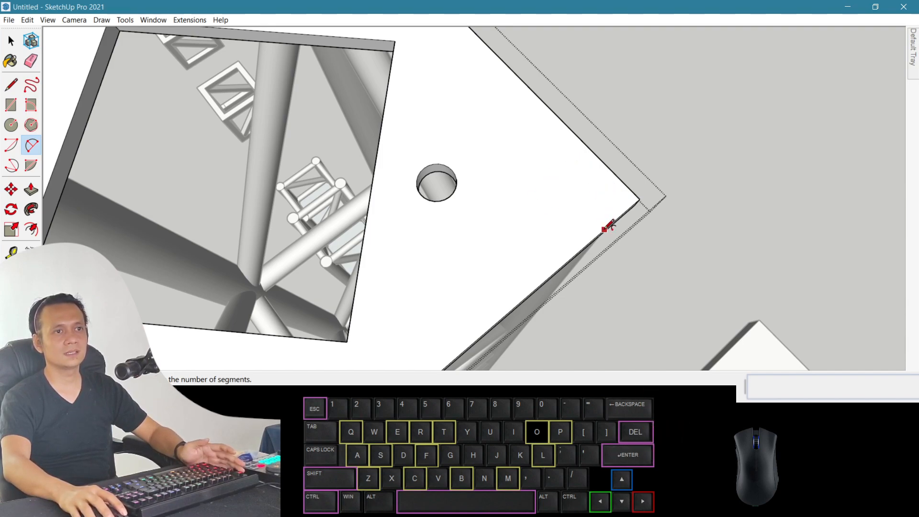
key(o)
drag(574, 222, 364, 1)
drag(579, 283, 439, 92)
shift+drag(827, 360, 493, 158)
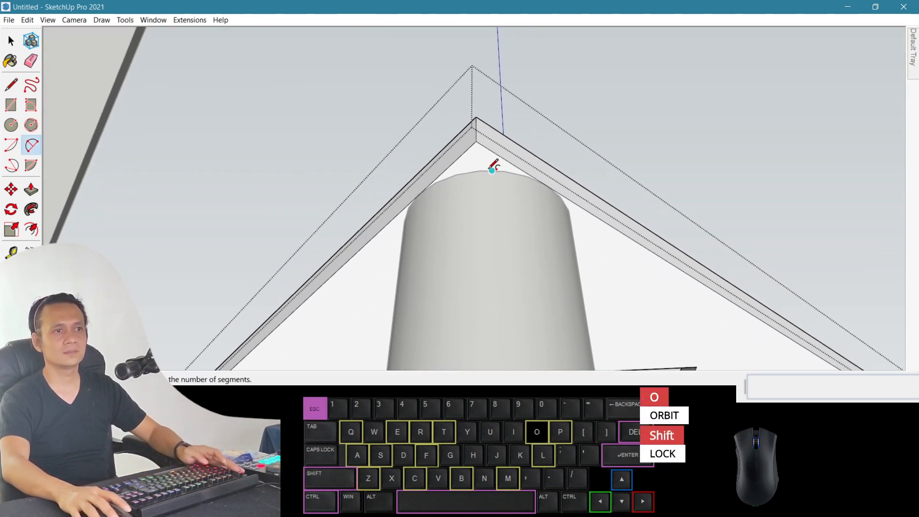
key(Escape)
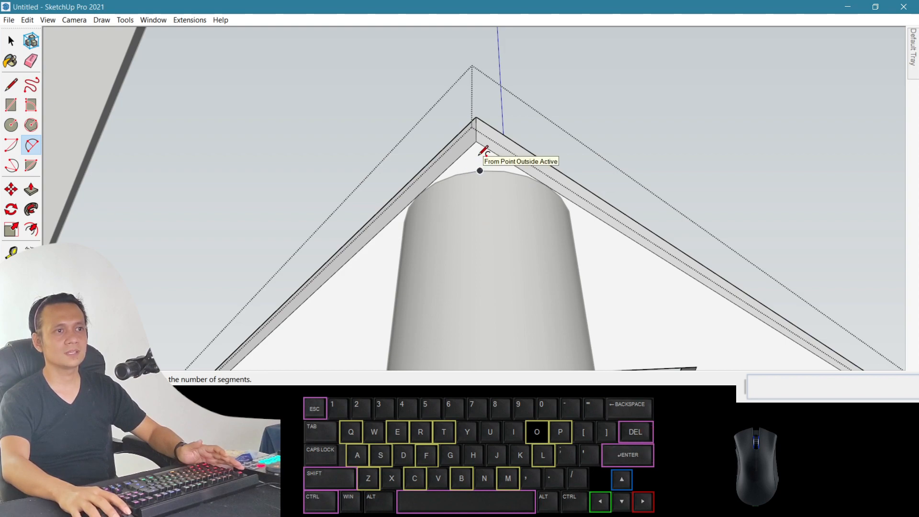
click(480, 163)
key(Escape)
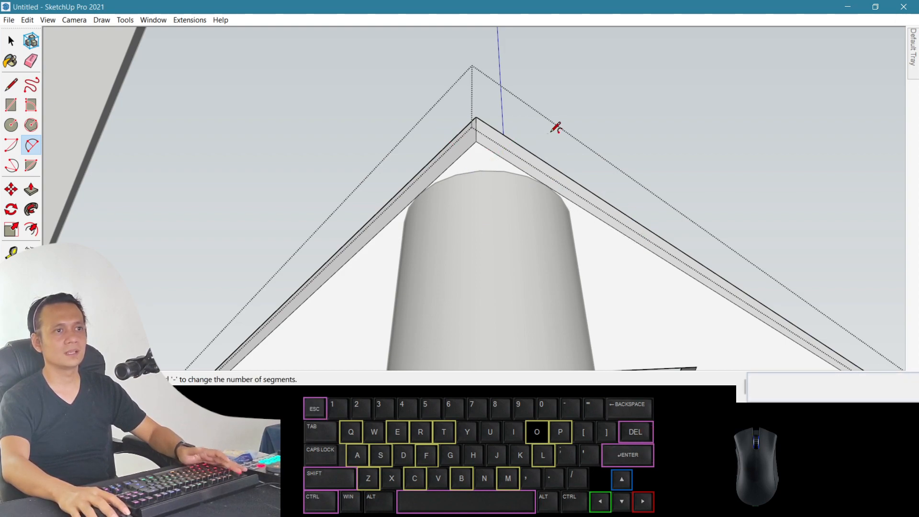
Try to place a two-point arc on the plate's upper face near the corner opposite the origin and undo it.
key(o)
drag(534, 134, 530, 203)
key(Escape)
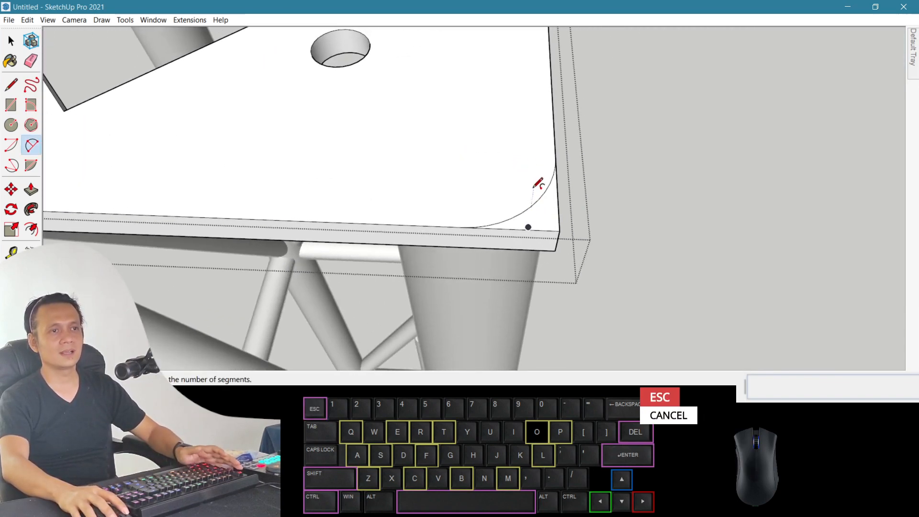
key(z)
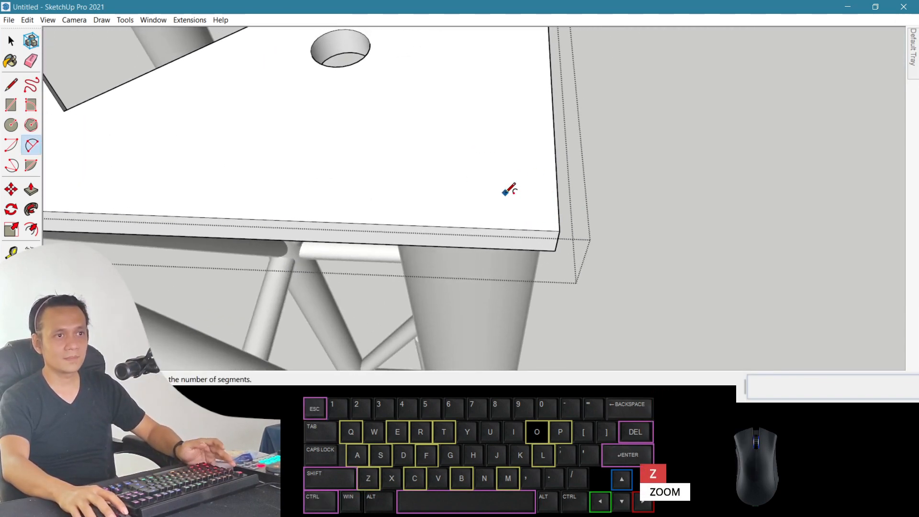
click(532, 205)
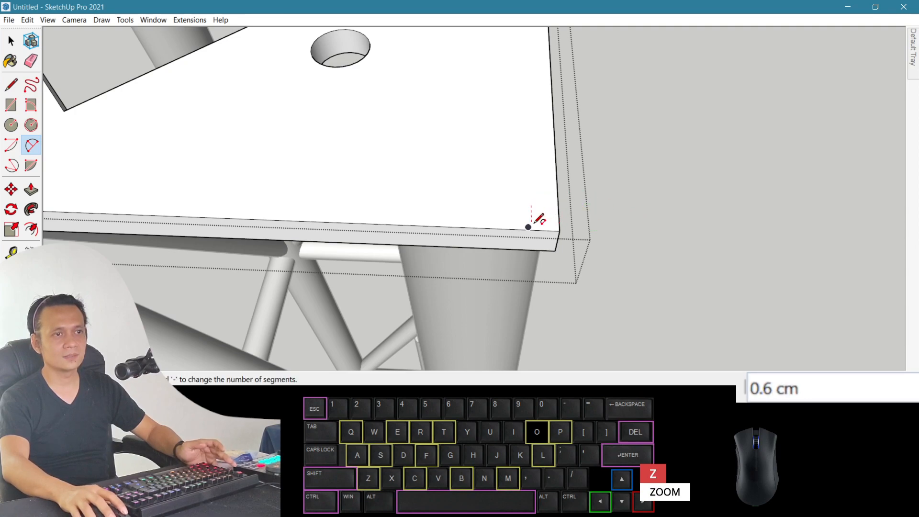
key(Escape)
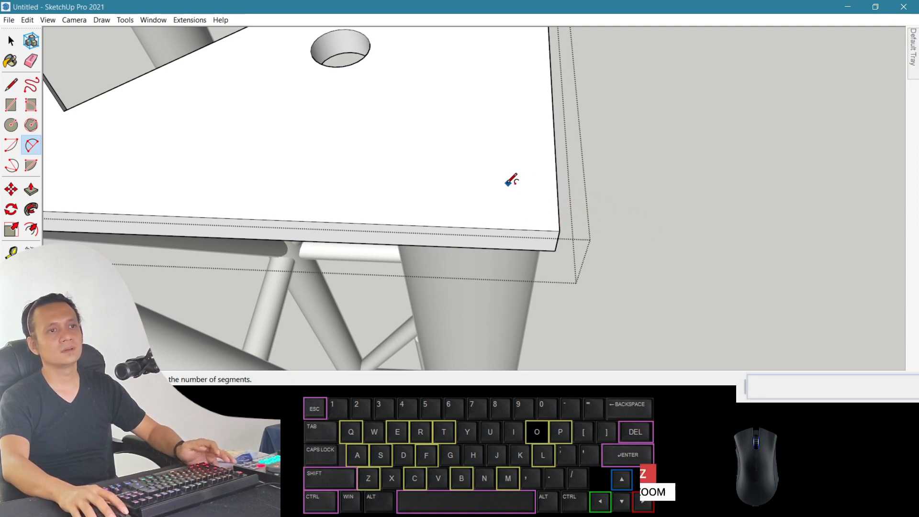
click(528, 227)
click(488, 176)
key(ctrl+z)
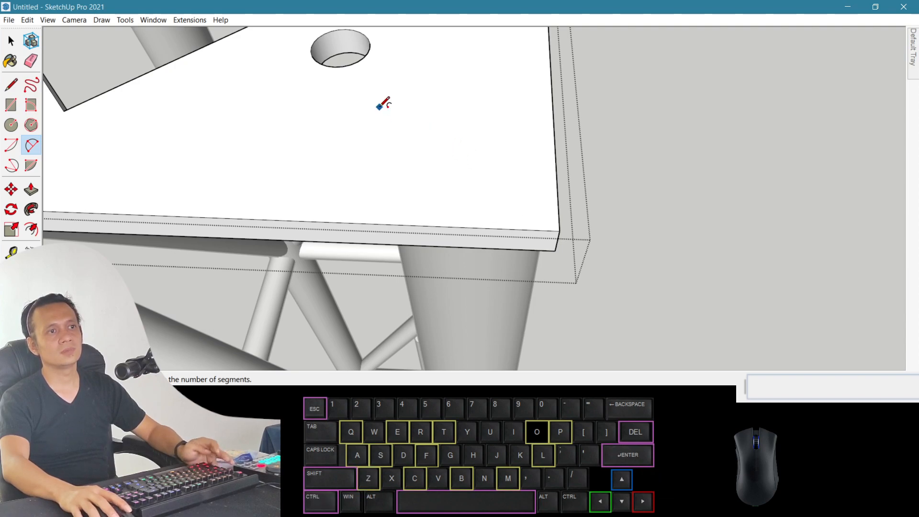
click(378, 106)
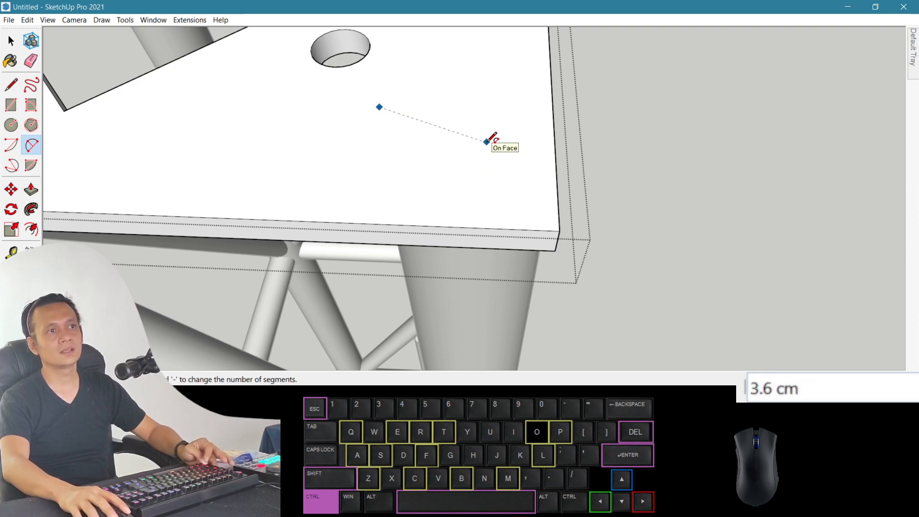
key(ctrl+z)
Repeat the tangent corner arc at the corner opposite the origin and push its corner piece through the plate.
key(z)
double_click(504, 187)
key(p)
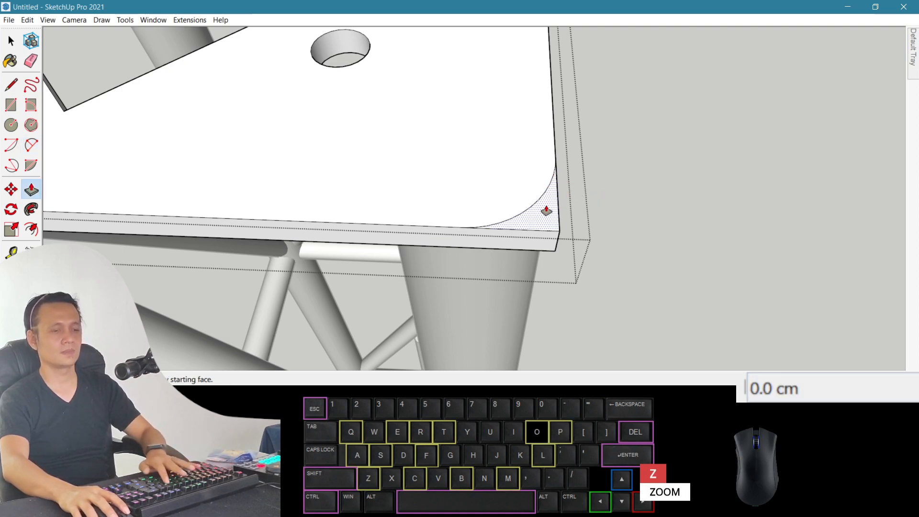
double_click(546, 219)
Round the plate's corner on the red axis with the same arc and push its corner piece away.
key(o)
drag(513, 86, 708, 134)
key(shift)
key(a)
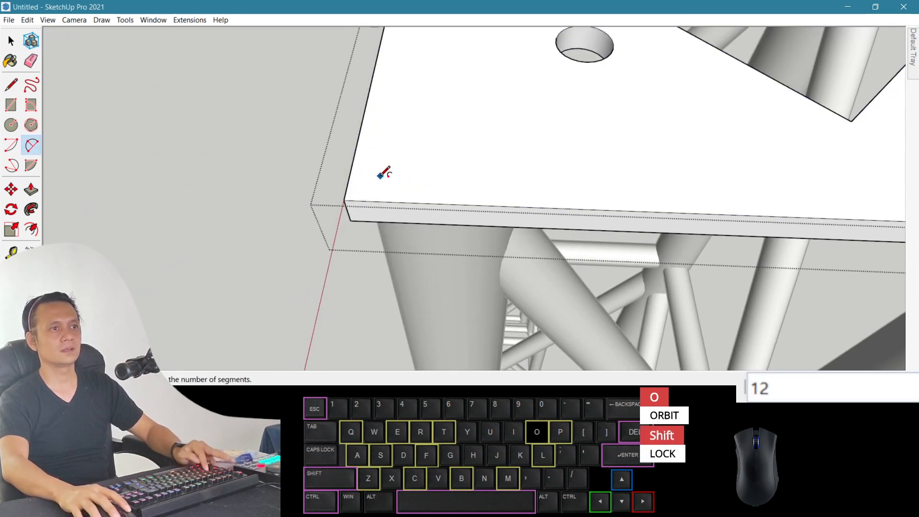
double_click(390, 173)
key(p)
double_click(364, 189)
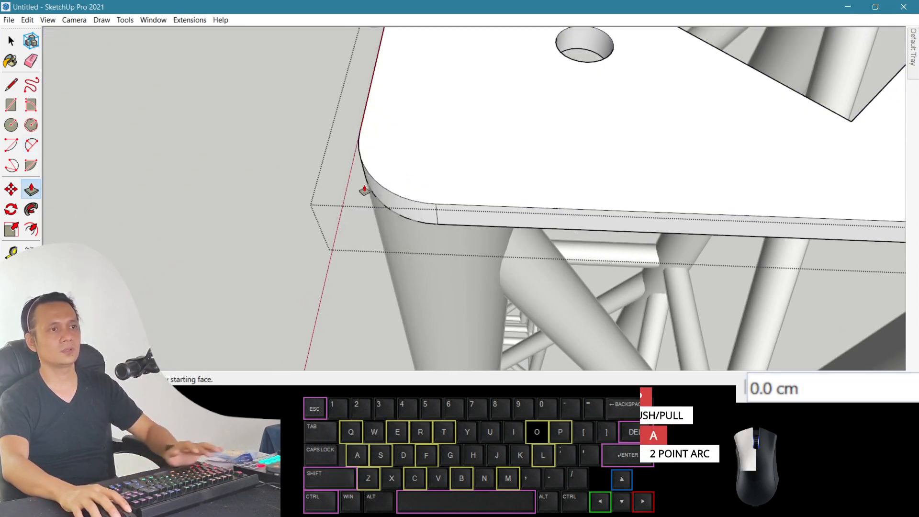
Round the plate's corner on the green axis with the same arc and push its corner piece away.
key(o)
drag(481, 175, 523, 167)
scroll(523, 167, down, 2)
shift+drag(616, 148, 293, 290)
scroll(263, 246, down, 3)
shift+drag(521, 105, 517, 196)
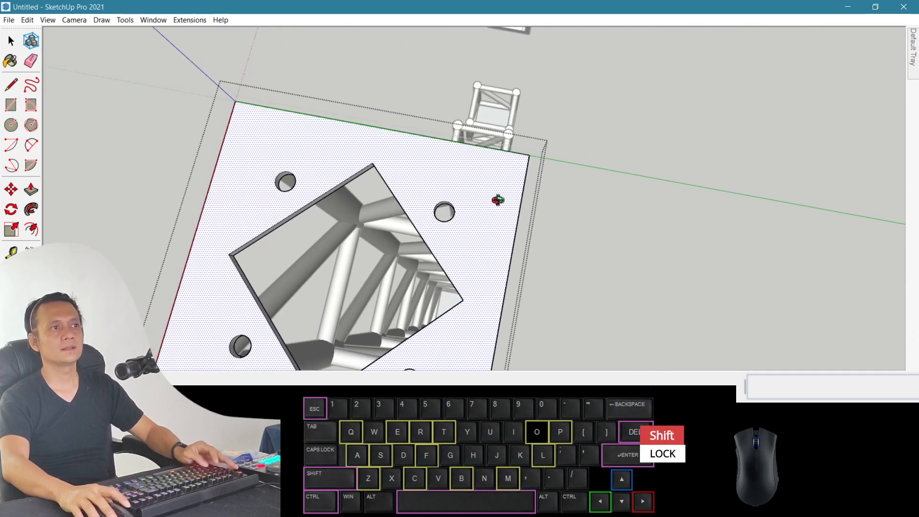
key(a)
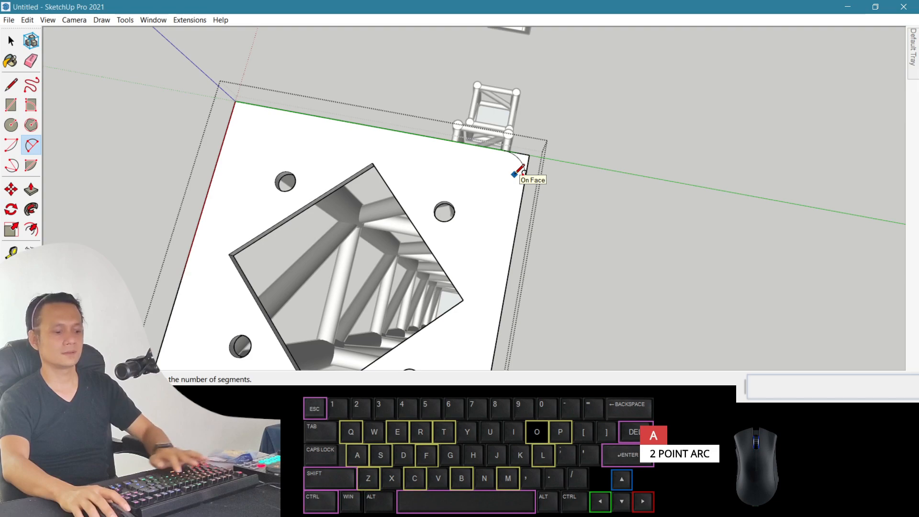
key(p)
double_click(525, 165)
Round the plate's last corner at the origin with the same arc and push, and leave the plate's group.
key(a)
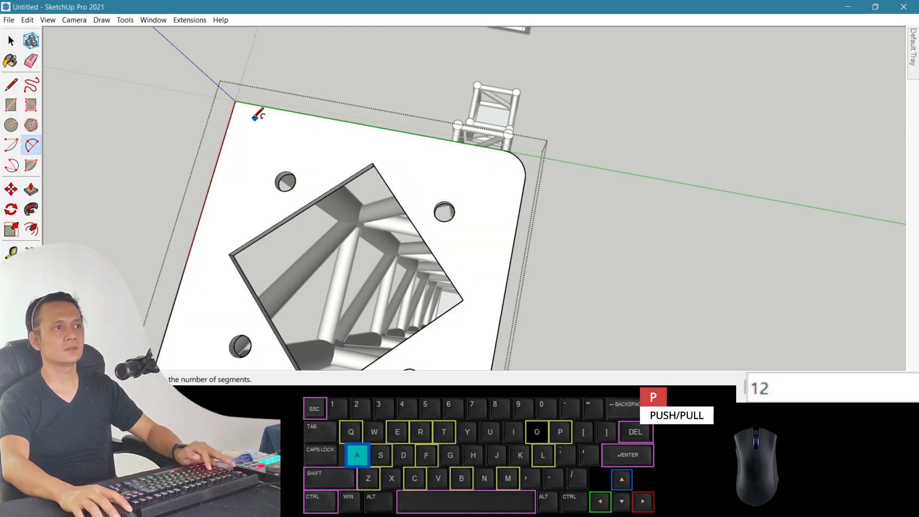
double_click(255, 114)
key(p)
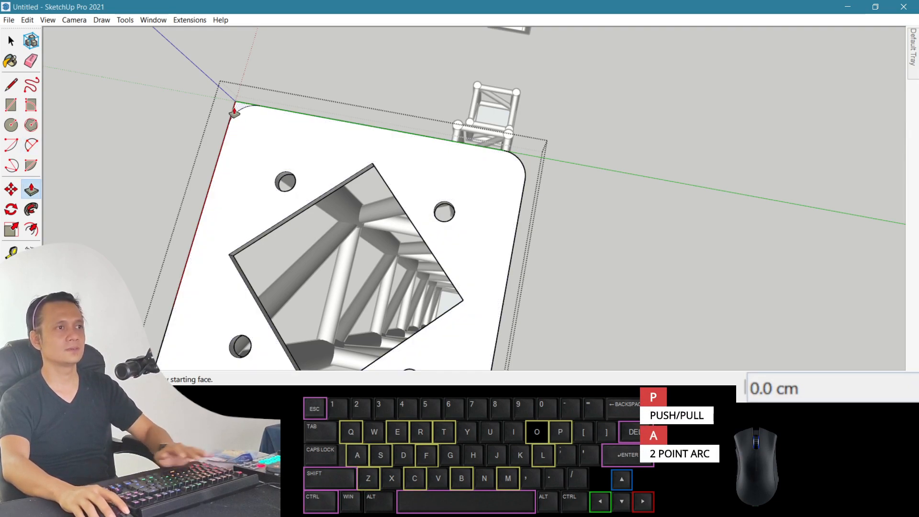
double_click(235, 113)
key(a)
middle_drag(247, 140, 516, 244)
key(space)
key(Escape)
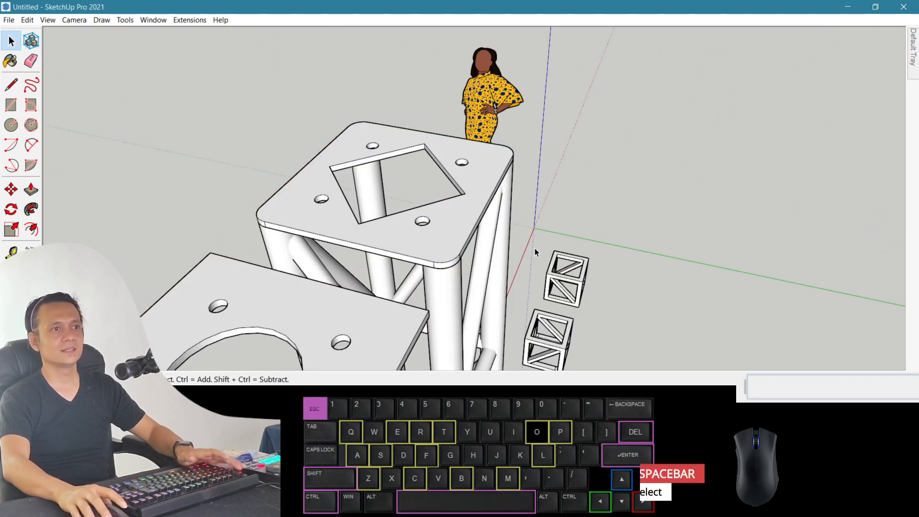
Examine the finished tower, its plates and the smaller truss modules from several sides.
key(o)
drag(535, 248, 356, 285)
shift+drag(357, 285, 432, 217)
scroll(432, 217, down, 2)
shift+drag(434, 182, 398, 274)
scroll(437, 252, up, 2)
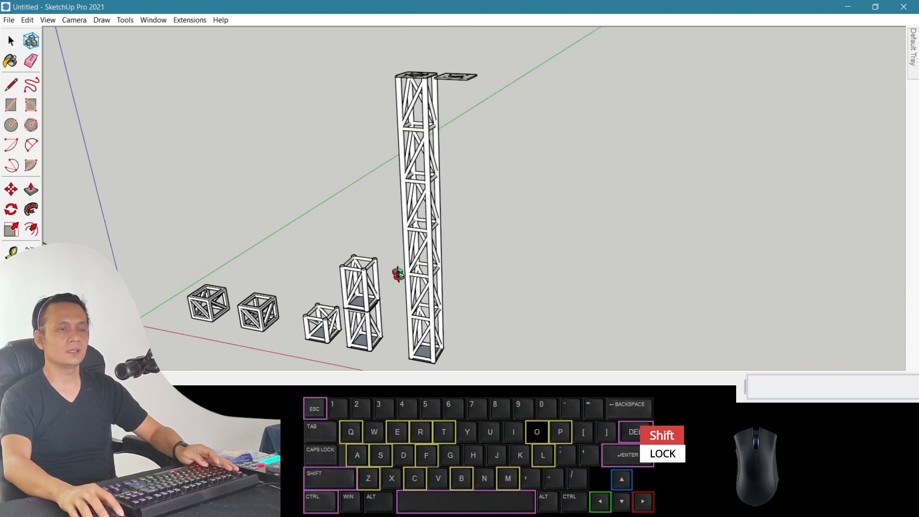
shift+drag(472, 199, 427, 168)
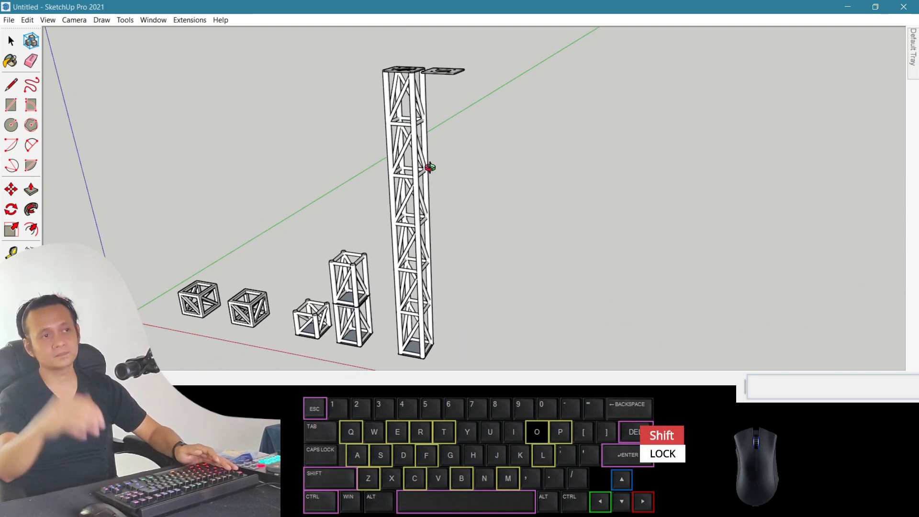
scroll(375, 240, up, 2)
shift+drag(372, 278, 445, 256)
drag(446, 256, 560, 236)
scroll(468, 248, down, 2)
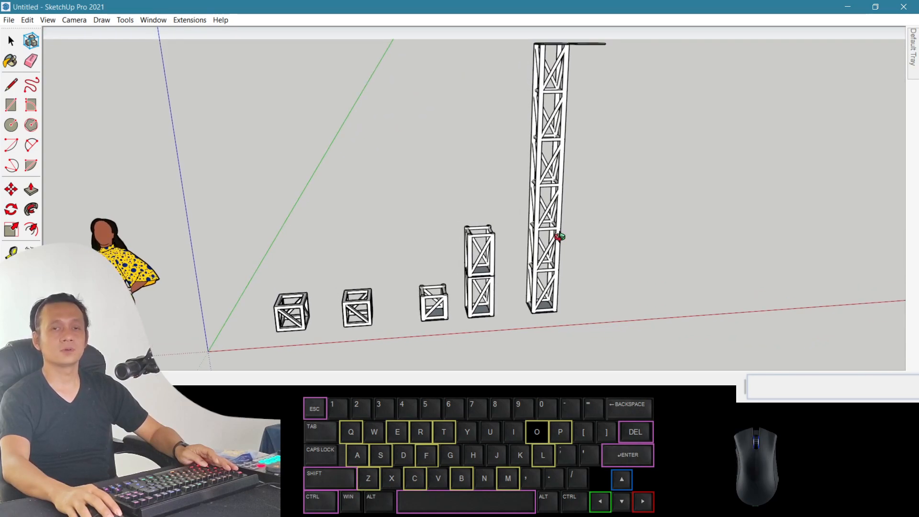